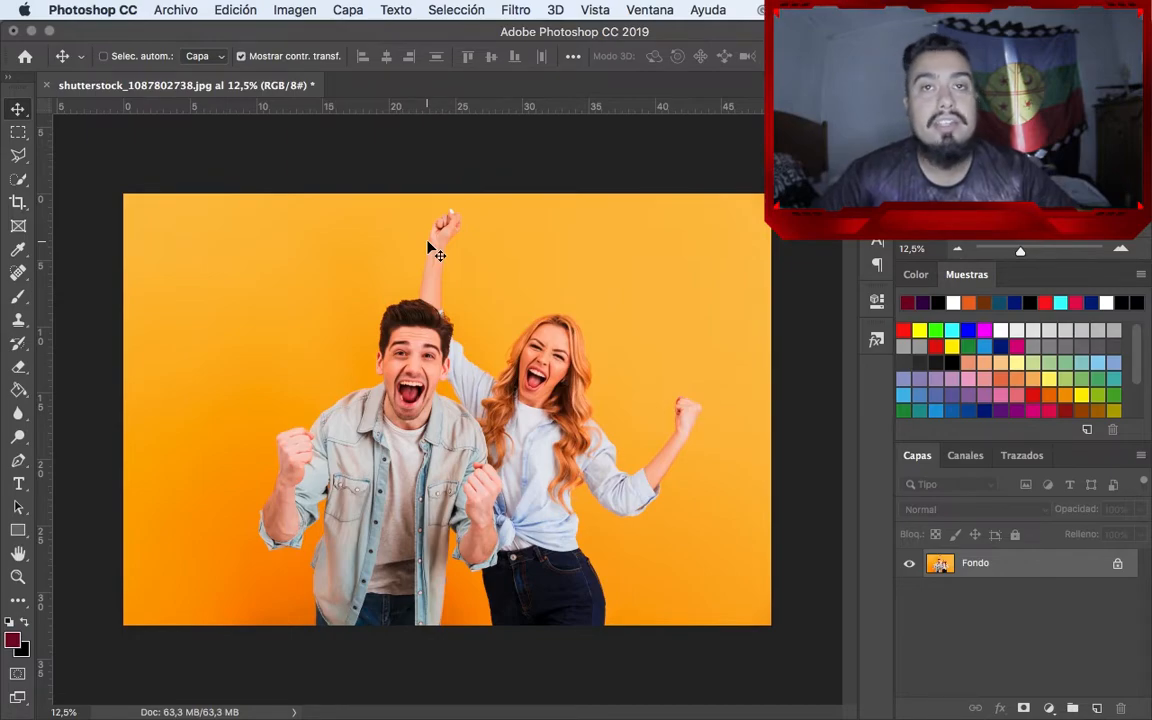
Open Rememory.jpg from the Descargas folder and move the poster image into the shutterstock_1087802738.jpg document
left_click(176, 12)
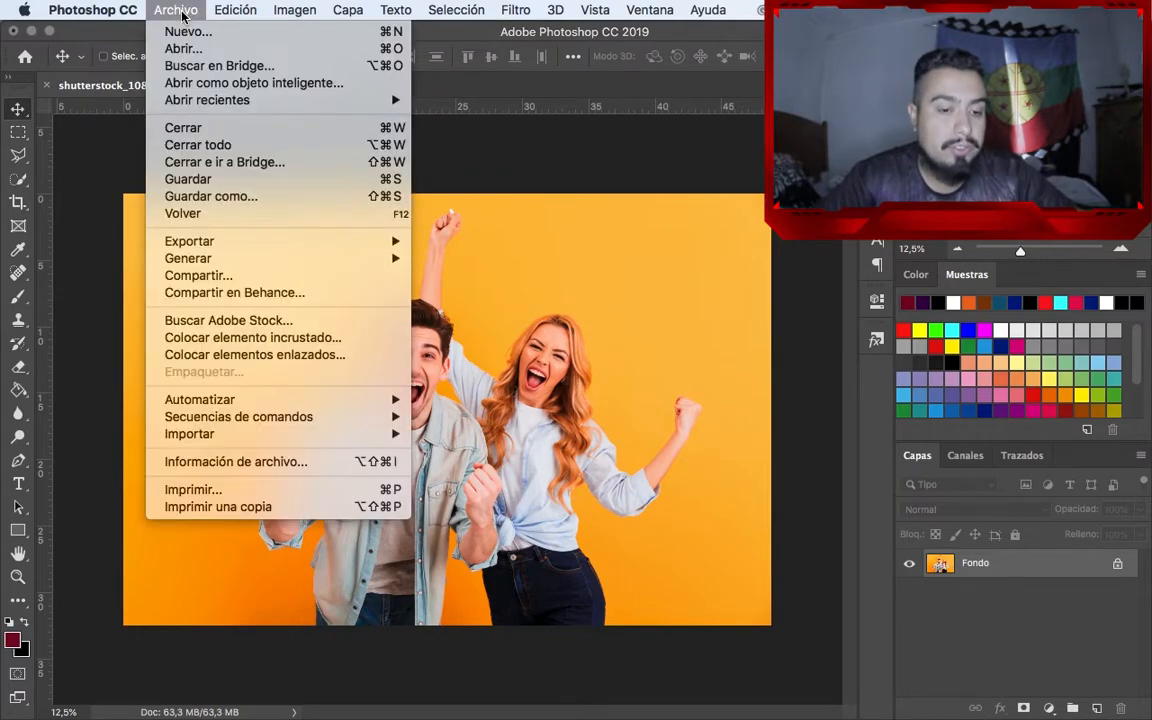
left_click(184, 46)
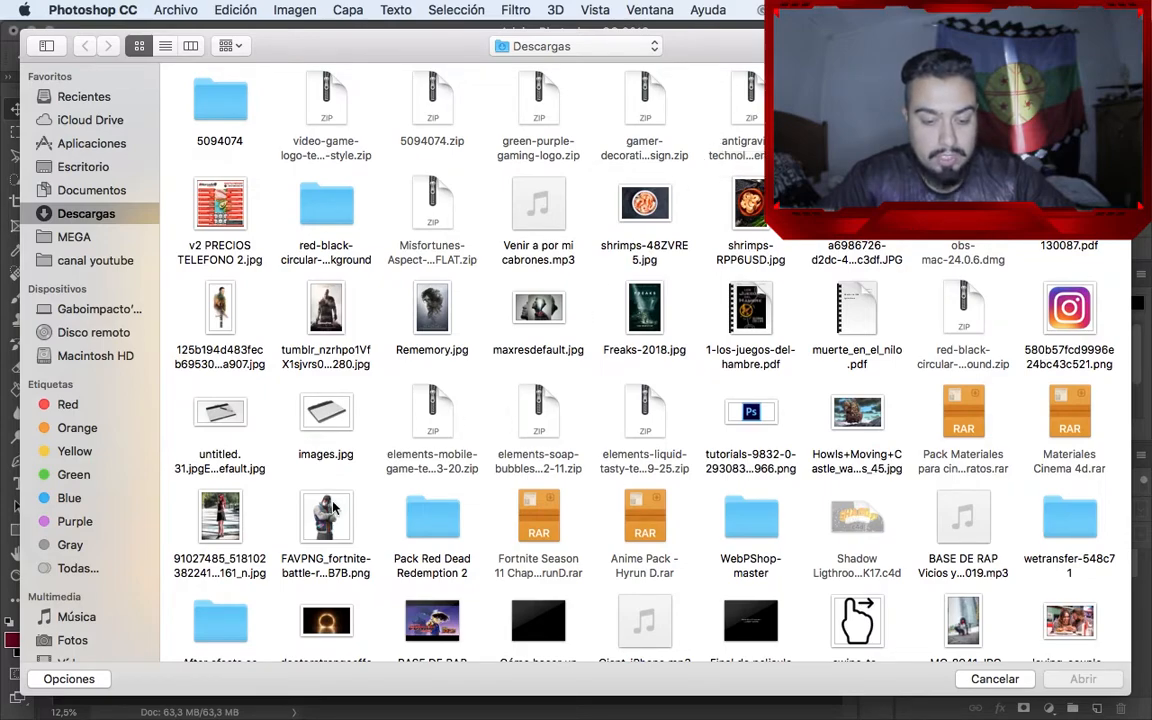
left_click(427, 314)
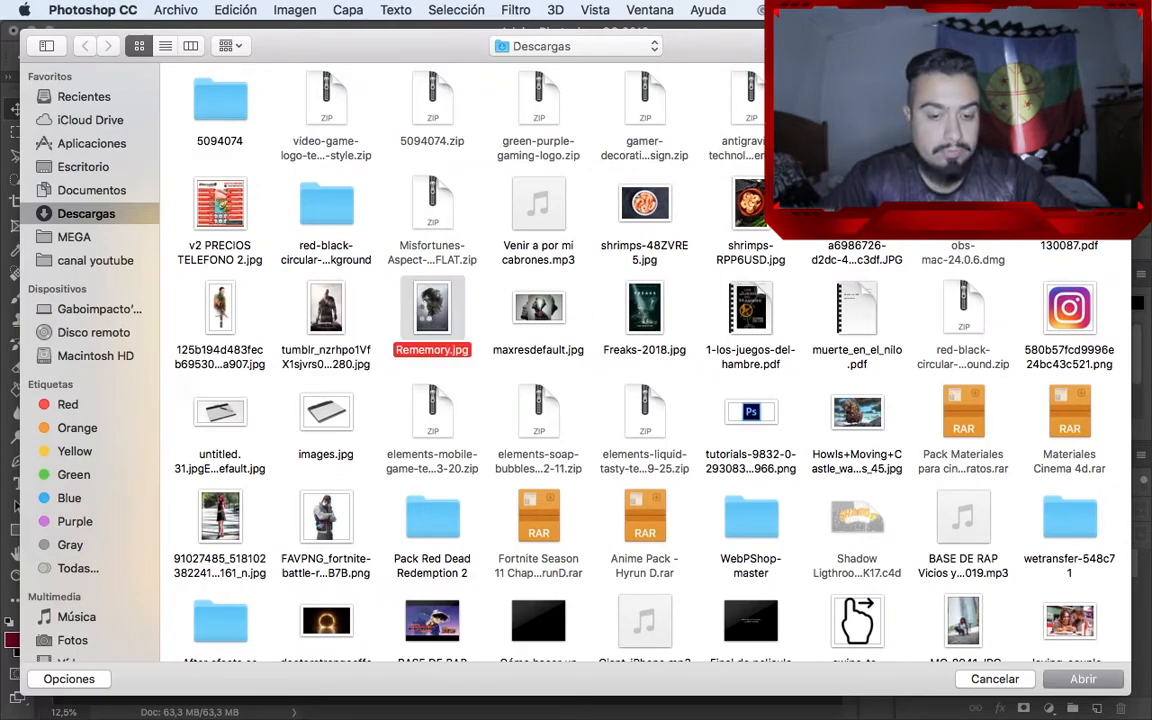
double_click(427, 316)
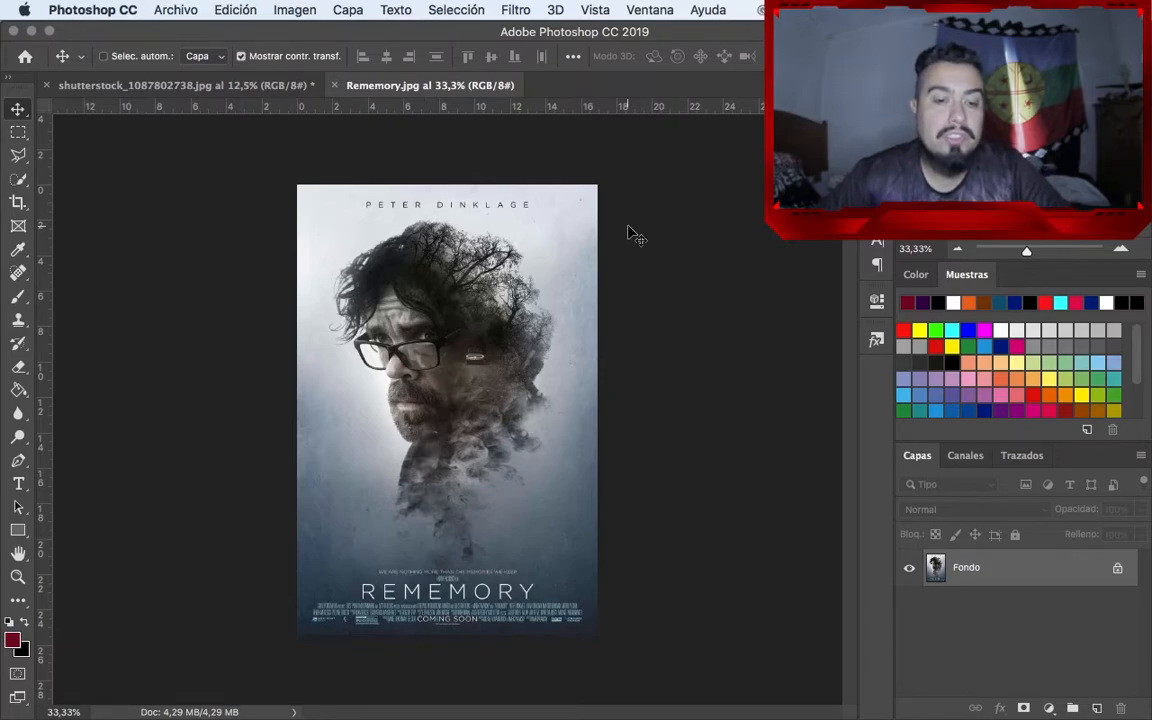
left_click_drag(477, 240, 358, 316)
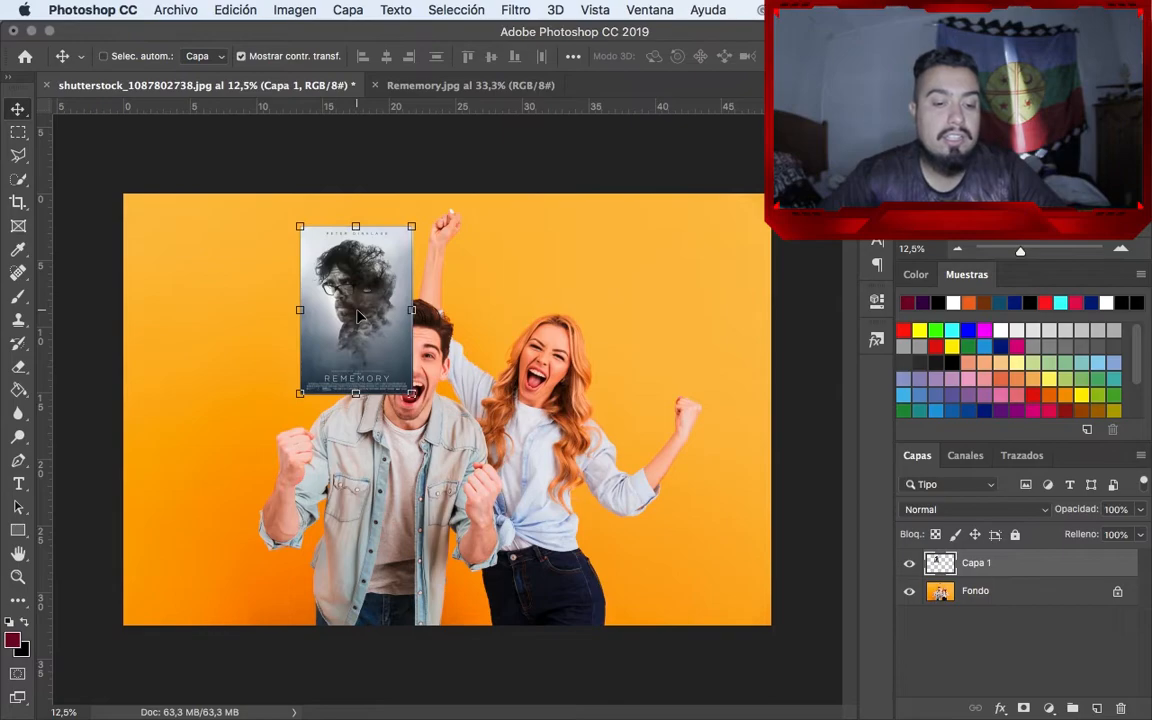
Move the poster layer to the upper-left area of the photo, beside the man
key("super+t")
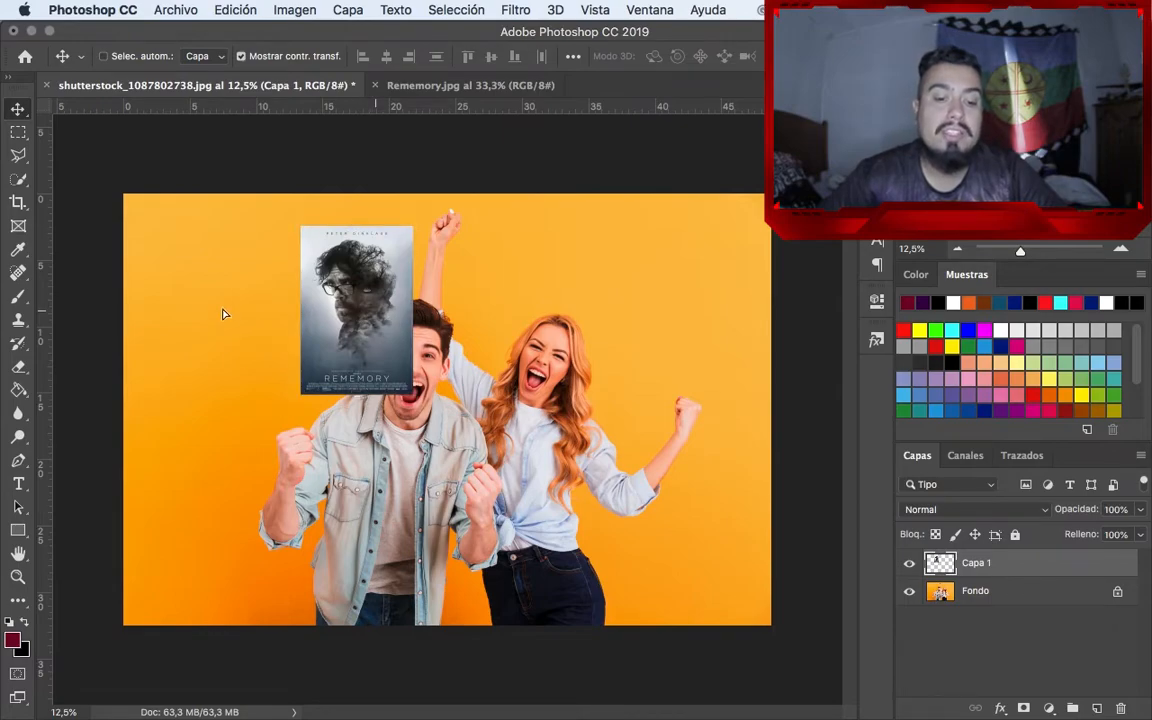
left_click(349, 294)
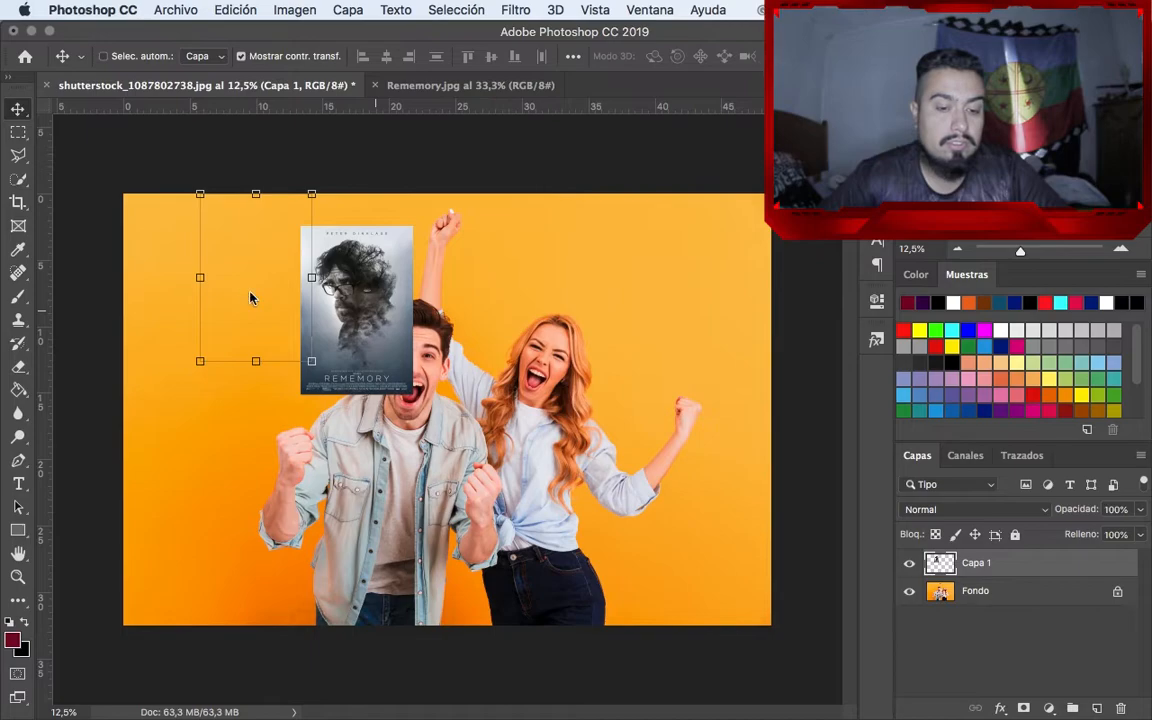
left_click_drag(250, 297, 229, 371)
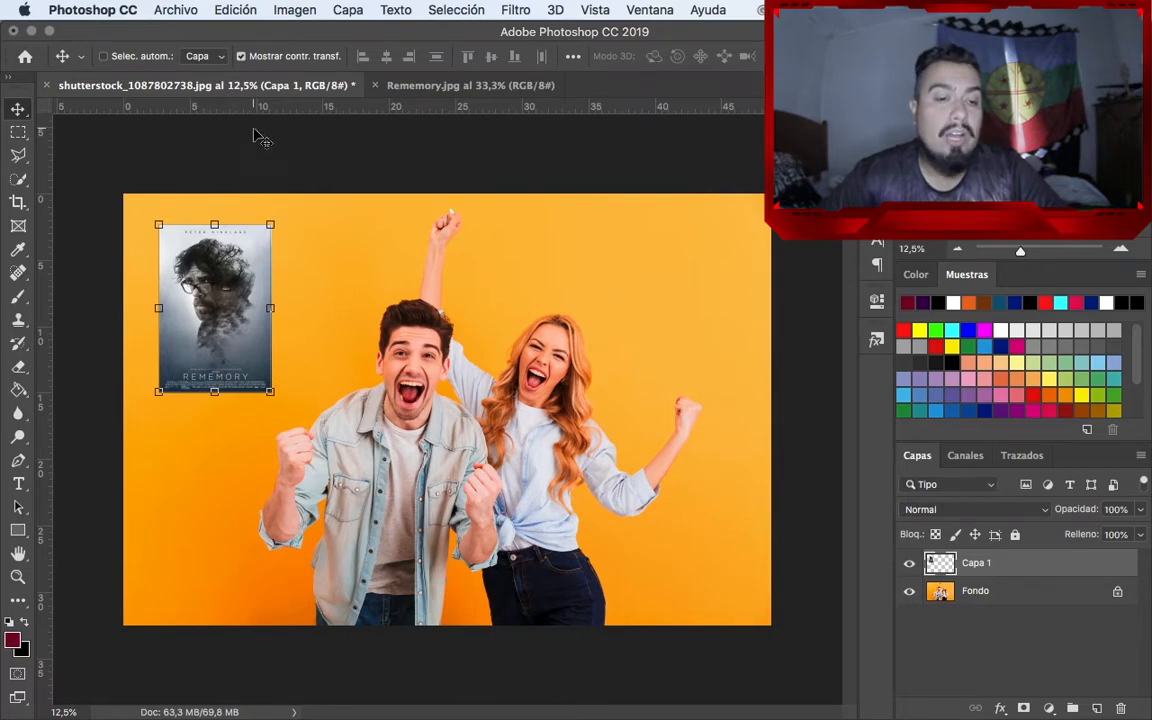
Place Rememory.jpg as an embedded element in the couple photo and move it to the photo's right edge
left_click(180, 11)
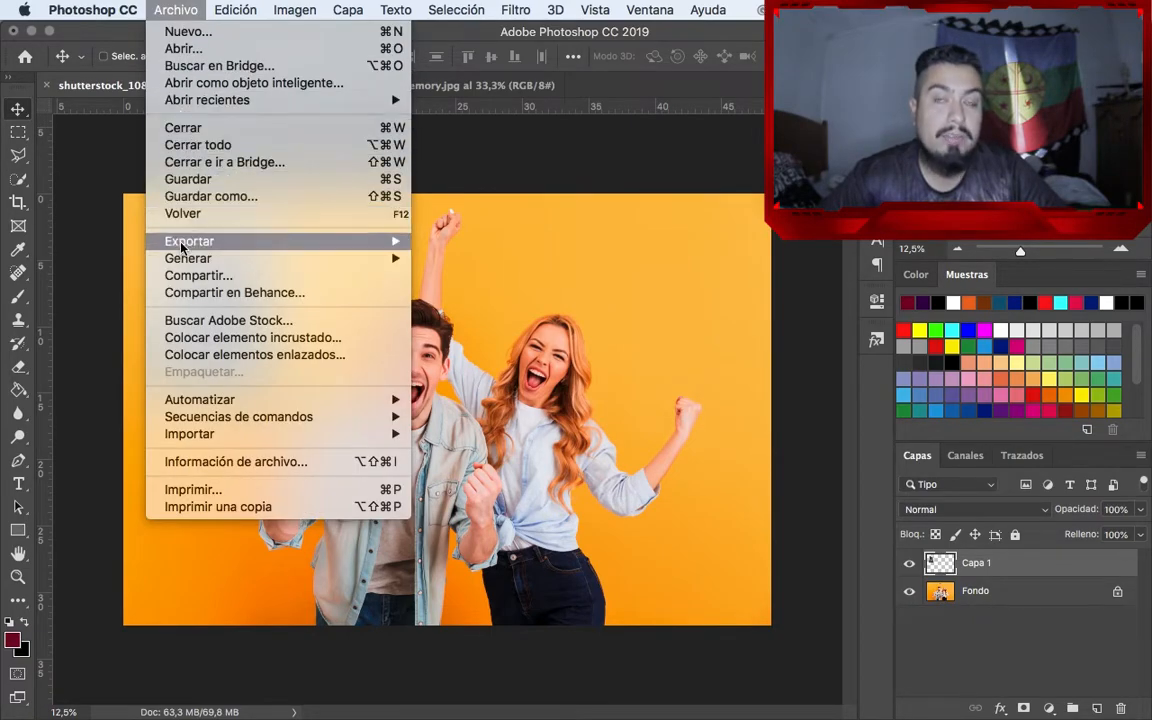
left_click(188, 338)
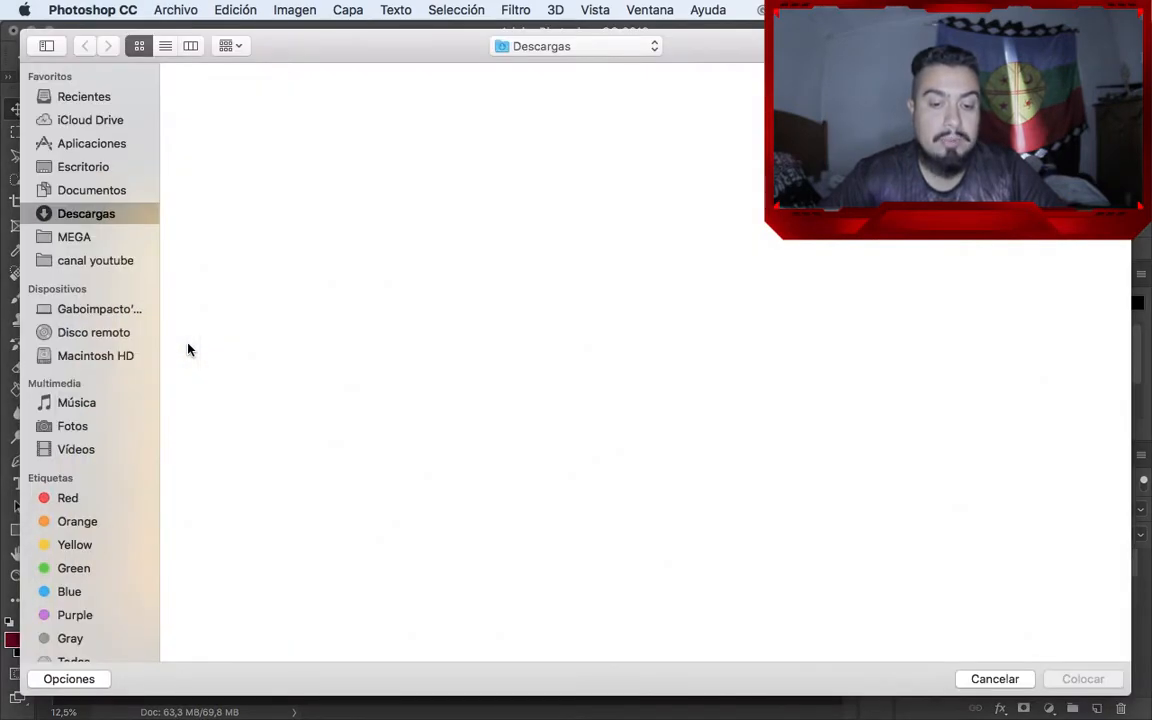
left_click(440, 315)
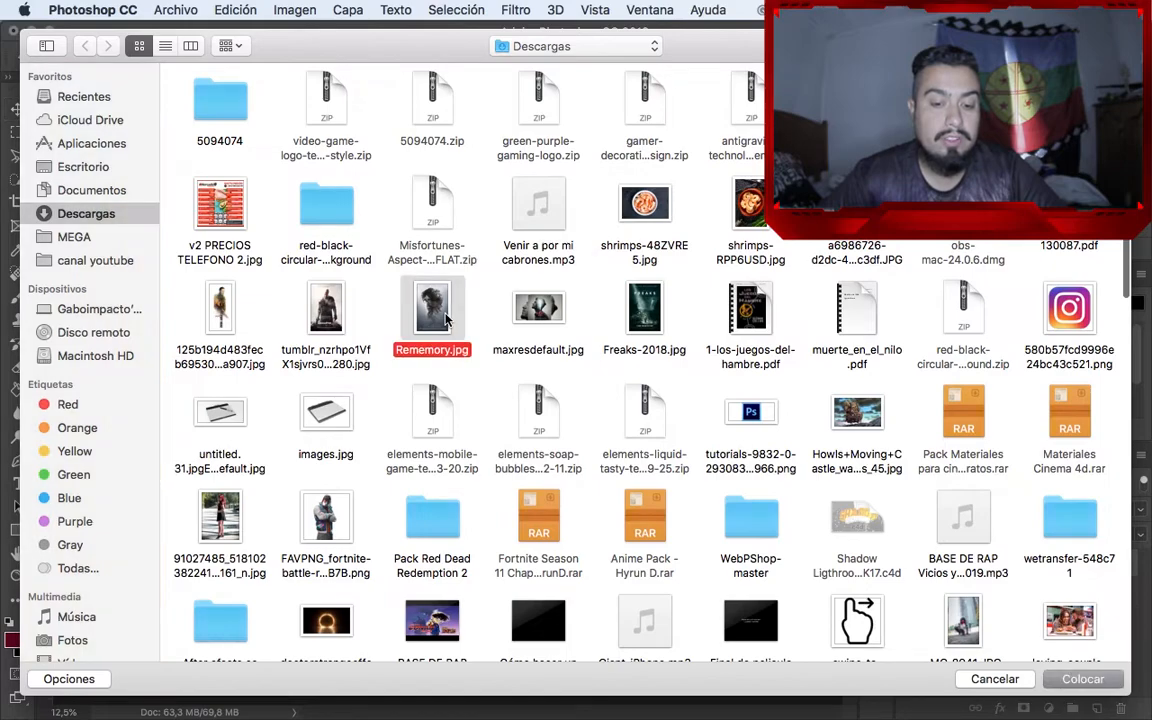
double_click(446, 318)
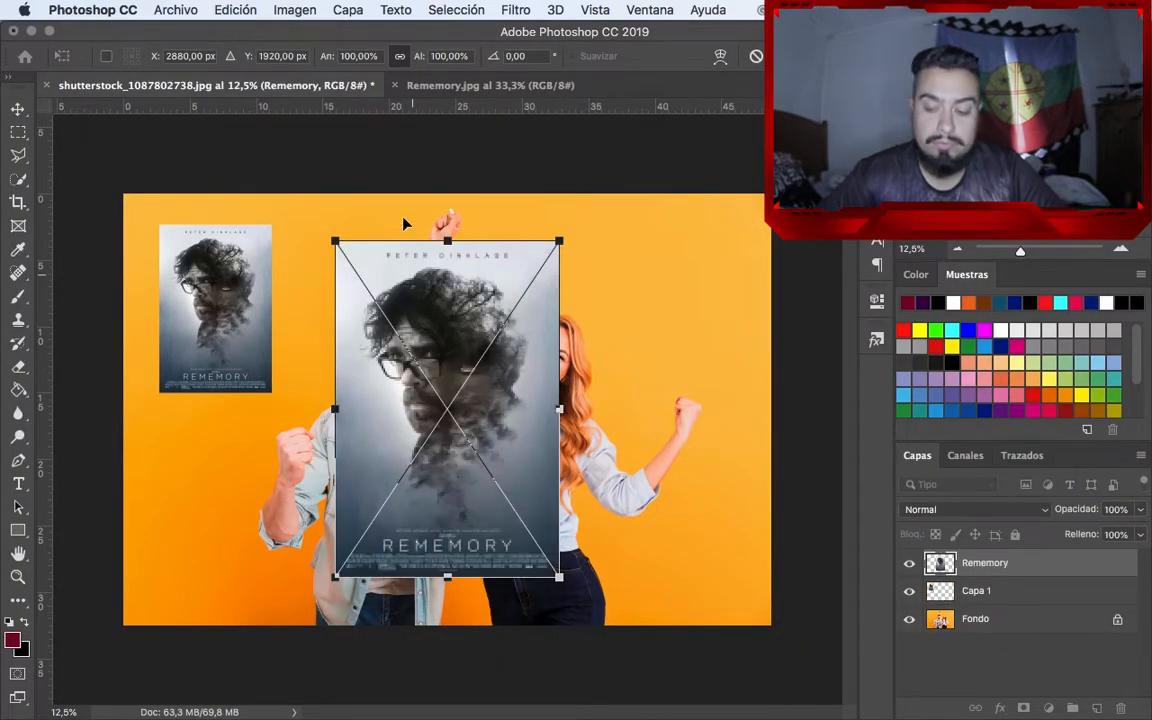
key("Return")
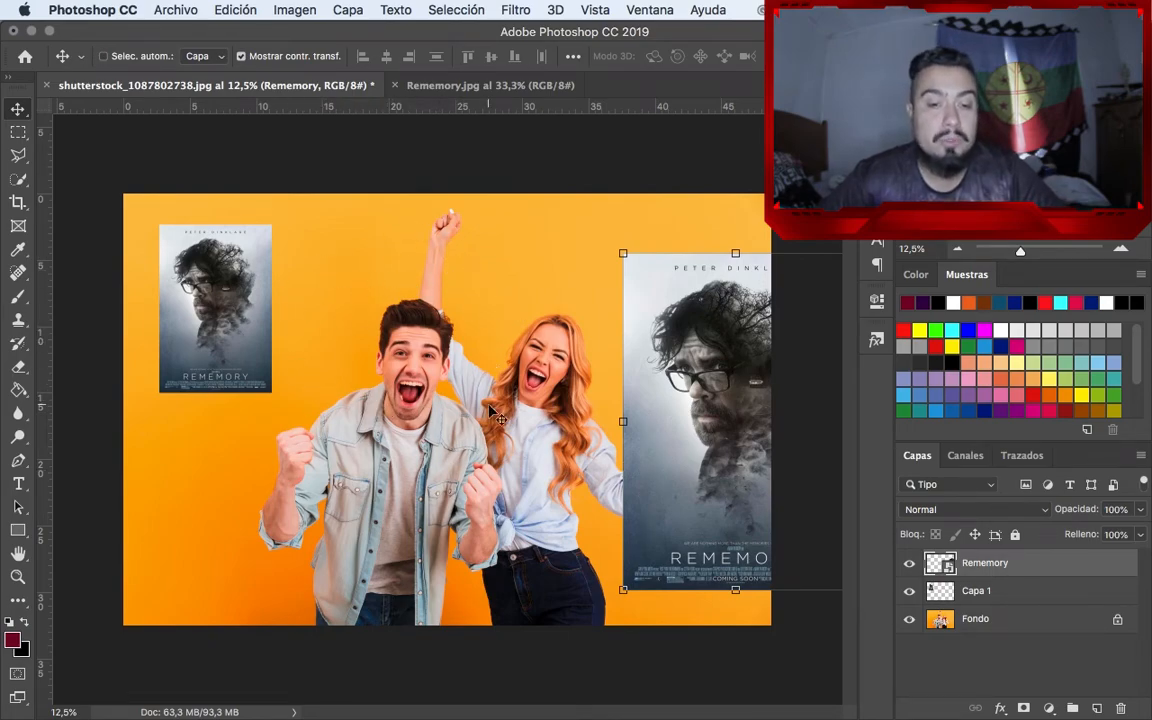
Switch to the Rememory.jpg document and place shutterstock_1087802738.jpg as an embedded element over the middle of the poster
left_click(388, 85)
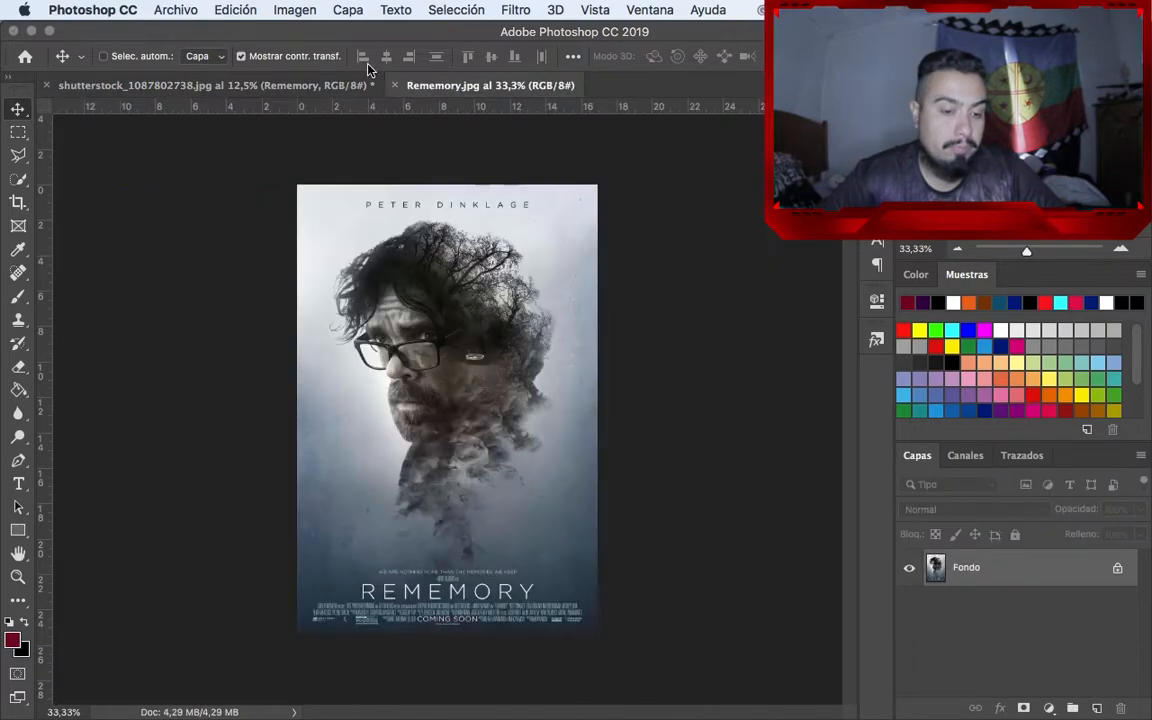
left_click(176, 10)
left_click(203, 338)
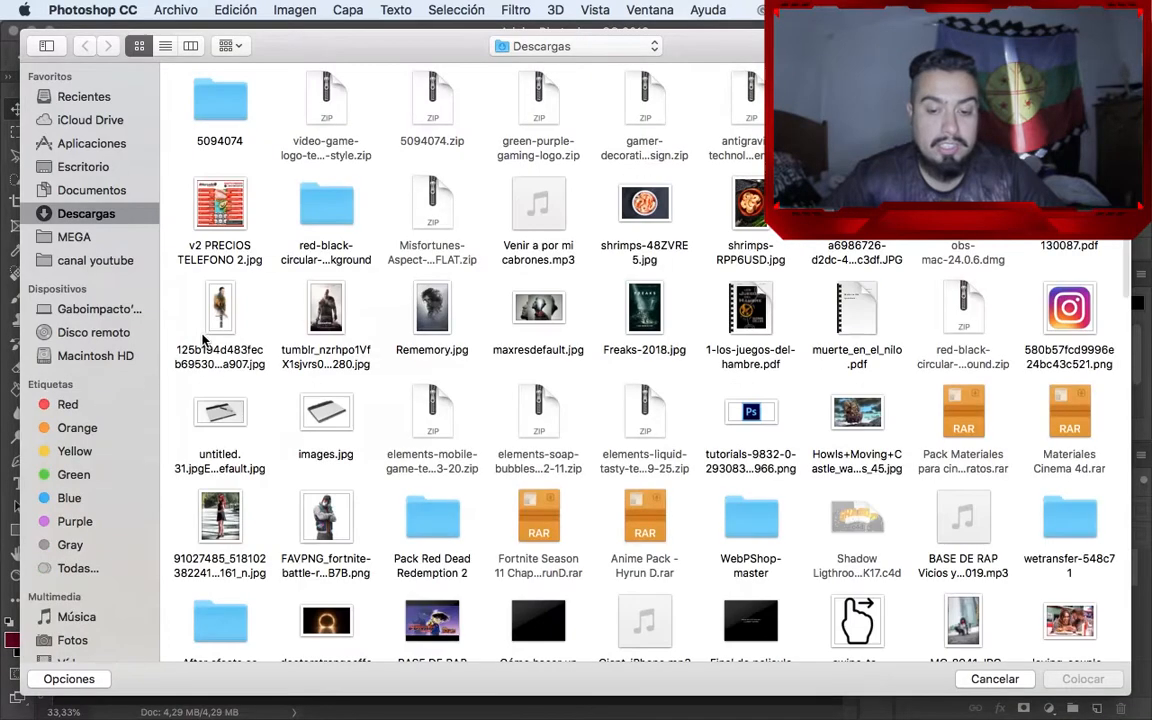
scroll(520, 430, "down", 5)
scroll(524, 438, "down", 1)
scroll(524, 438, "down", 3)
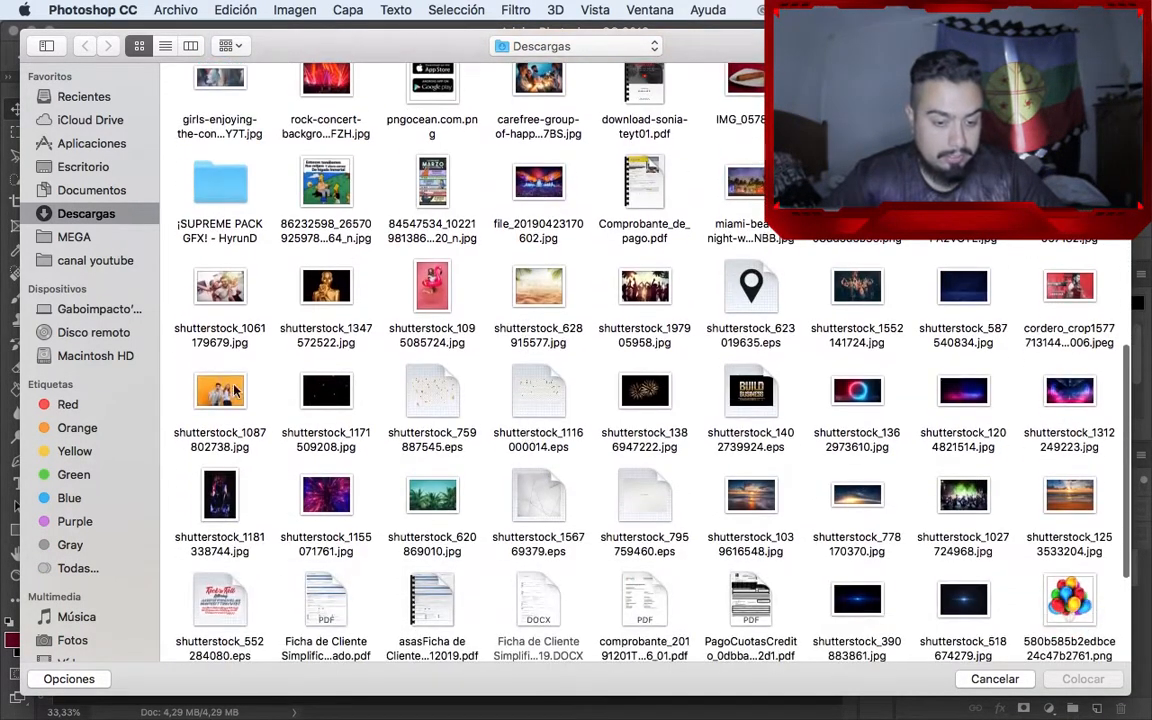
left_click(218, 390)
double_click(218, 390)
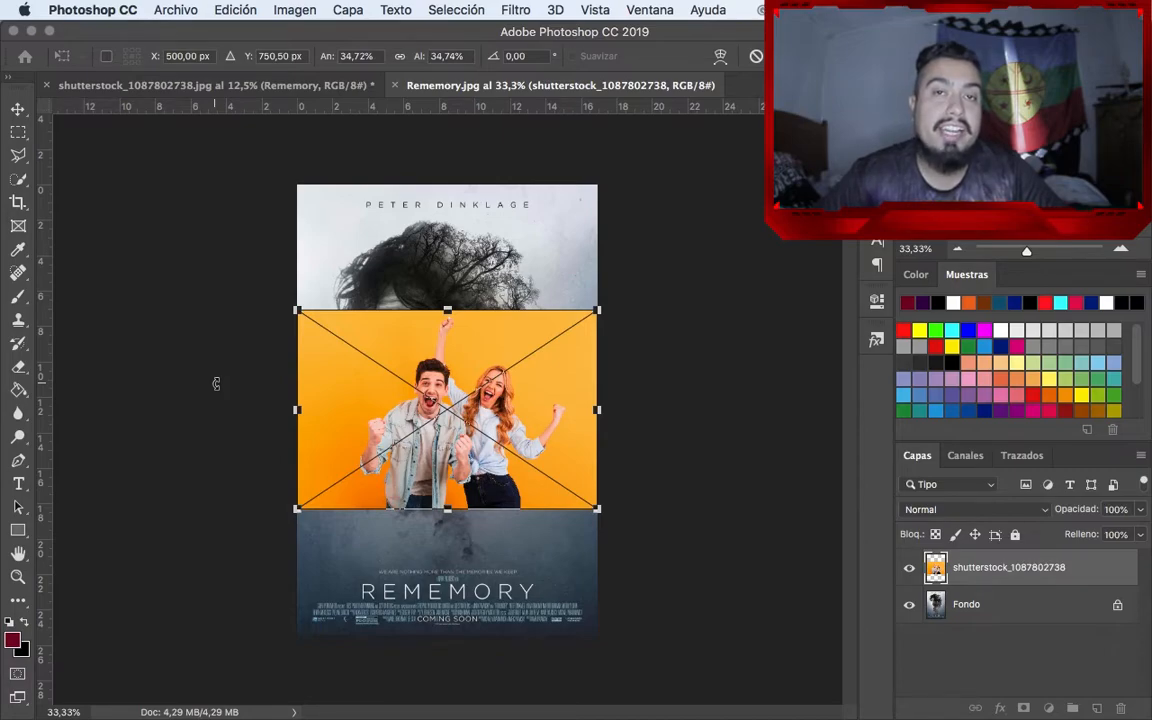
key("Return")
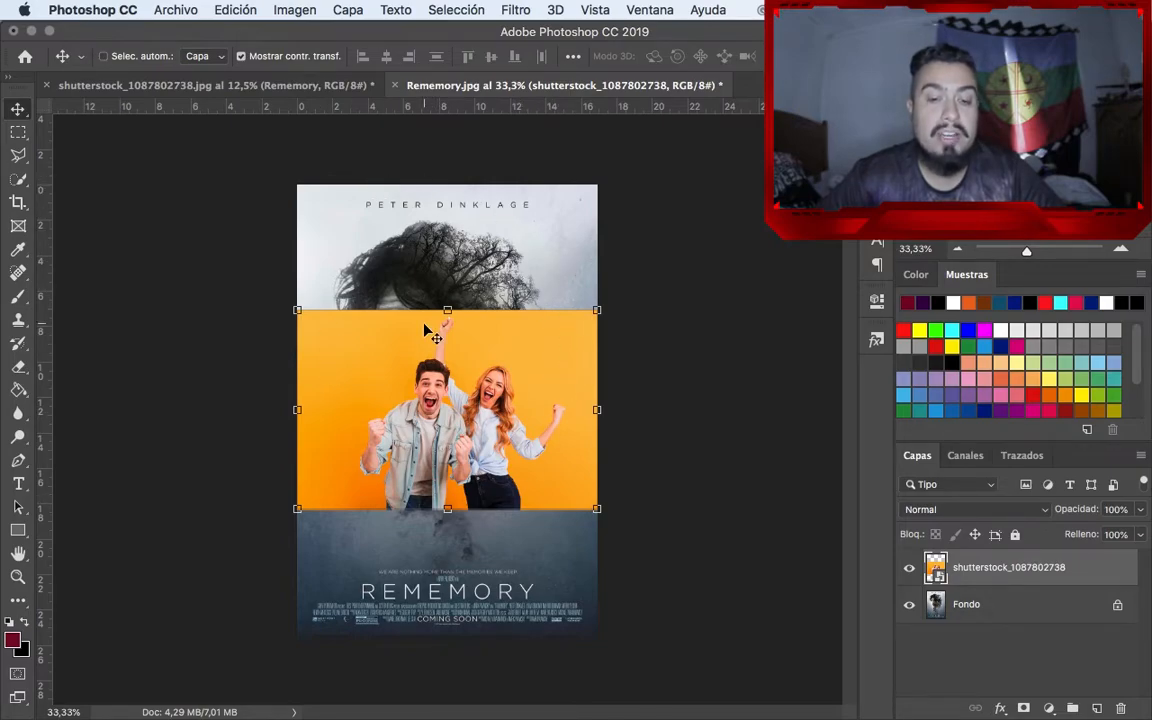
left_click_drag(425, 330, 422, 372)
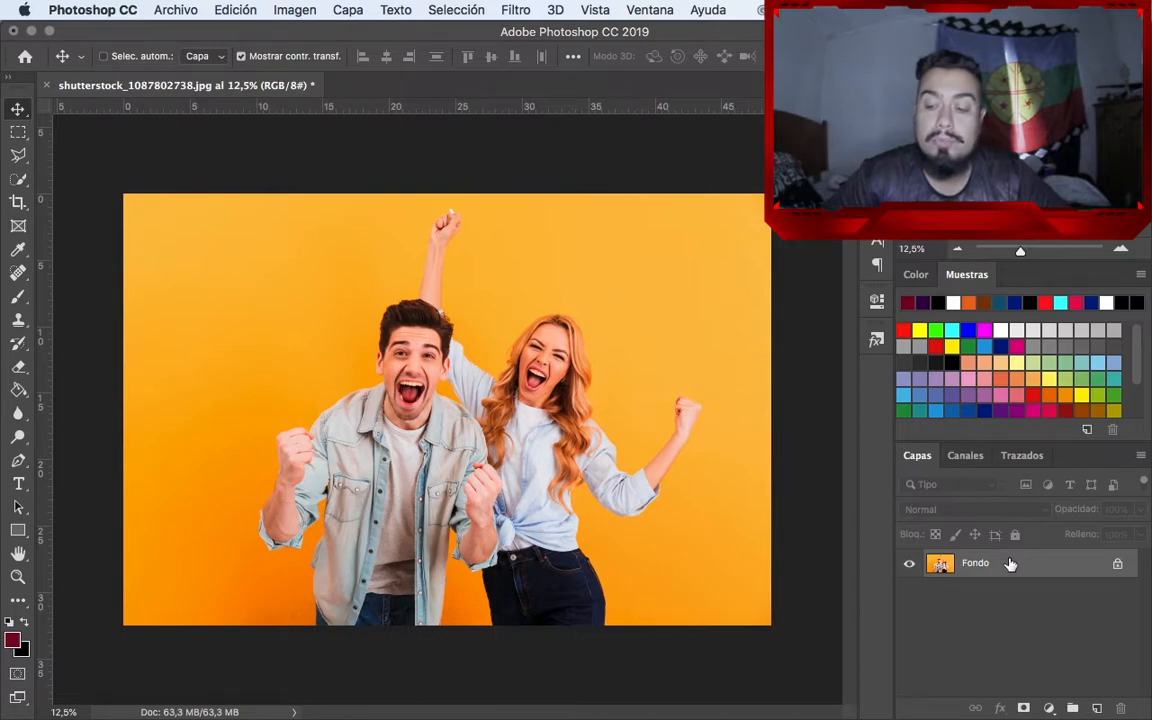
Unlock the Fondo background layer of the couple photo and duplicate it
left_click(1117, 565)
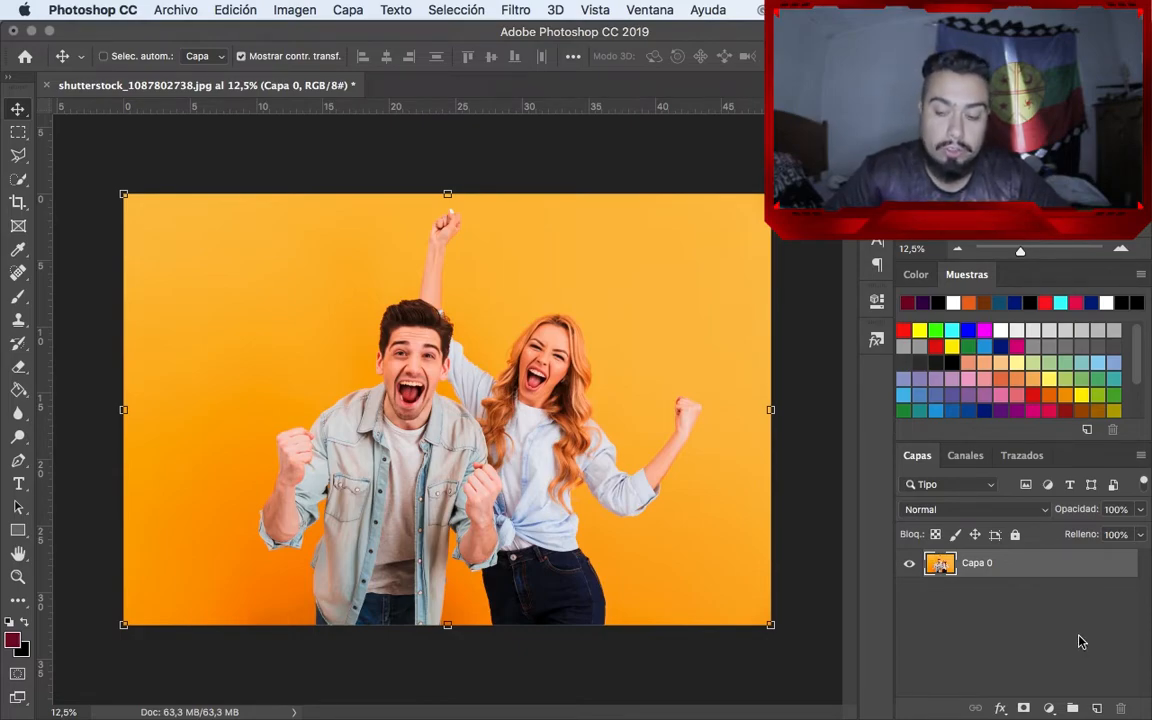
key("super+j")
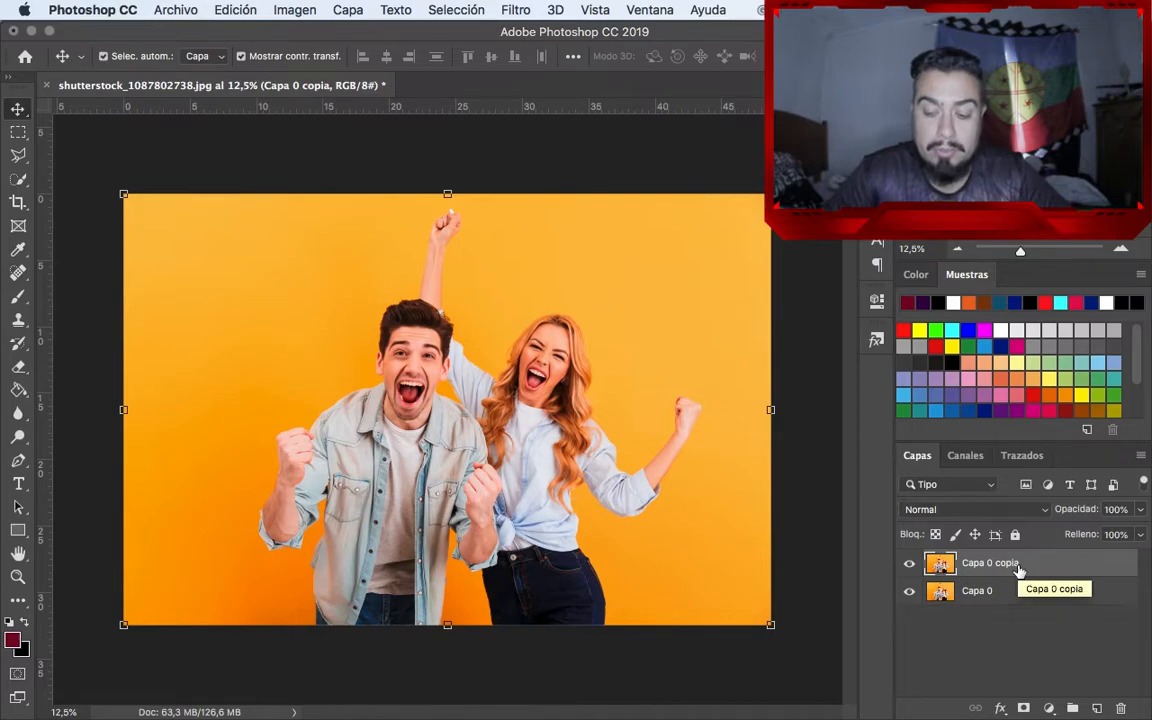
Duplicate the photo layer three more times and undo those three duplications
key("super+j")
key("super+j")
key("super+j")
key("super+z")
key("super+z")
key("super+z")
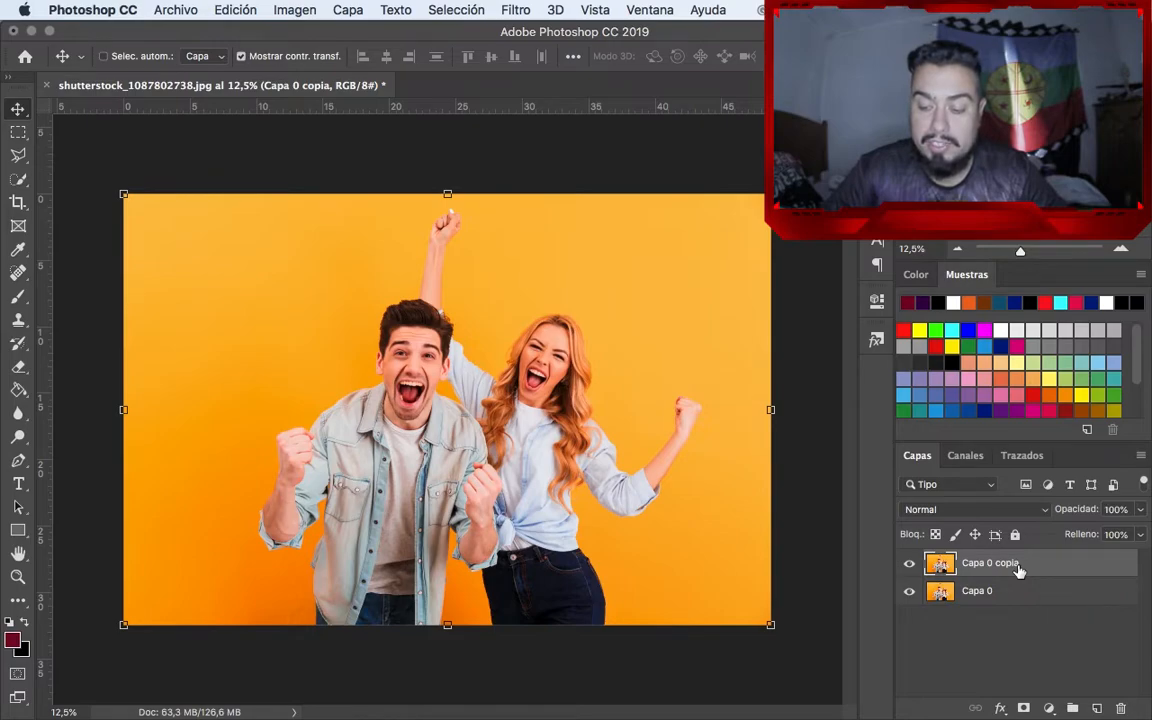
Delete the duplicated photo layer and duplicate Capa 0 again
left_click_drag(1018, 567, 1122, 707)
key("super+j")
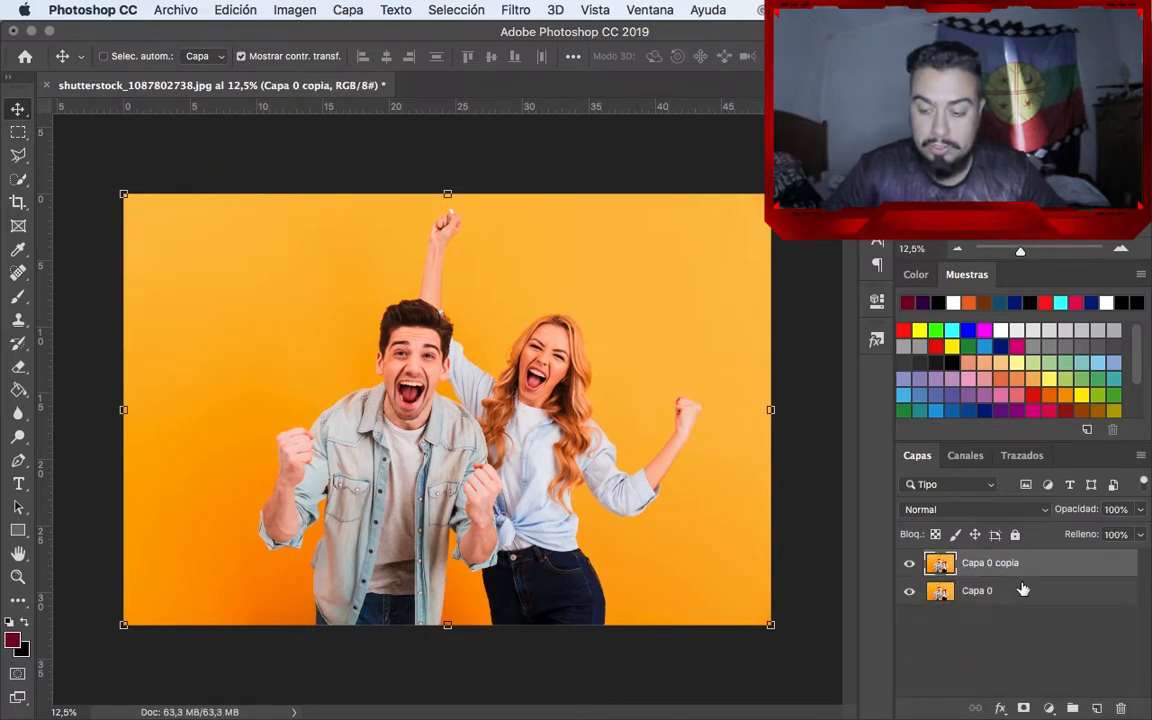
Delete the Capa 0 copia layer and confirm its removal
right_click(987, 567)
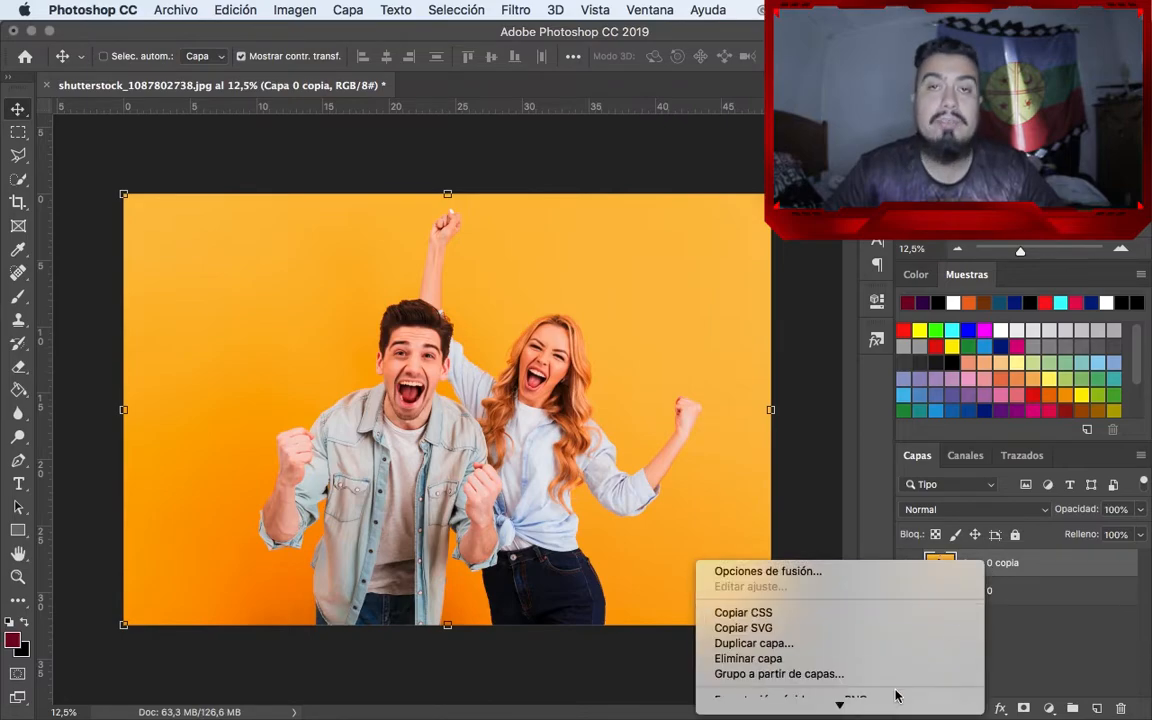
left_click(882, 659)
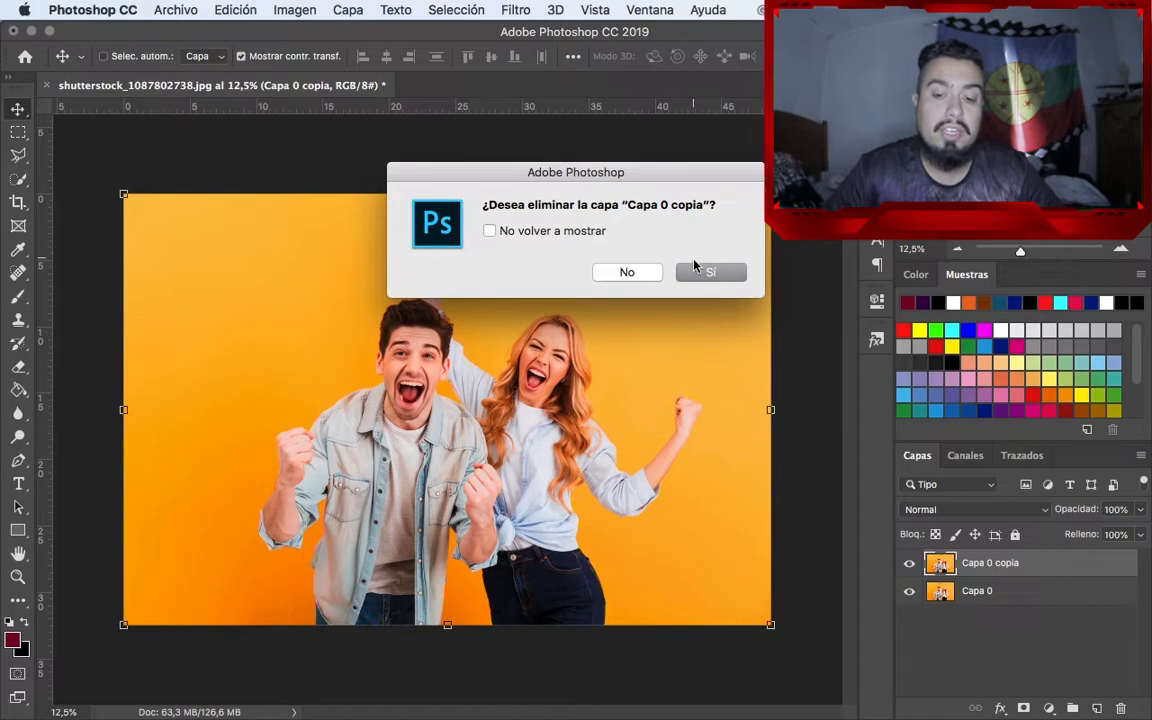
left_click(702, 273)
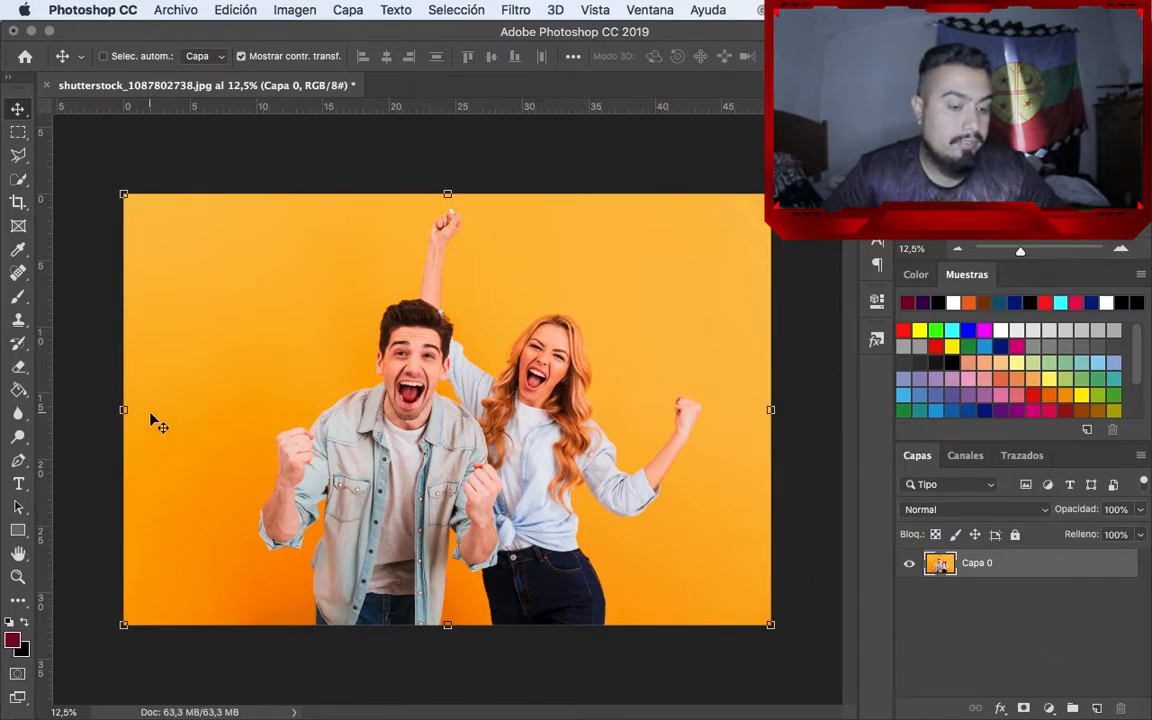
Paint soft dark-red brush strokes directly on Capa 0, on the orange background on both sides of the raised arm
left_click(18, 296)
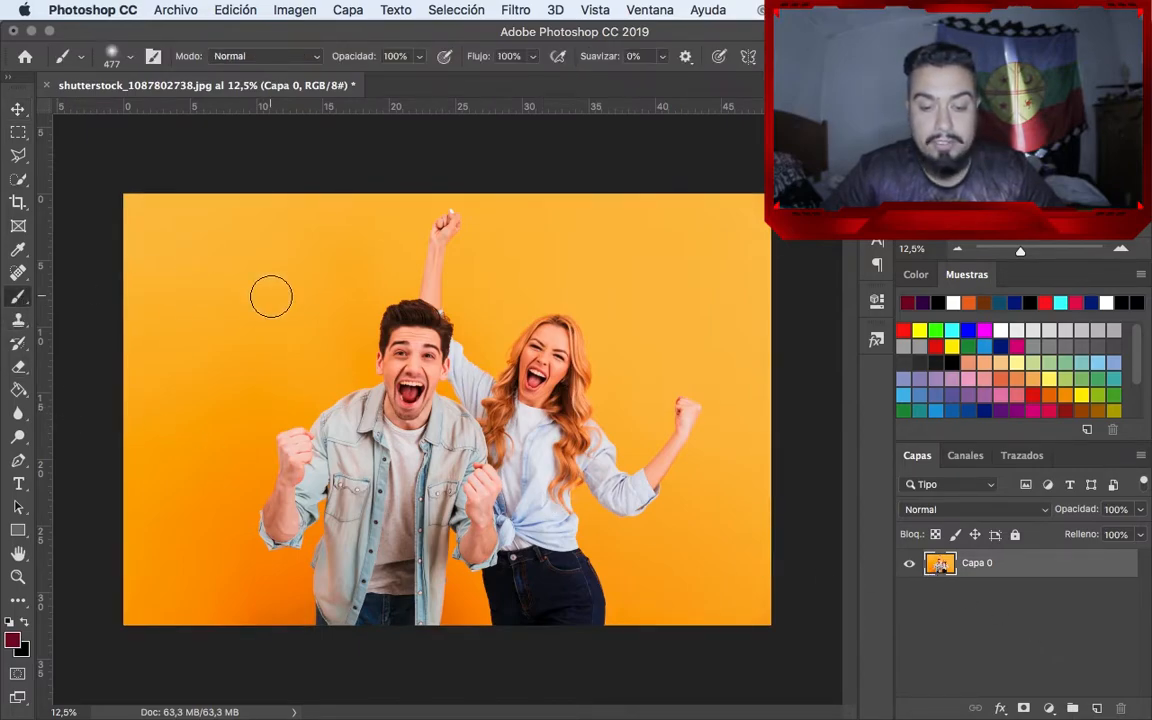
mouse_move(296, 285)
left_mouse_down()
mouse_move(260, 363)
mouse_move(344, 289)
mouse_move(335, 245)
mouse_move(193, 406)
mouse_move(165, 370)
left_mouse_up()
mouse_move(531, 219)
left_mouse_down()
mouse_move(536, 254)
mouse_move(600, 277)
mouse_move(645, 328)
left_mouse_up()
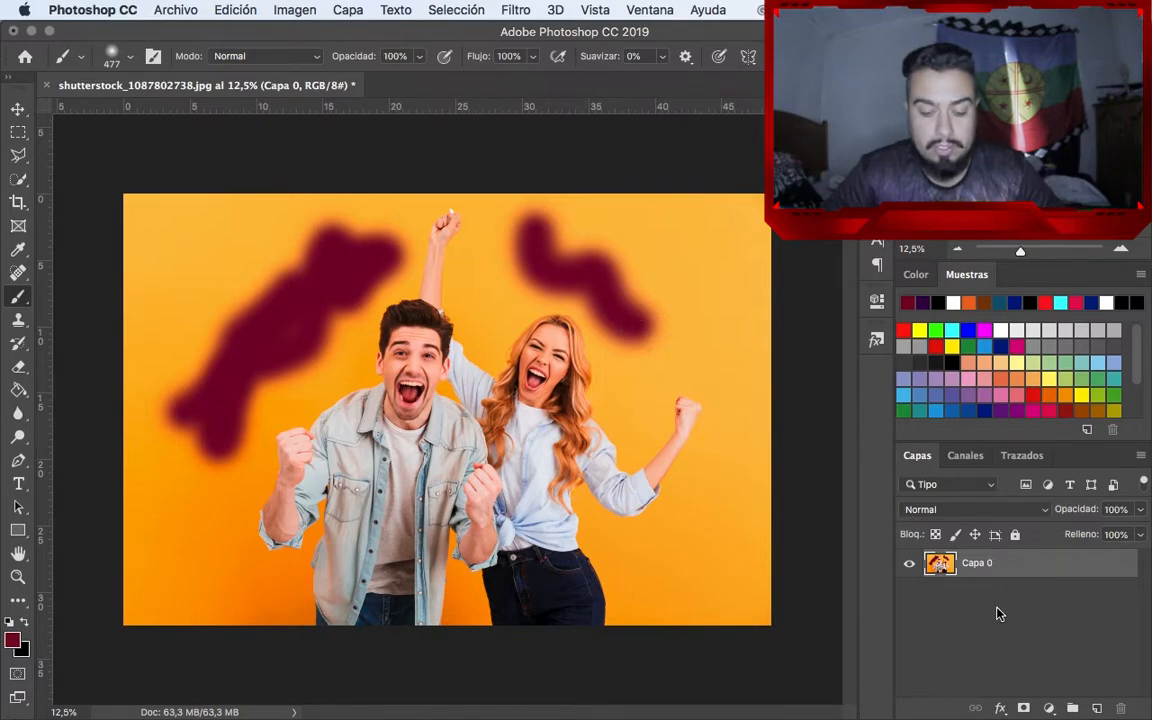
Try moving the painted photo layer, then undo the move and both brush strokes
key("v")
mouse_move(638, 432)
left_mouse_down()
mouse_move(450, 437)
mouse_move(597, 355)
mouse_move(741, 418)
mouse_move(674, 405)
left_mouse_up()
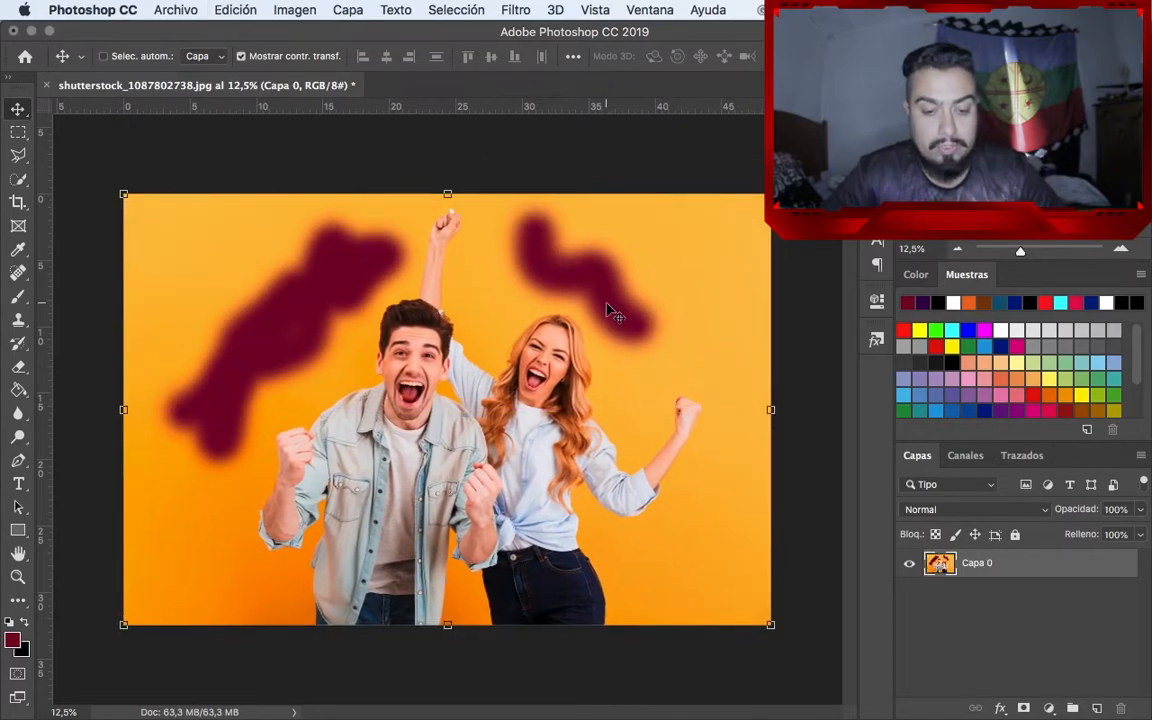
key("super+z")
key("super+z")
key("super+z")
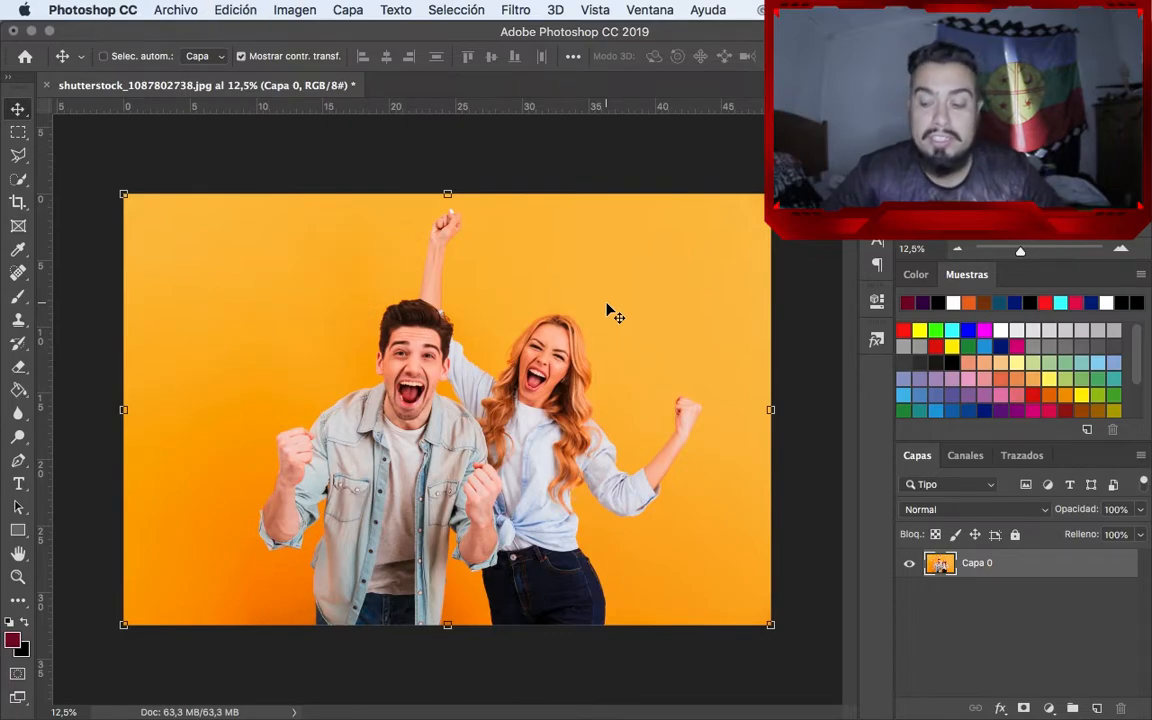
Add a new empty layer above Capa 0
left_click(1095, 708)
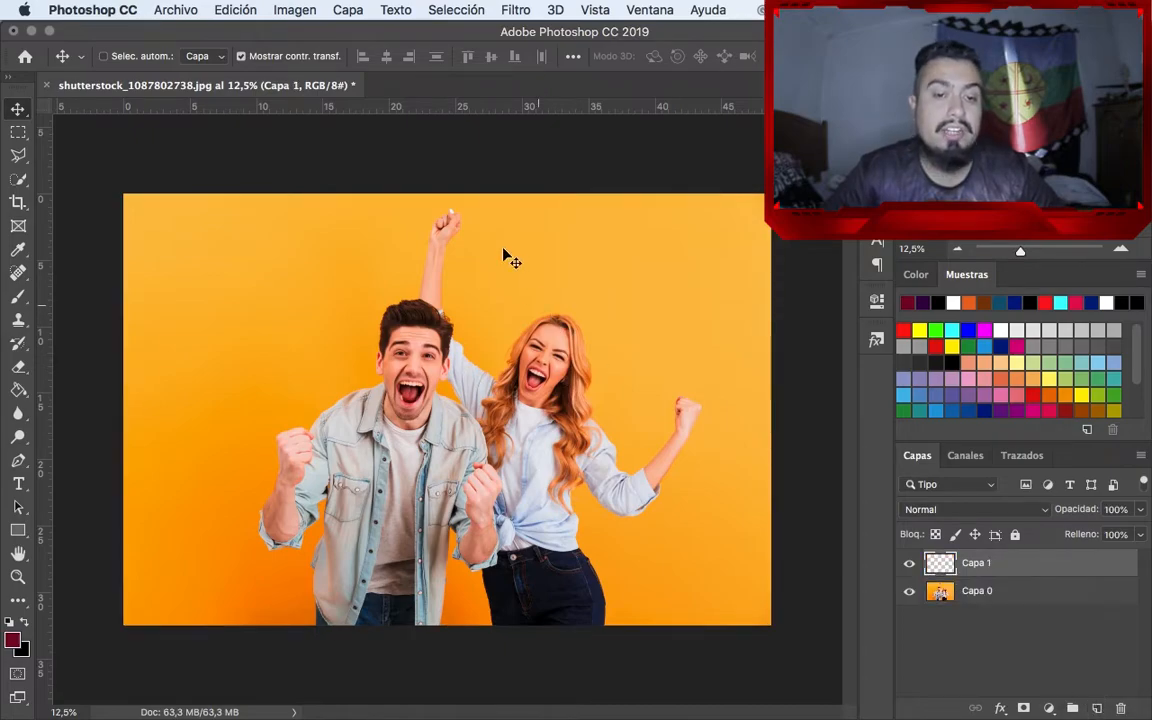
Try adding another empty layer named Capa 2 with Normal mode, no colour label and 100% opacity
left_click(348, 11)
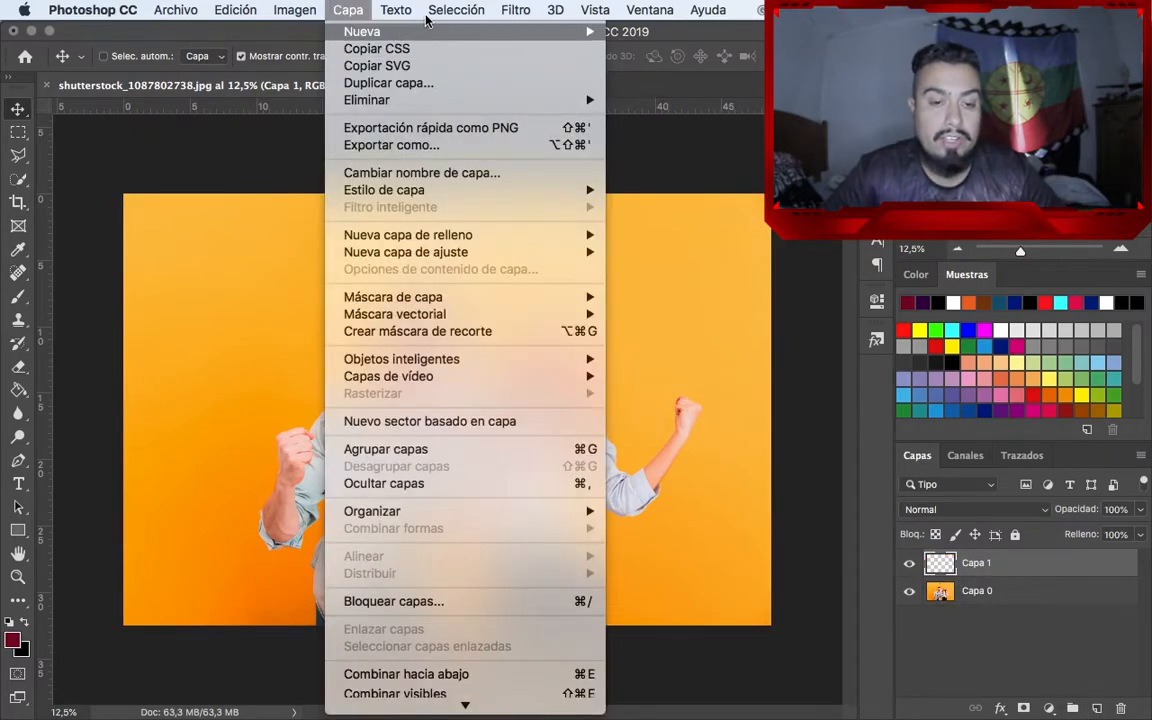
mouse_move(370, 40)
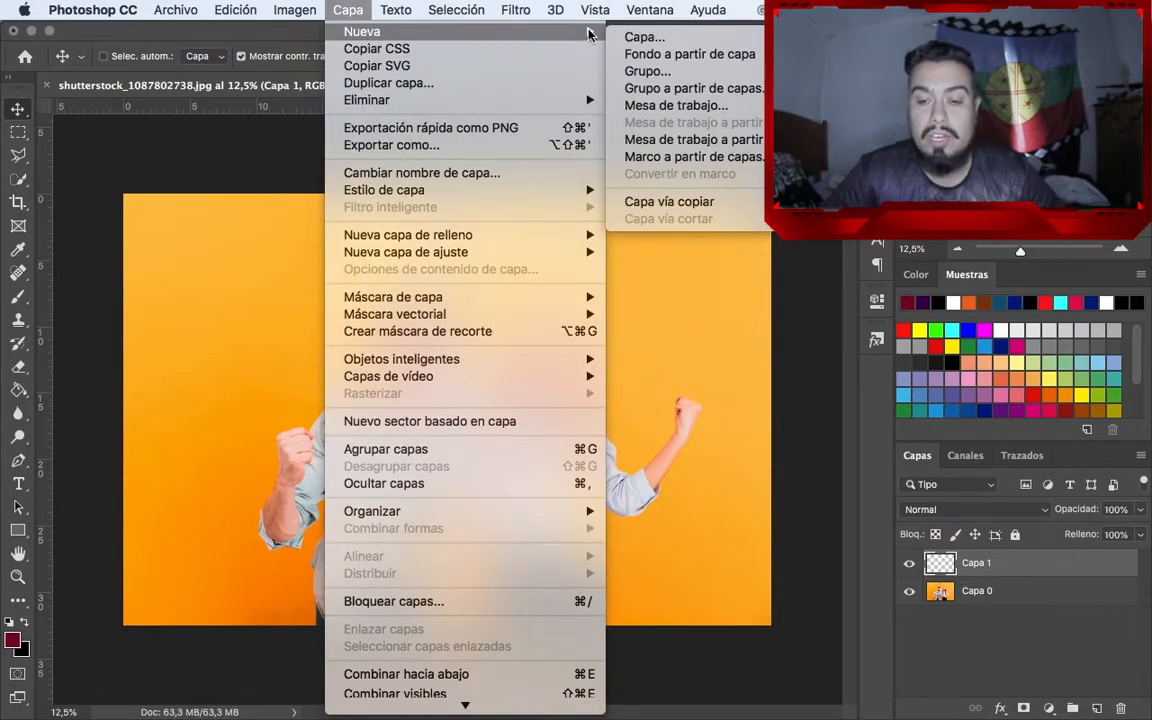
left_click(640, 37)
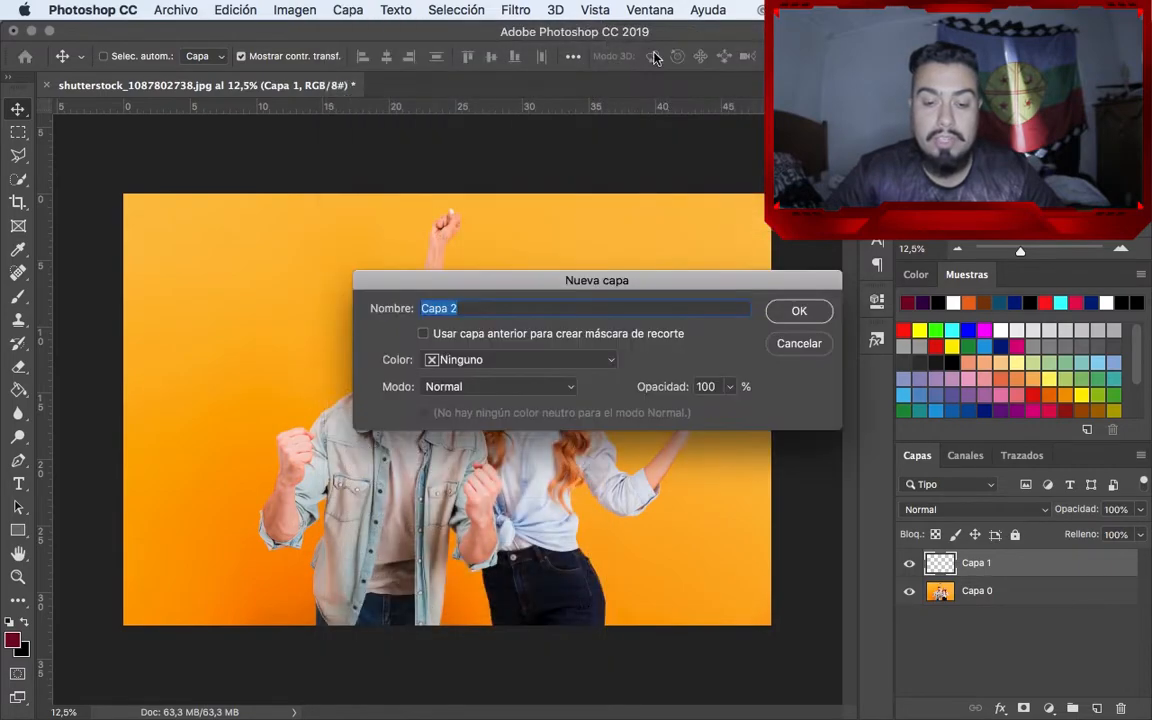
left_click(799, 312)
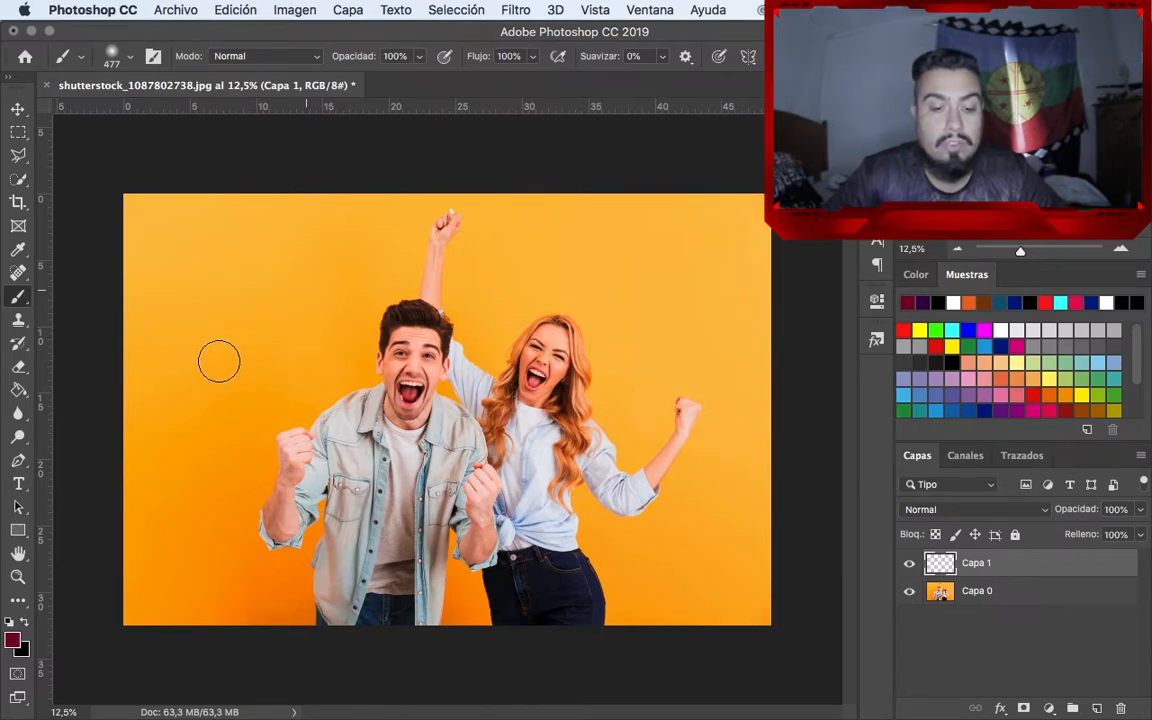
Paint soft dark-red brush strokes on Capa 1, two left of the raised arm and one to its right
left_click_drag(332, 285, 321, 296)
left_click_drag(555, 257, 551, 266)
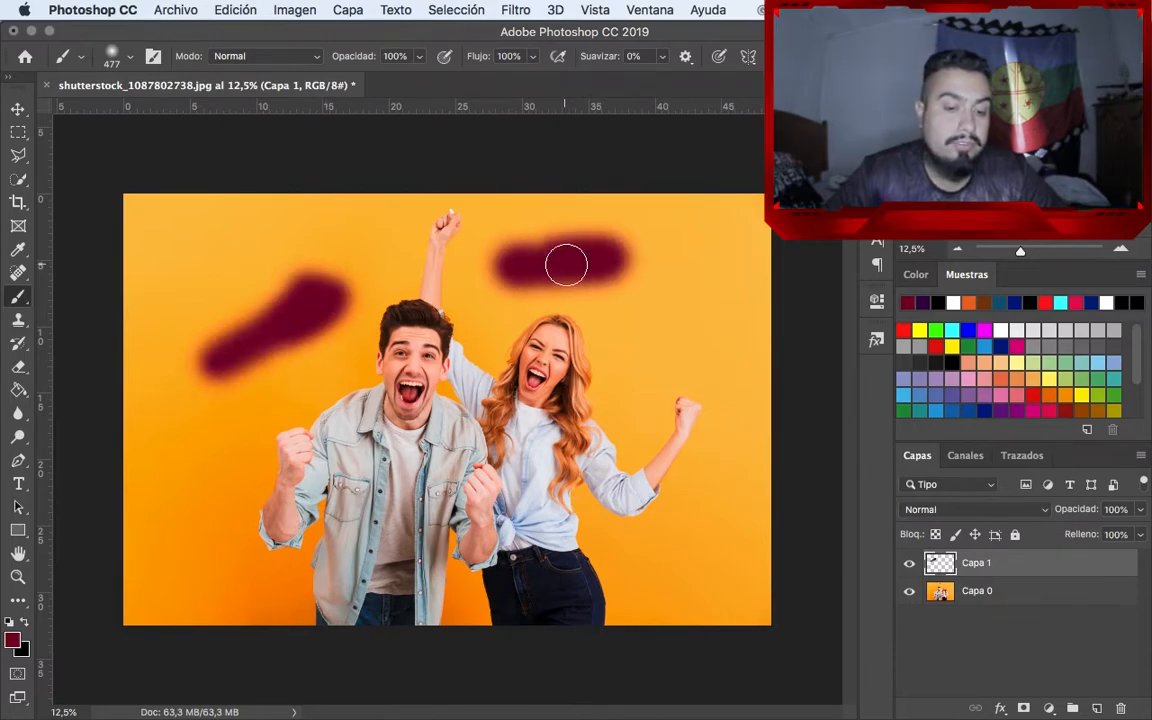
left_click_drag(330, 244, 262, 265)
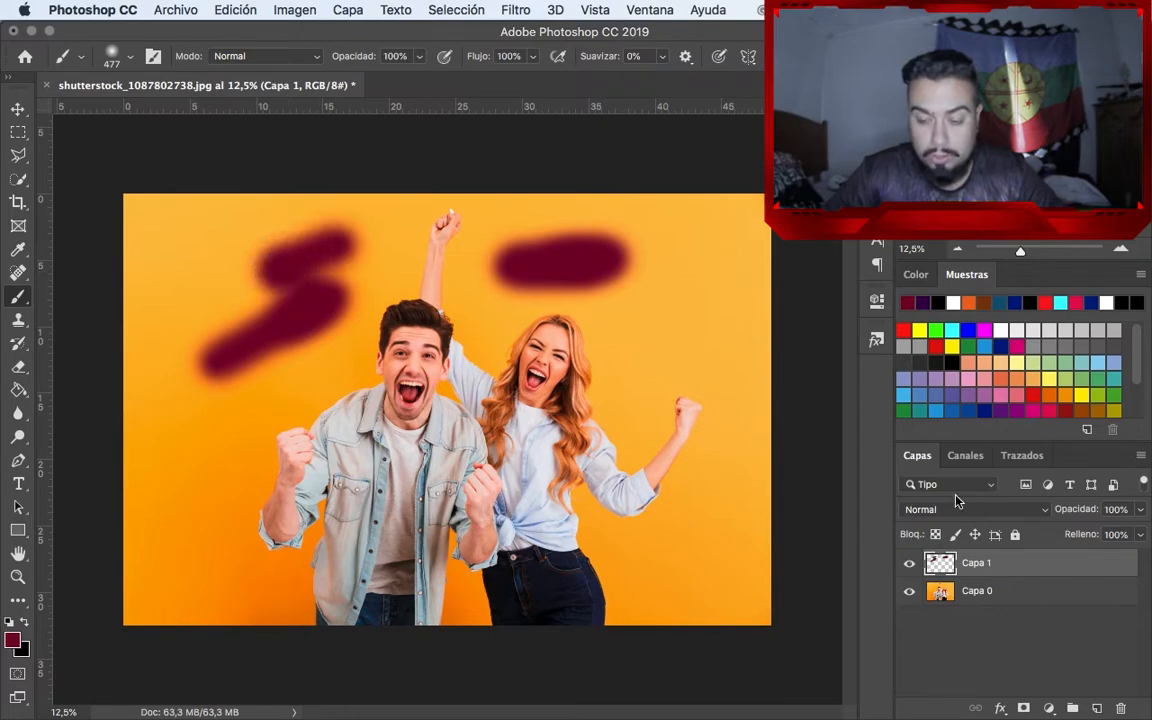
Try moving the Capa 0 photo independently of the strokes on Capa 1, leaving it in its original place
left_click(998, 598)
key("ctrl+t")
key("v")
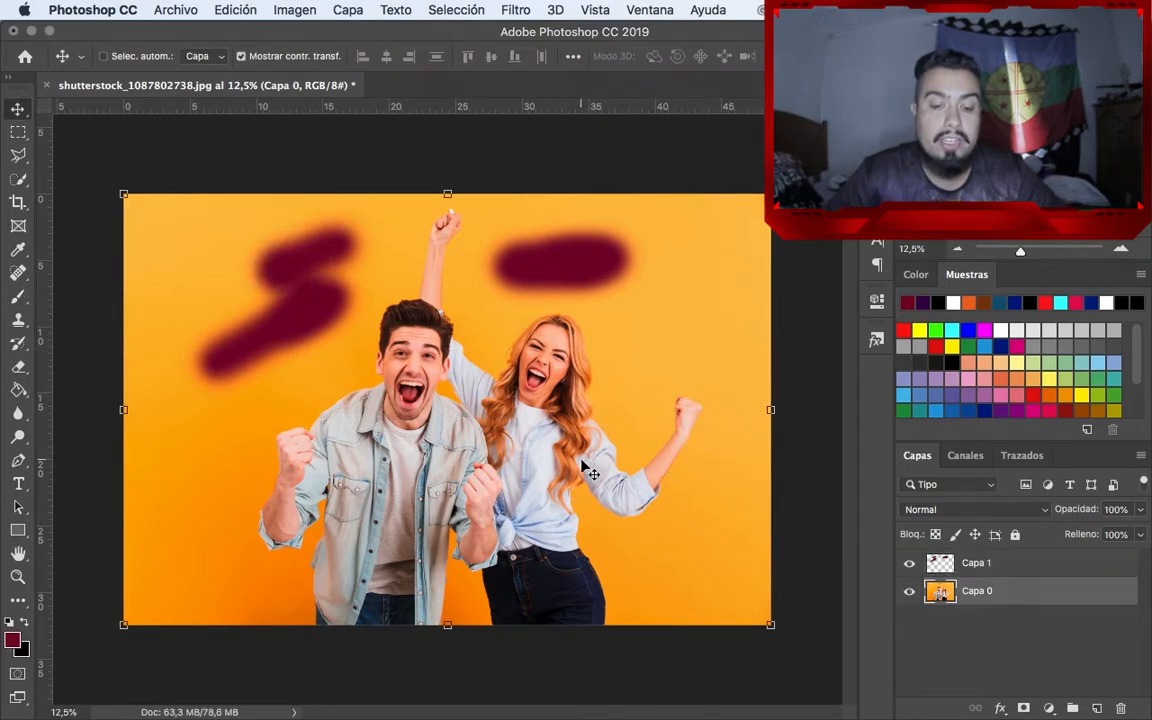
mouse_move(587, 470)
left_mouse_down()
mouse_move(543, 476)
mouse_move(635, 437)
mouse_move(500, 467)
mouse_move(594, 460)
mouse_move(417, 418)
mouse_move(591, 475)
mouse_move(507, 603)
mouse_move(450, 458)
mouse_move(618, 443)
mouse_move(564, 453)
mouse_move(579, 468)
left_mouse_up()
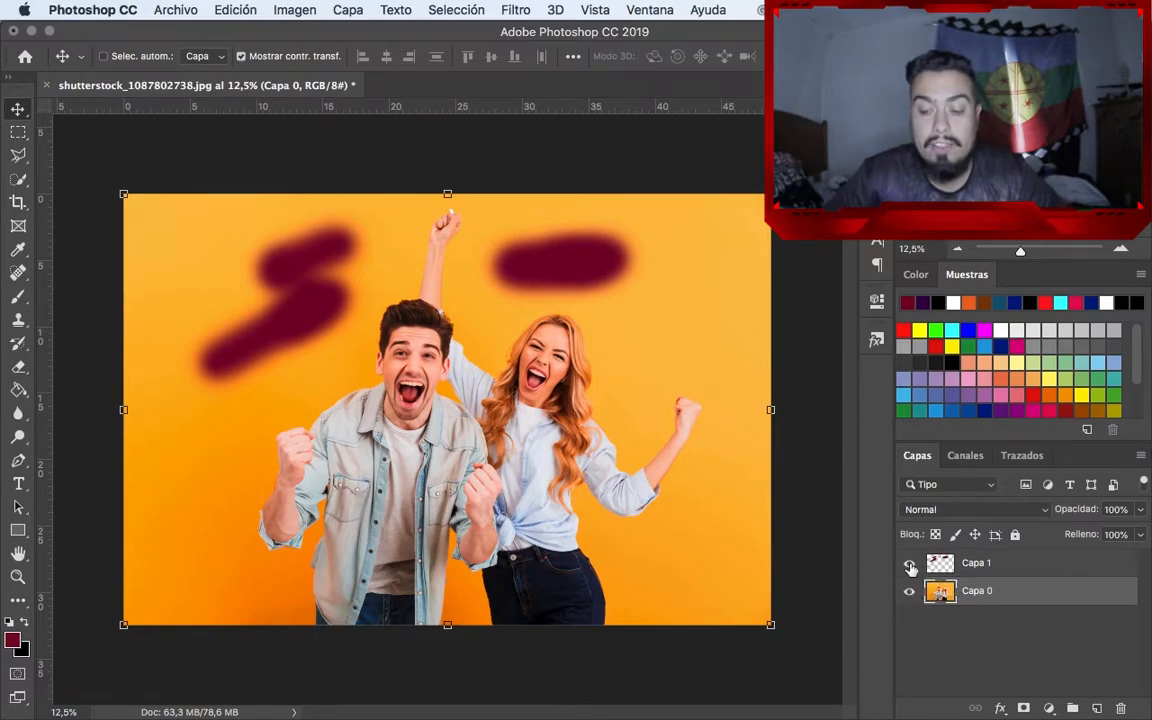
Hide and show Capa 1 twice to compare the photo with and without the dark-red strokes
left_click(910, 566)
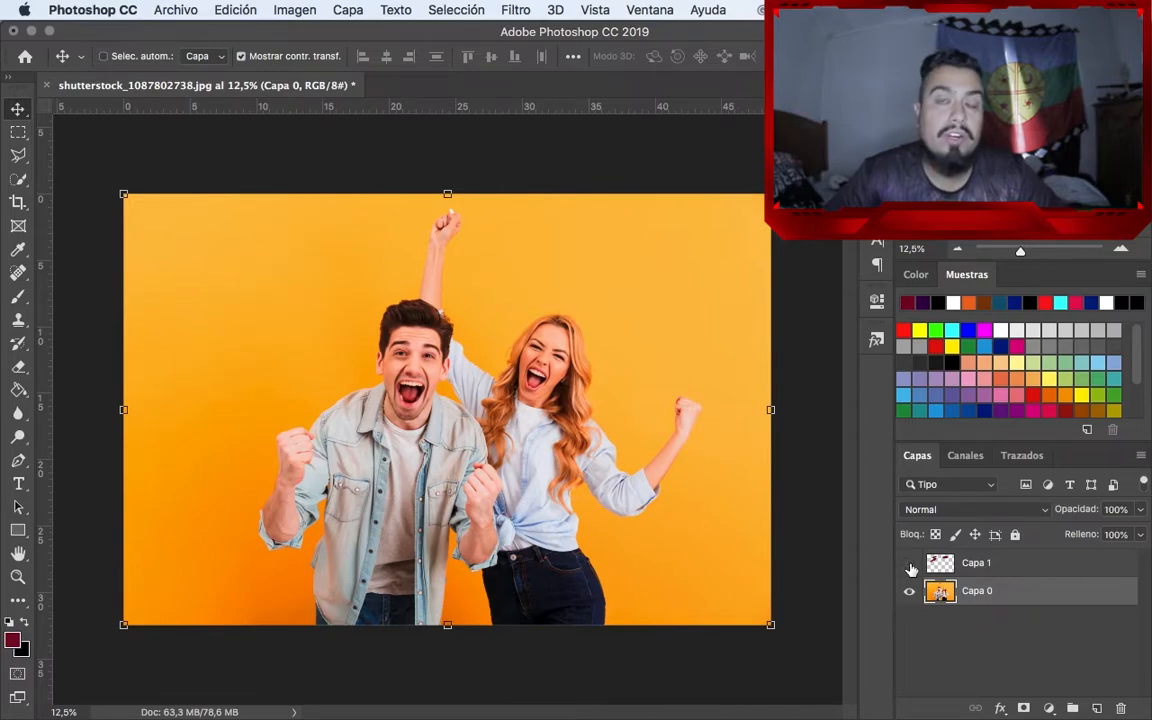
left_click(910, 566)
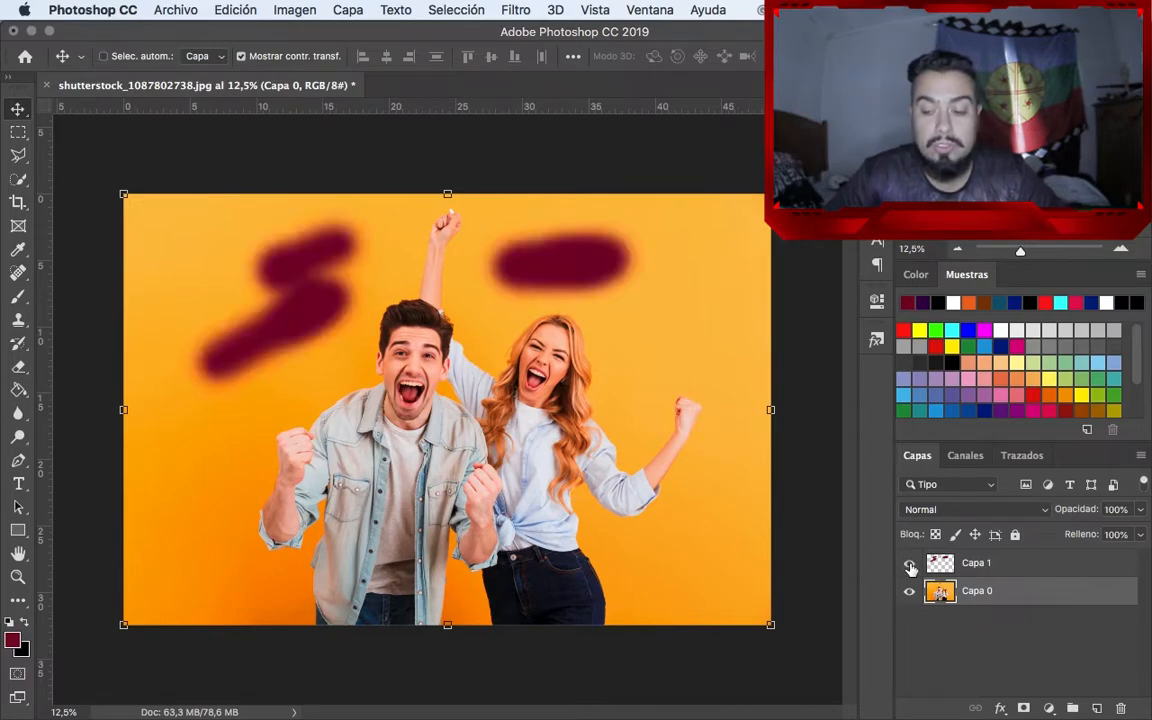
left_click(910, 566)
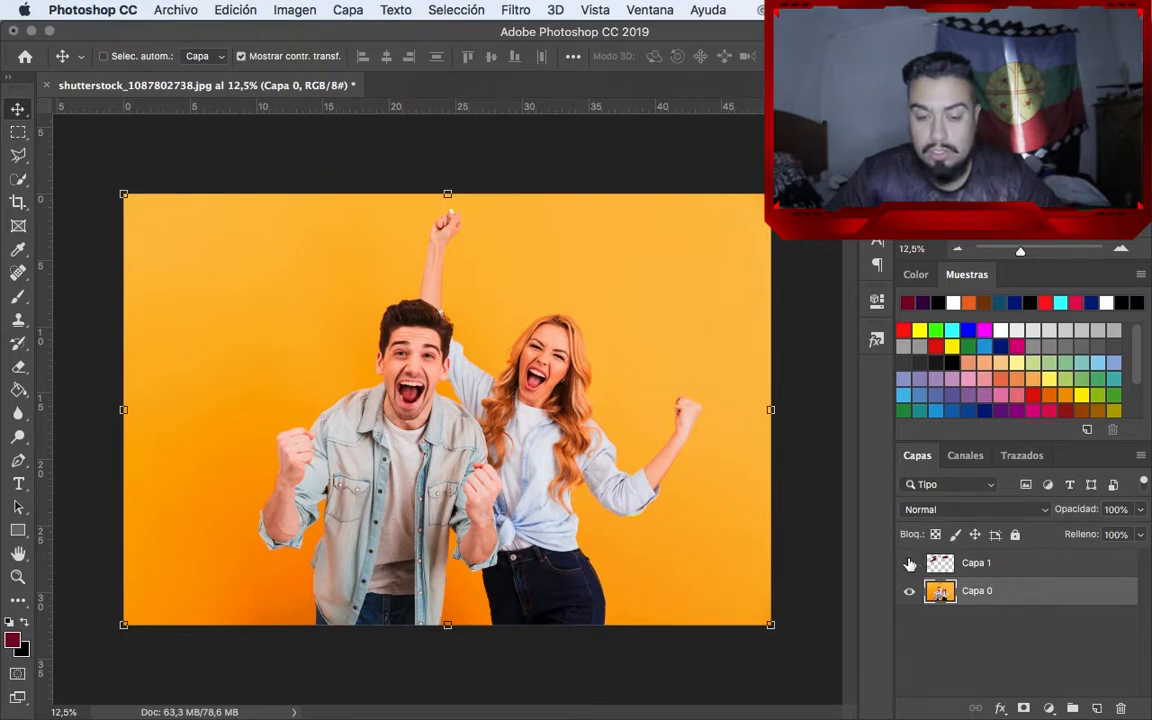
left_click(910, 566)
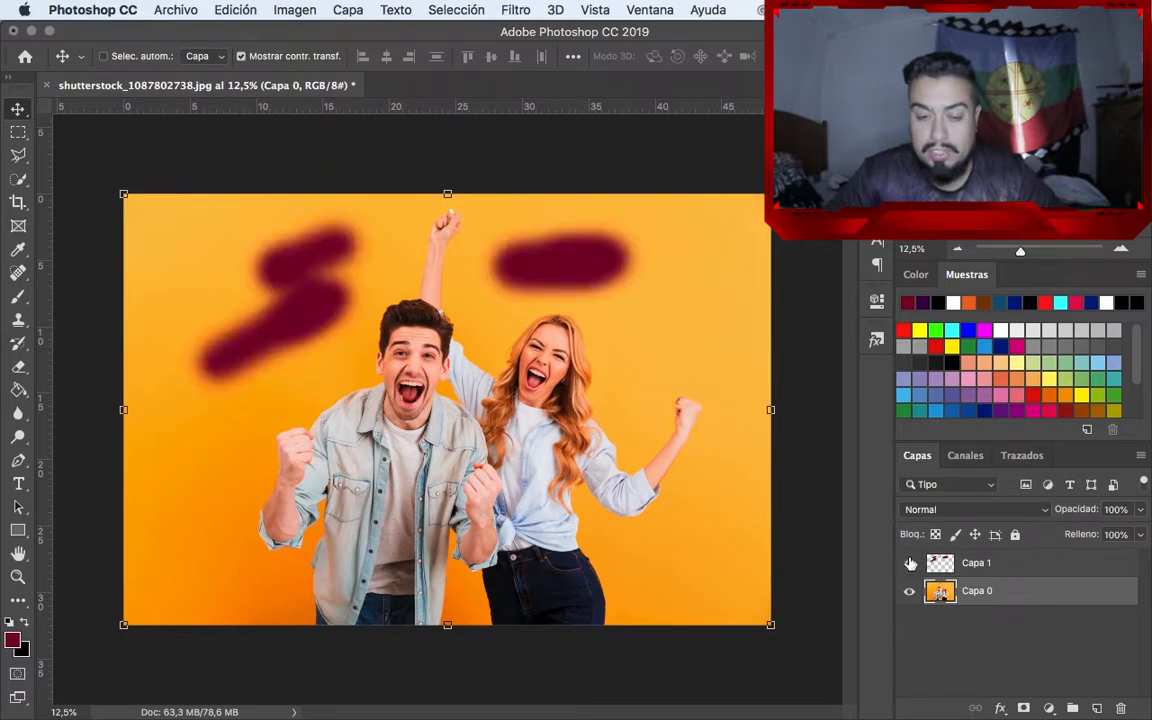
Add a new empty layer above Capa 1 and paint two soft blue blobs on it, partly covering the dark-red strokes
left_click(980, 566)
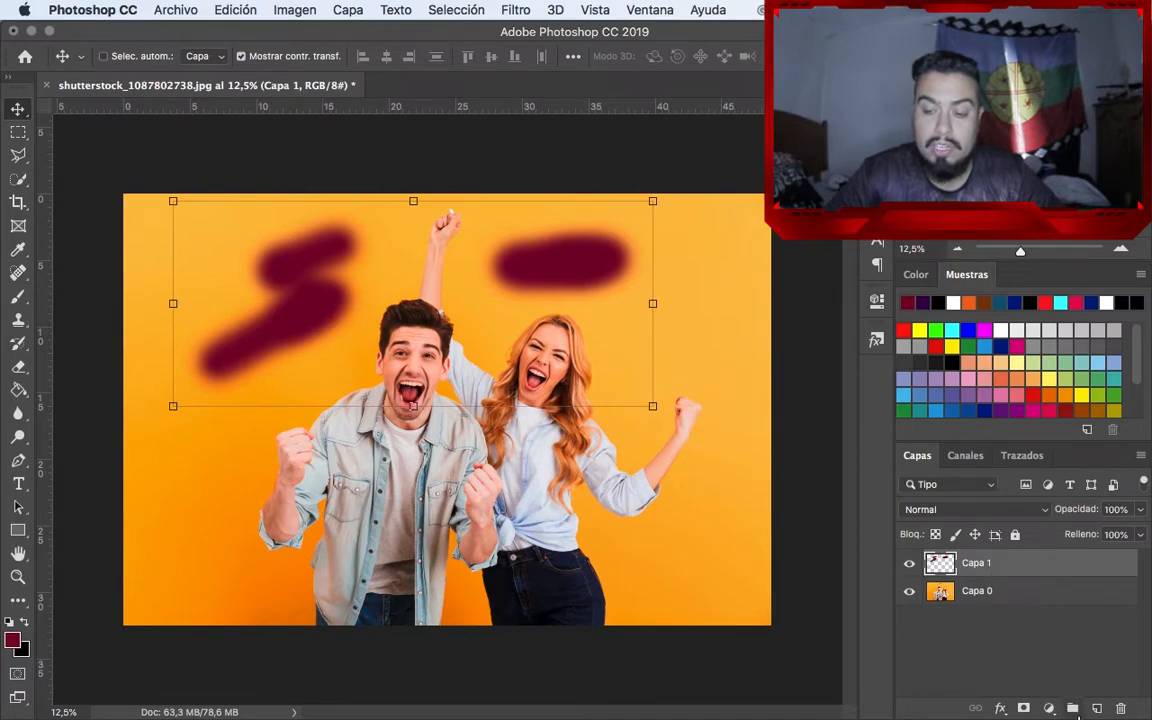
left_click(1097, 708)
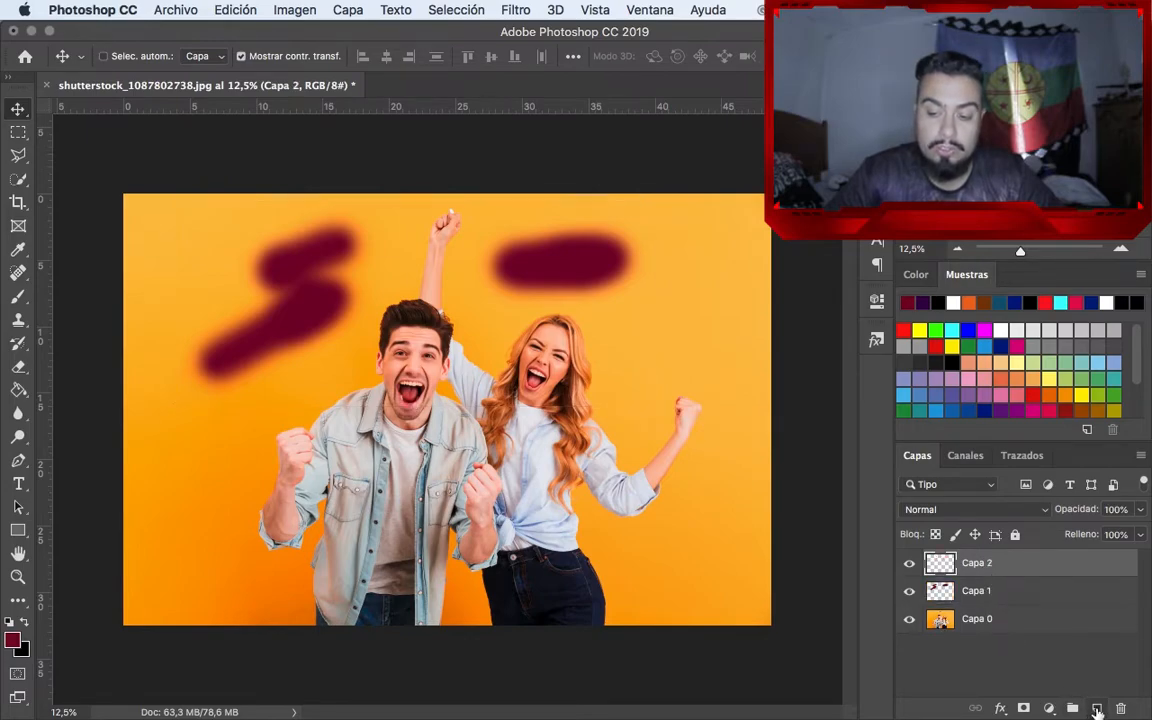
left_click(956, 413)
key("b")
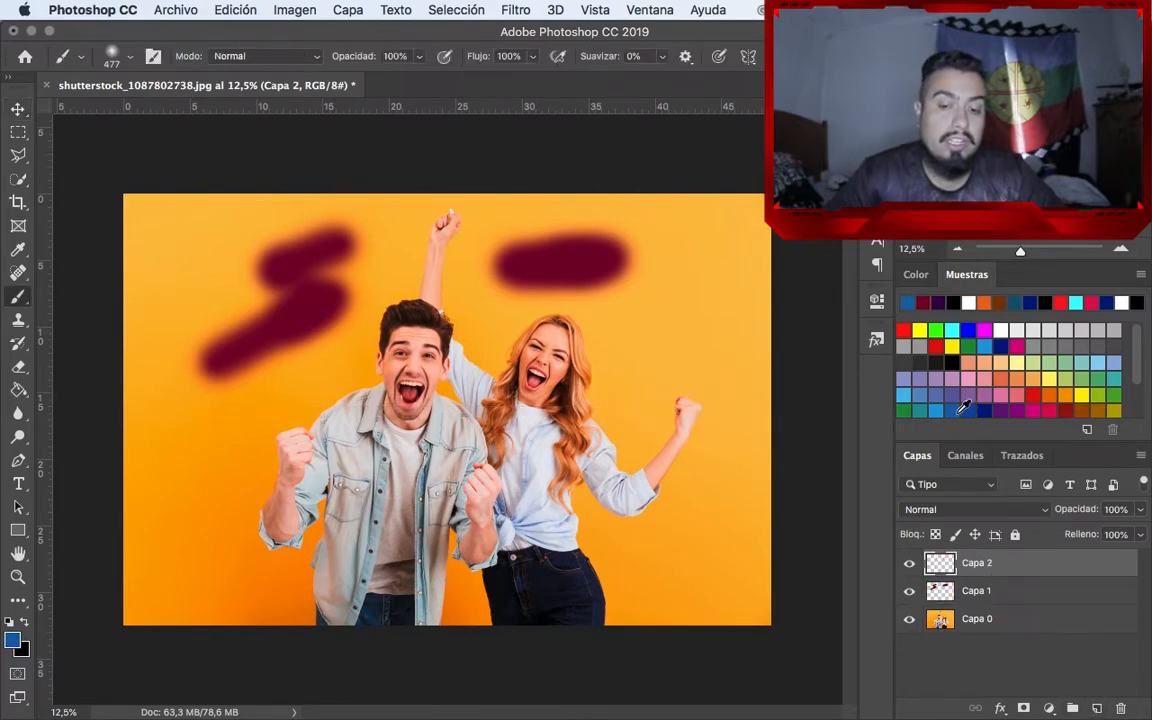
mouse_move(607, 262)
left_mouse_down()
mouse_move(585, 239)
mouse_move(617, 257)
mouse_move(593, 229)
mouse_move(605, 271)
mouse_move(633, 258)
mouse_move(562, 237)
mouse_move(623, 246)
left_mouse_up()
mouse_move(337, 213)
left_mouse_down()
mouse_move(255, 258)
mouse_move(312, 233)
mouse_move(268, 256)
mouse_move(322, 248)
mouse_move(265, 270)
mouse_move(347, 240)
left_mouse_up()
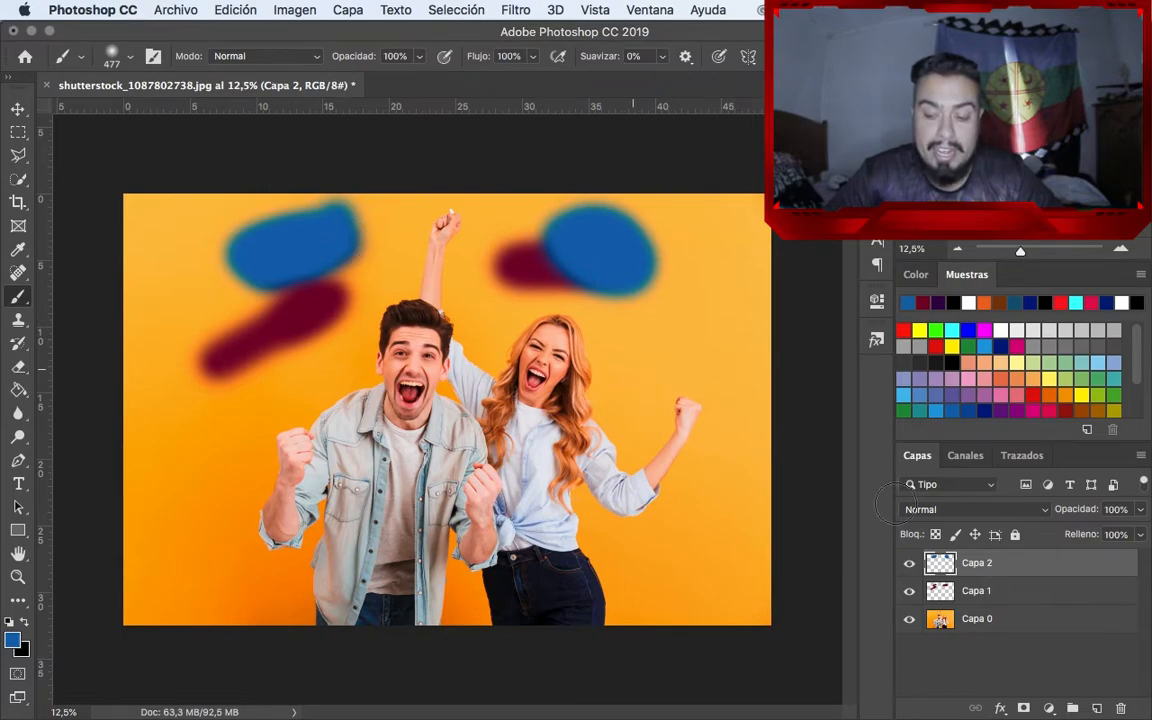
Clip Capa 2 to Capa 1 as a clipping mask, and hide and show it to compare
left_click(1007, 573, "alt")
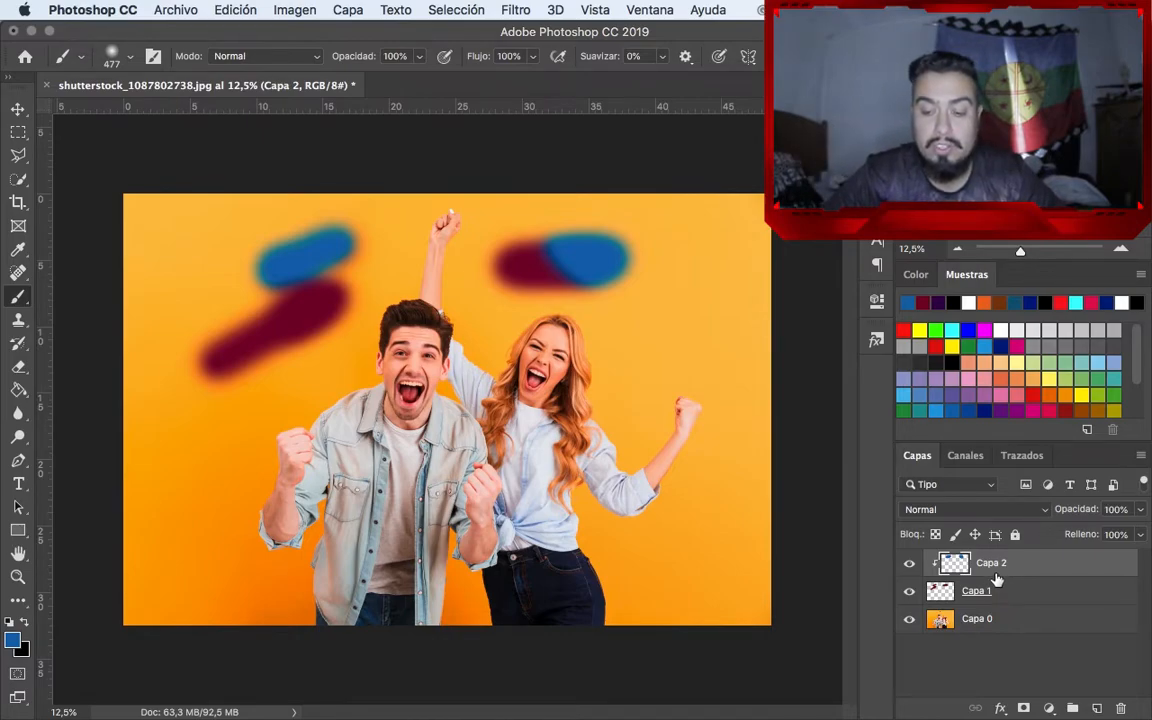
left_click(909, 564)
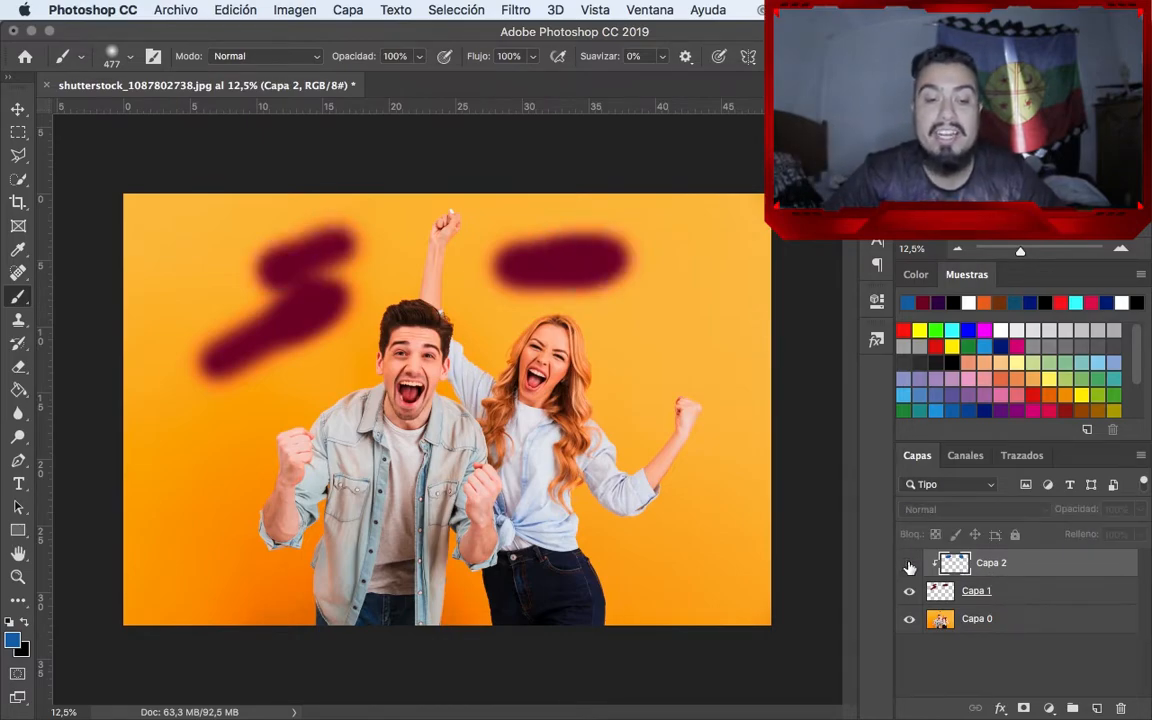
left_click(909, 564)
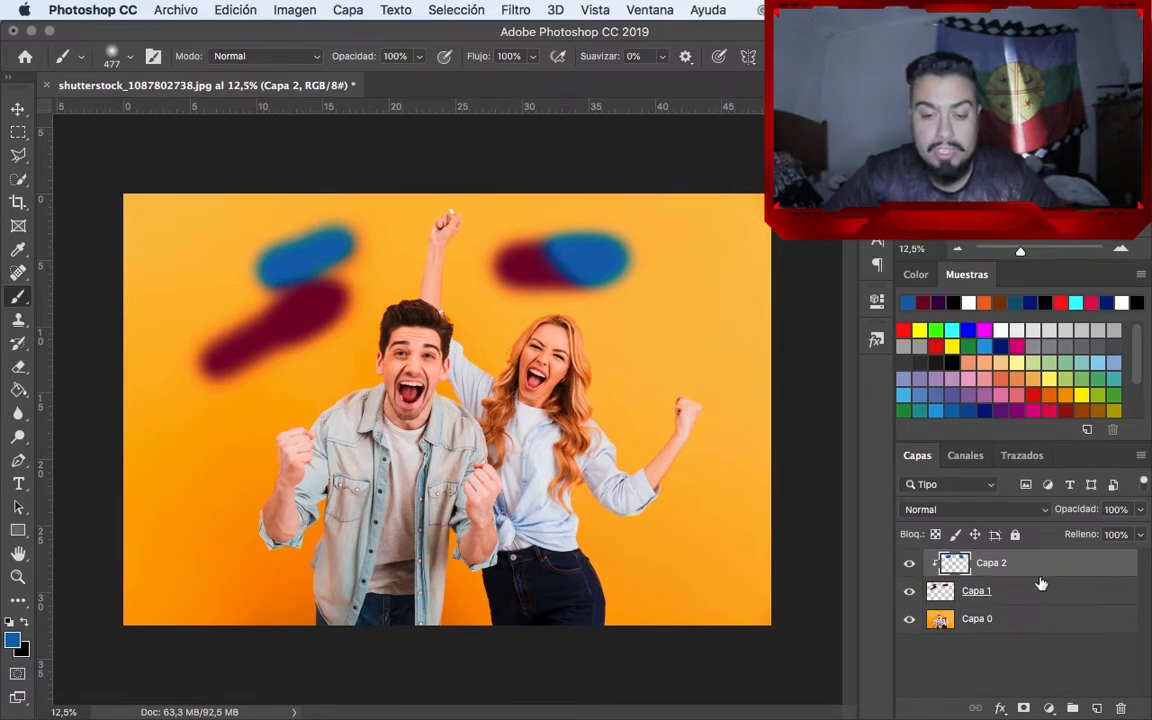
Try lowering the opacity of Capa 1 to about 52%, and restore it to 100%
left_click(1007, 598)
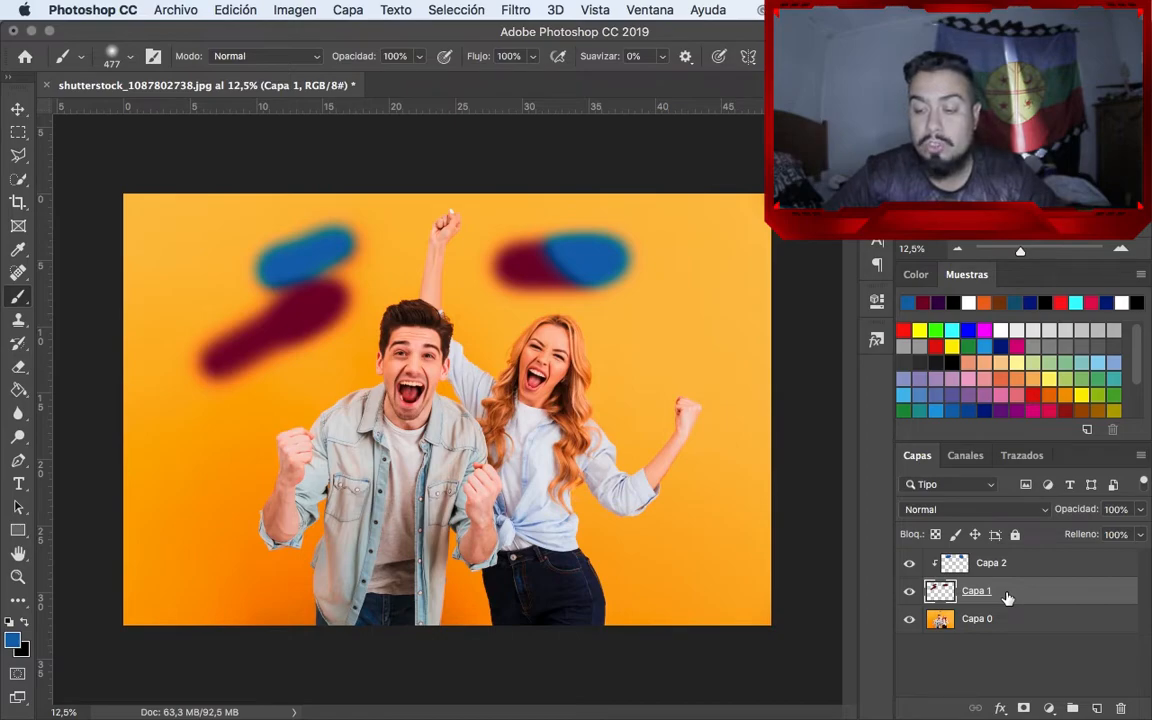
left_click(1139, 534)
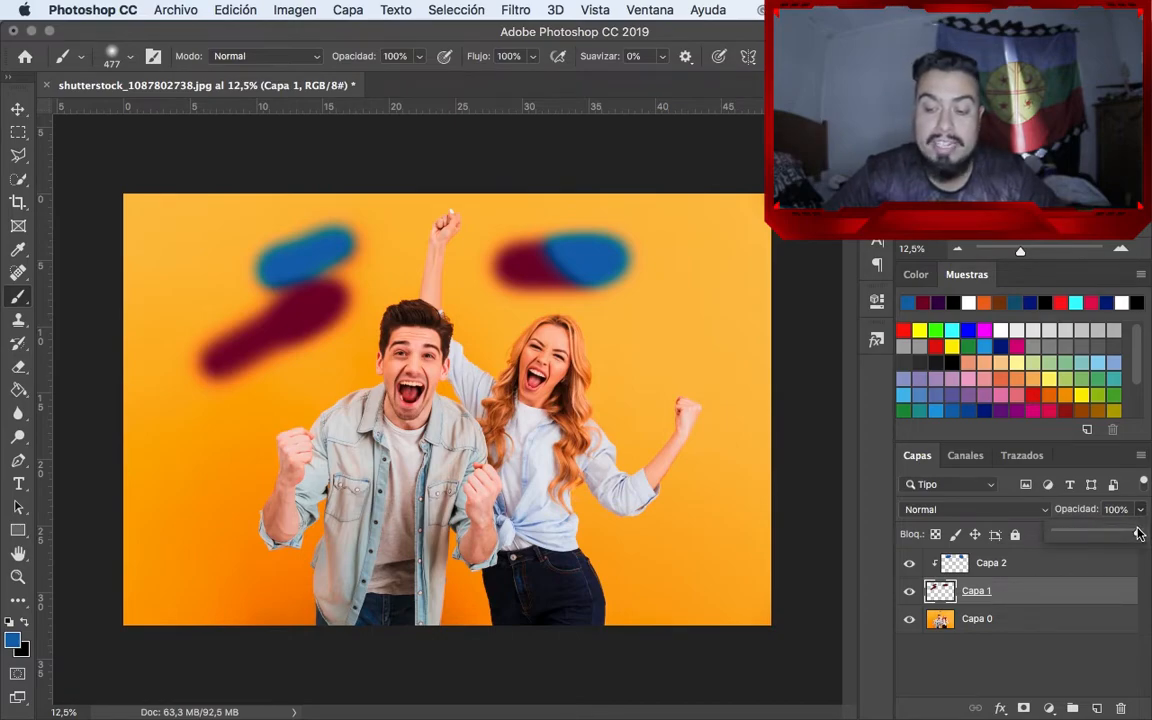
left_click_drag(1139, 534, 1100, 538)
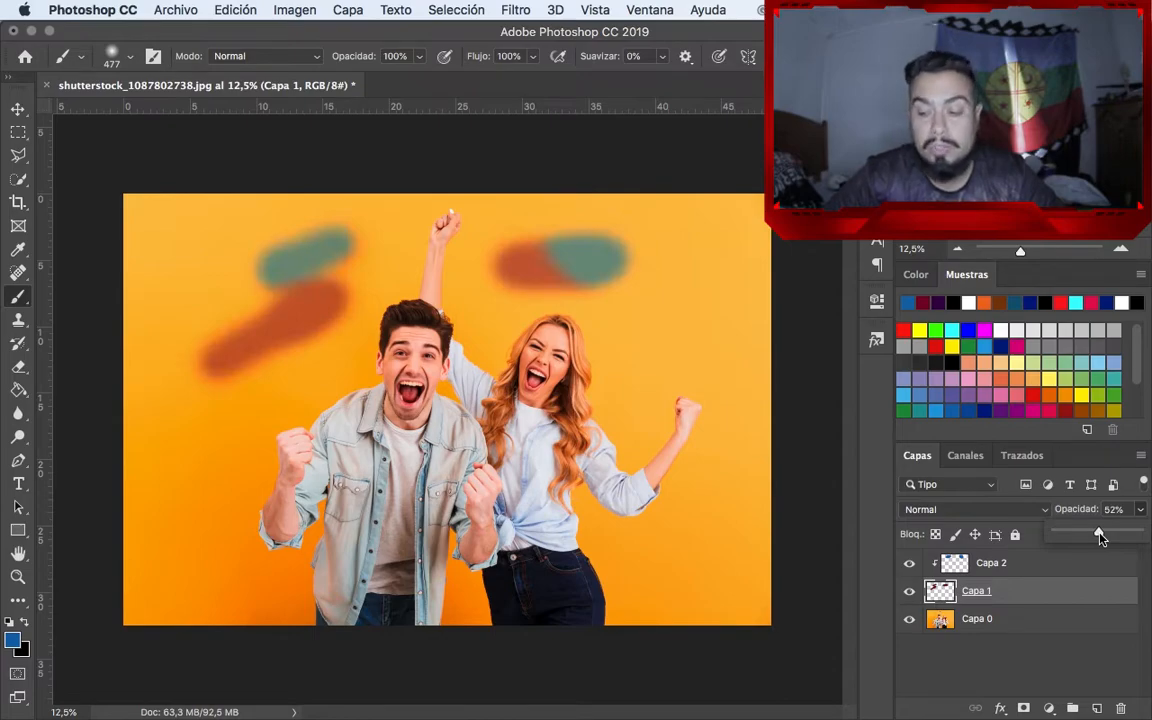
mouse_move(1100, 538)
left_mouse_down()
mouse_move(1140, 535)
mouse_move(1095, 562)
mouse_move(1150, 557)
left_mouse_up()
left_click(1141, 536)
Lock Capa 1 completely, try to move its strokes, and unlock the layer
key("v")
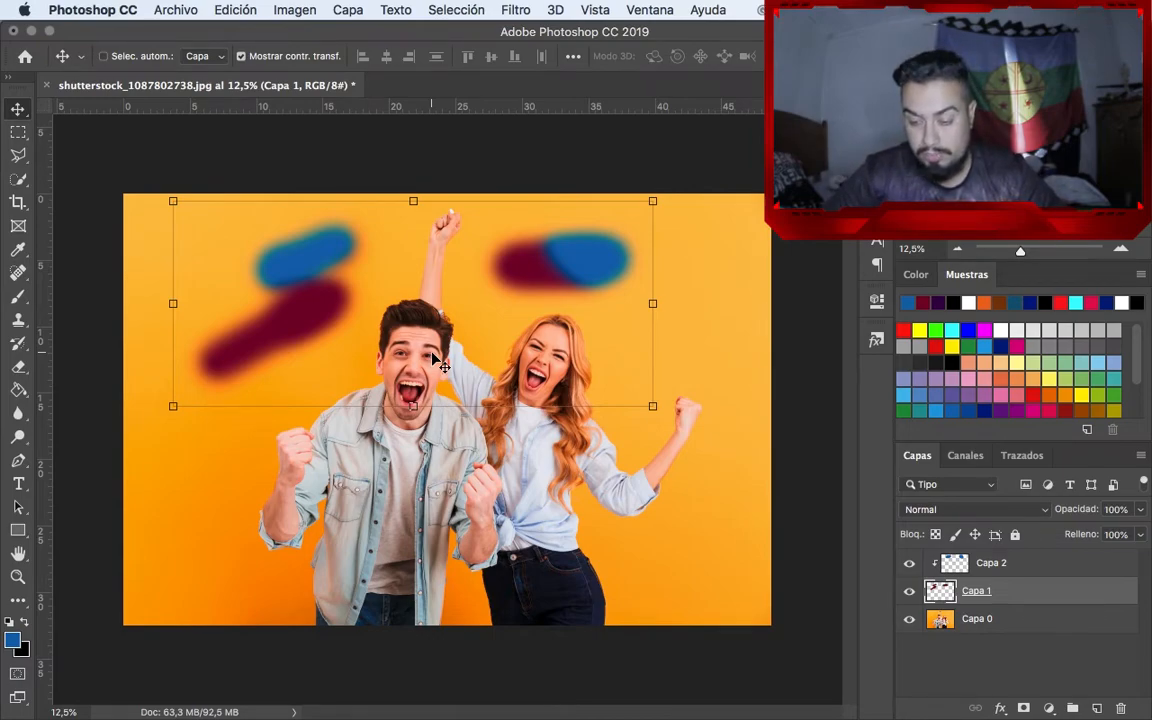
left_click(1015, 534)
left_click_drag(508, 298, 432, 302)
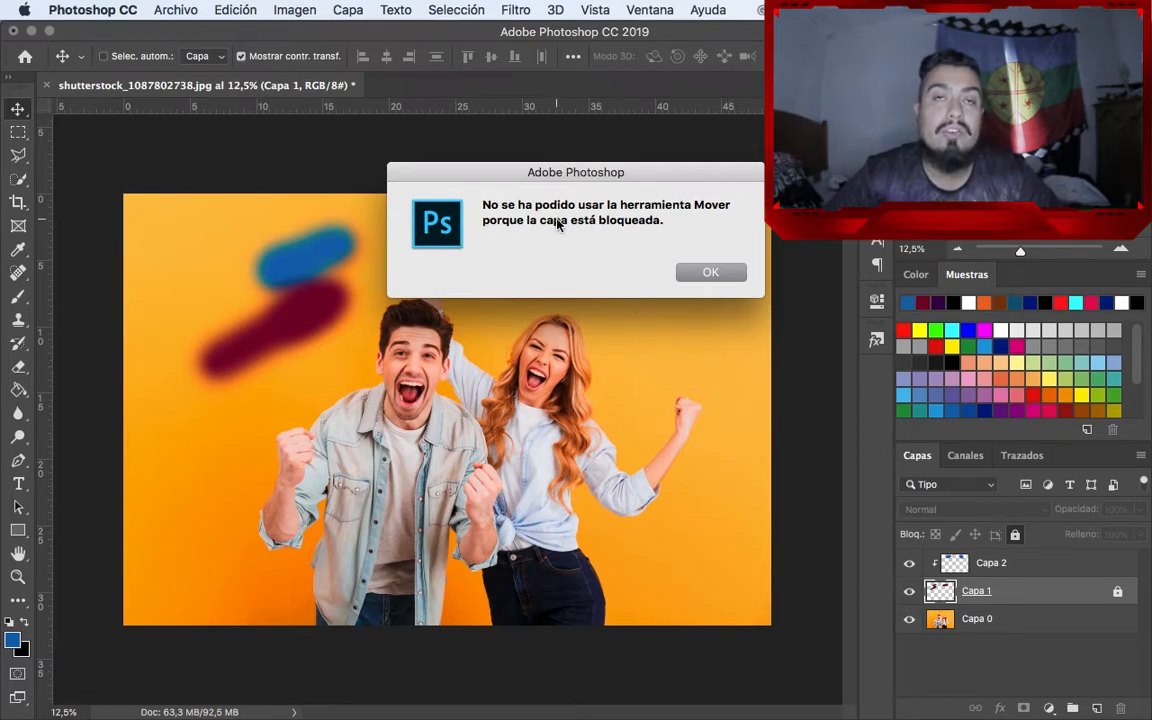
key("Return")
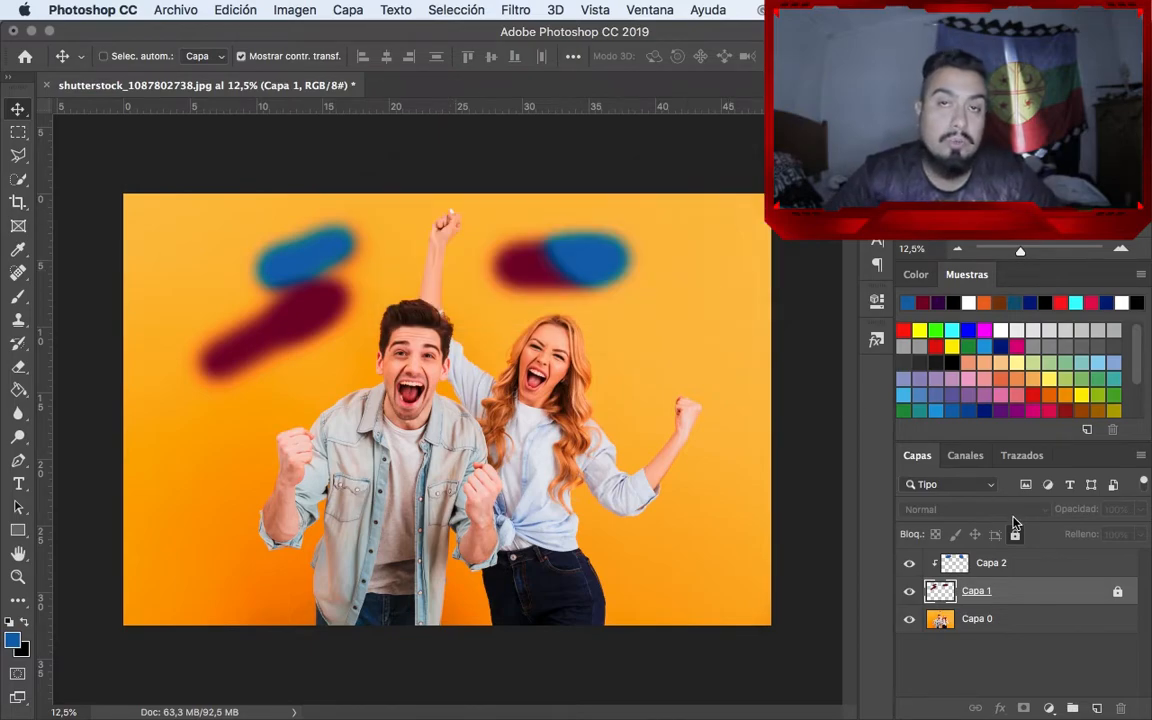
left_click(1117, 592)
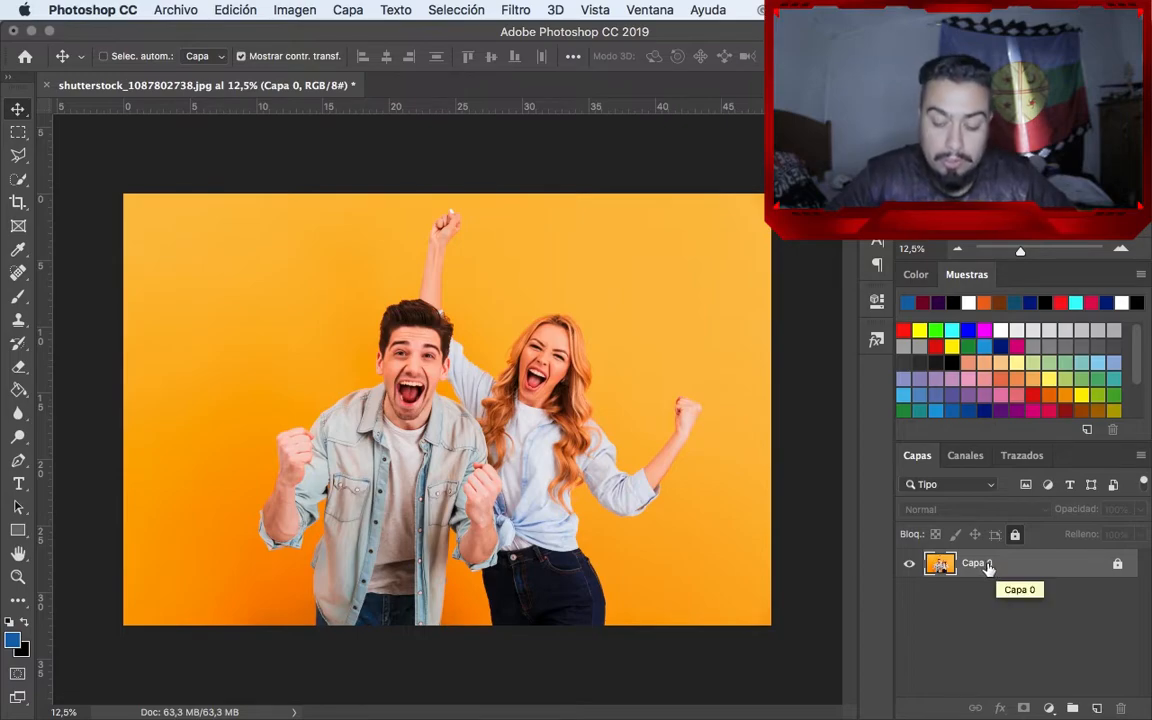
Duplicate the locked Capa 0 and convert the copy to a smart object
key("super+j")
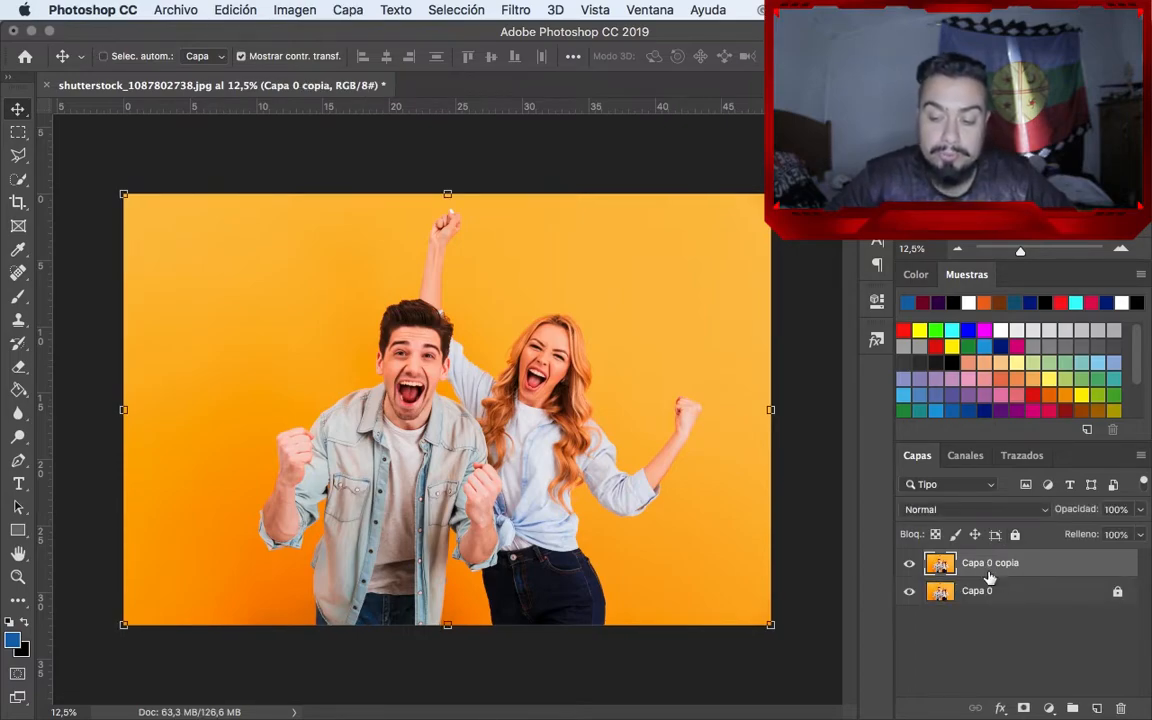
right_click(985, 567)
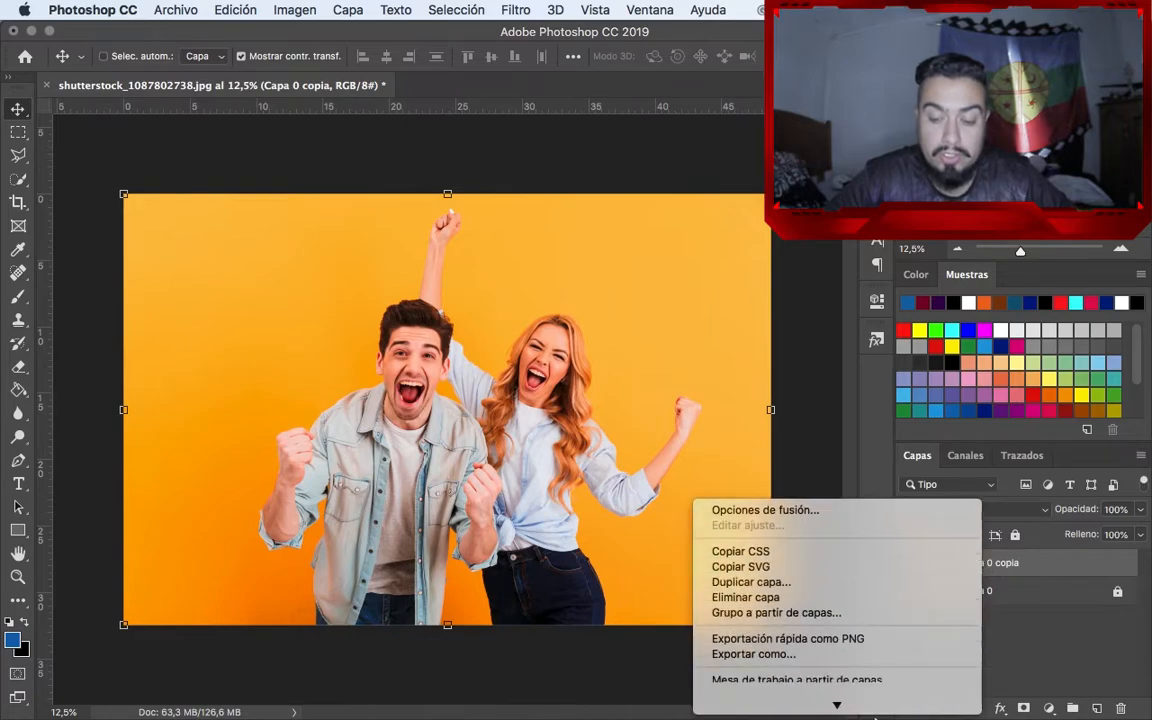
left_click(786, 553)
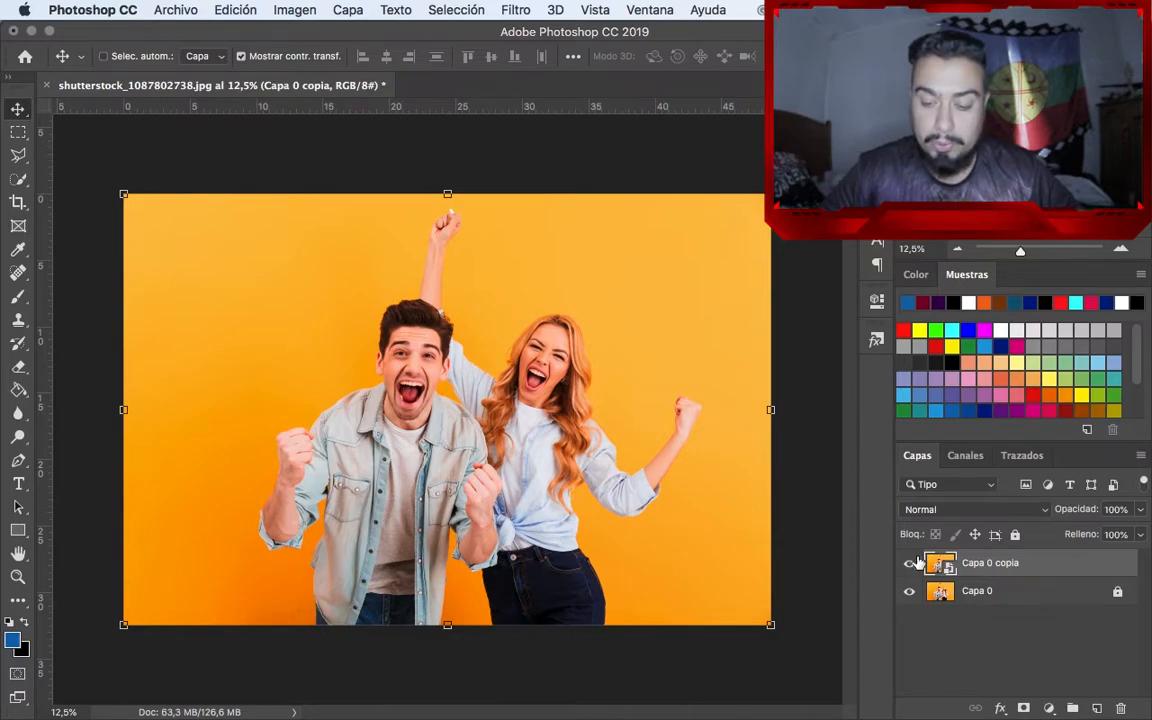
Scale the smart object copy down to about 7 cm wide, and enlarge it beyond the canvas edges
key("super+t")
left_click_drag(716, 592, 194, 293)
key("Return")
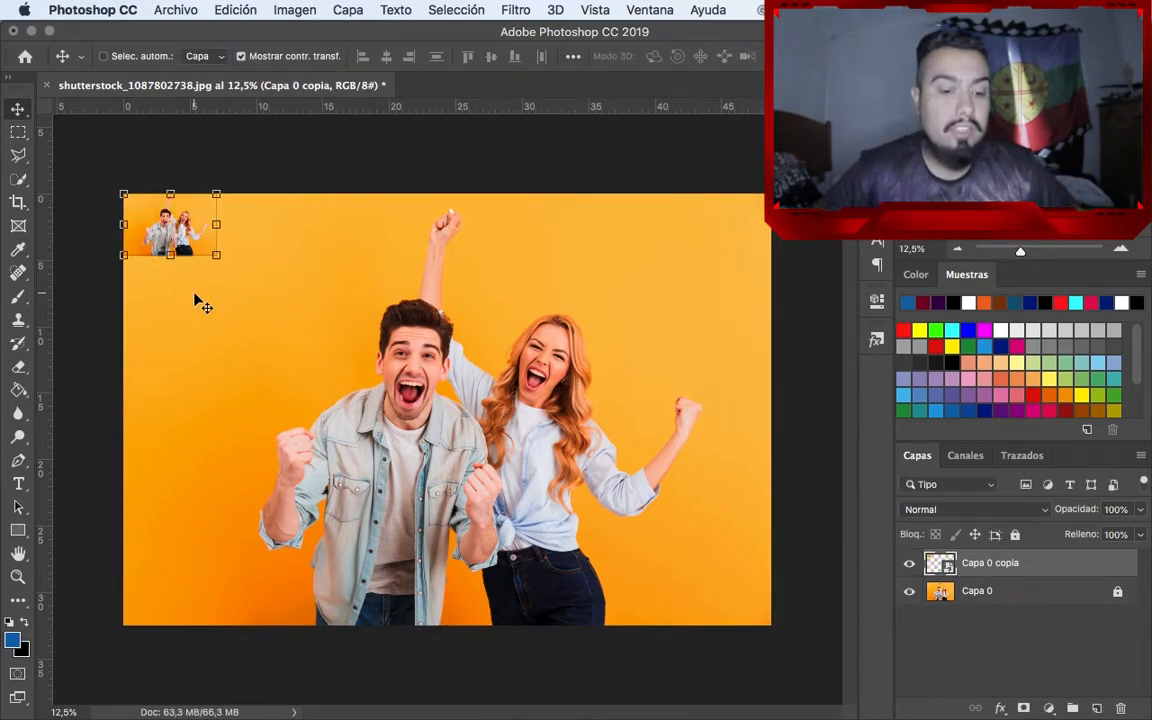
left_click_drag(214, 256, 993, 716)
key("Return")
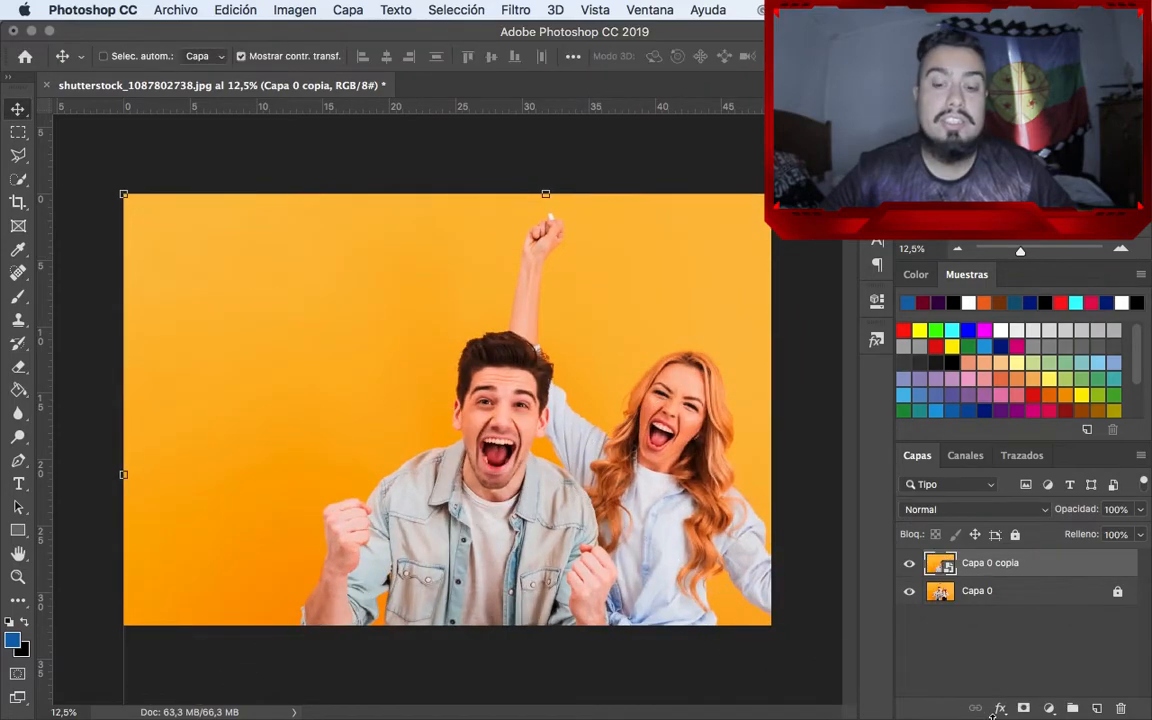
Reposition the enlarged Capa 0 copia and scale it down to about 39 cm wide, inside the canvas
left_click_drag(608, 544, 510, 453)
left_click_drag(530, 458, 520, 466)
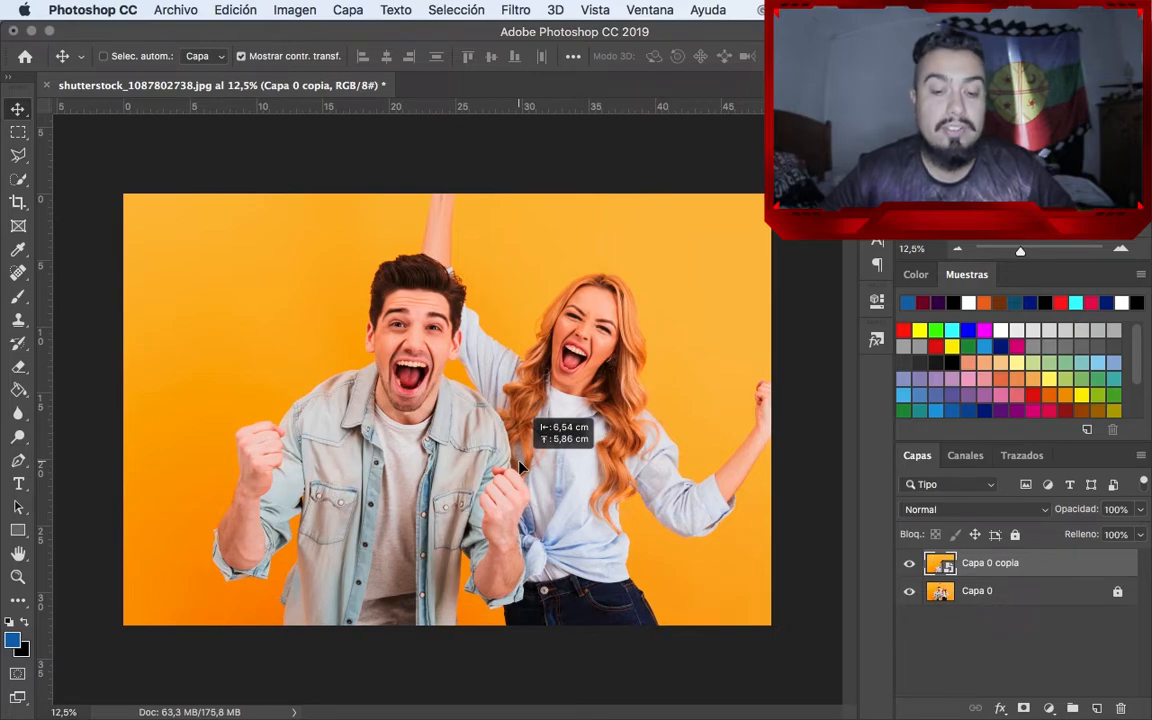
left_click_drag(520, 466, 518, 436)
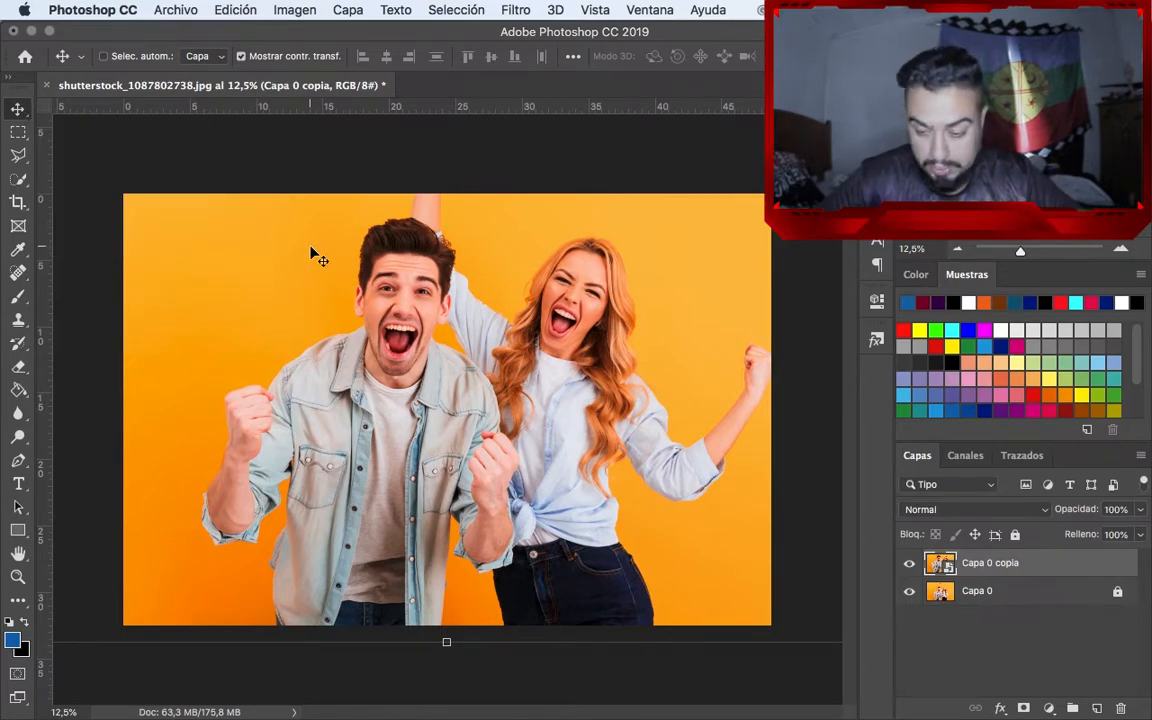
left_click_drag(311, 252, 363, 362)
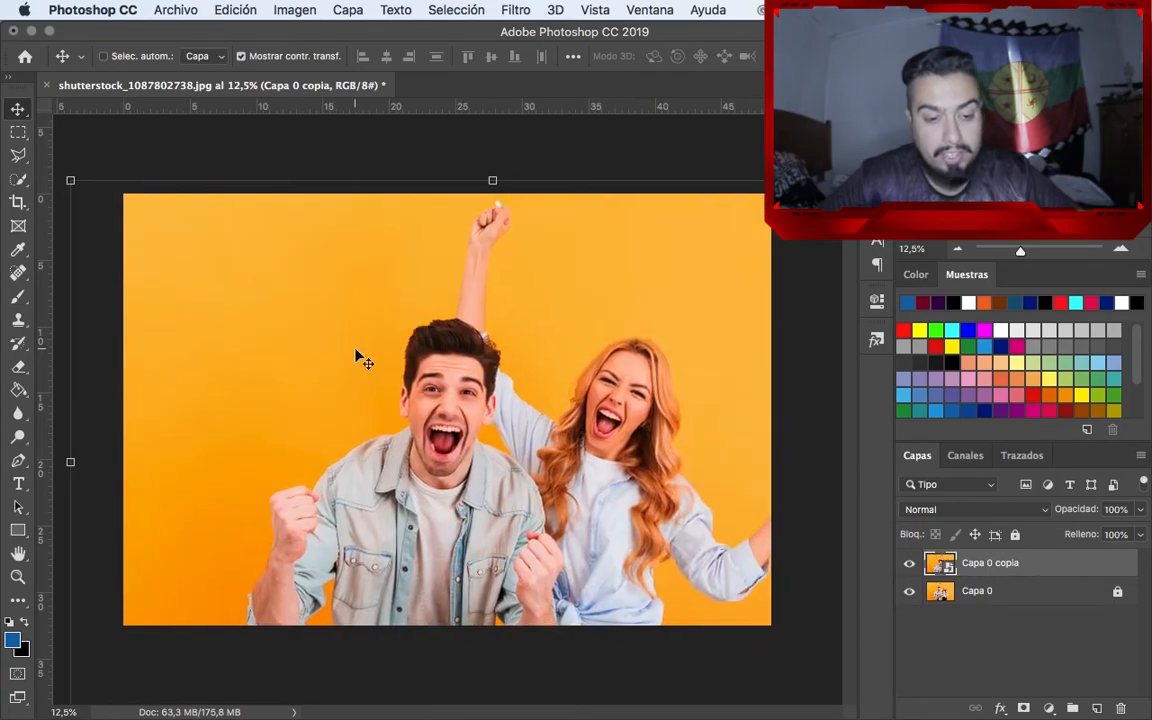
left_click_drag(70, 180, 437, 335)
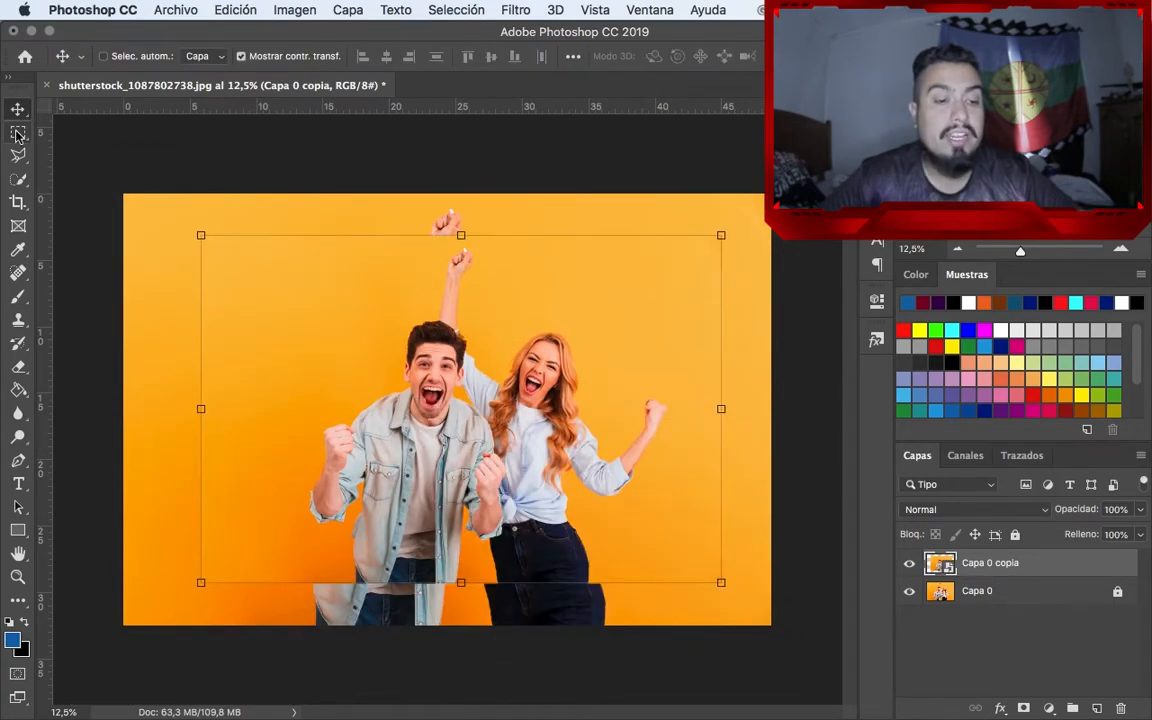
Try rectangular marquee selections around the couple, and deselect
left_click(18, 133)
left_click_drag(262, 288, 592, 483)
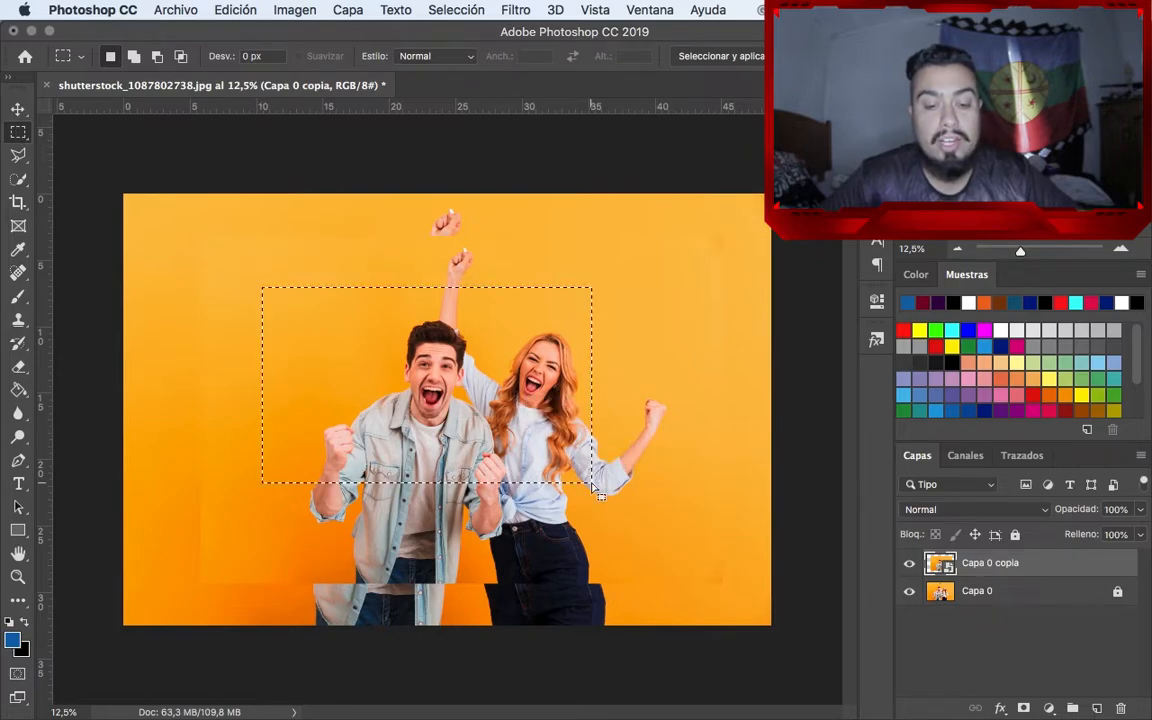
left_click_drag(229, 503, 652, 198)
key("super+d")
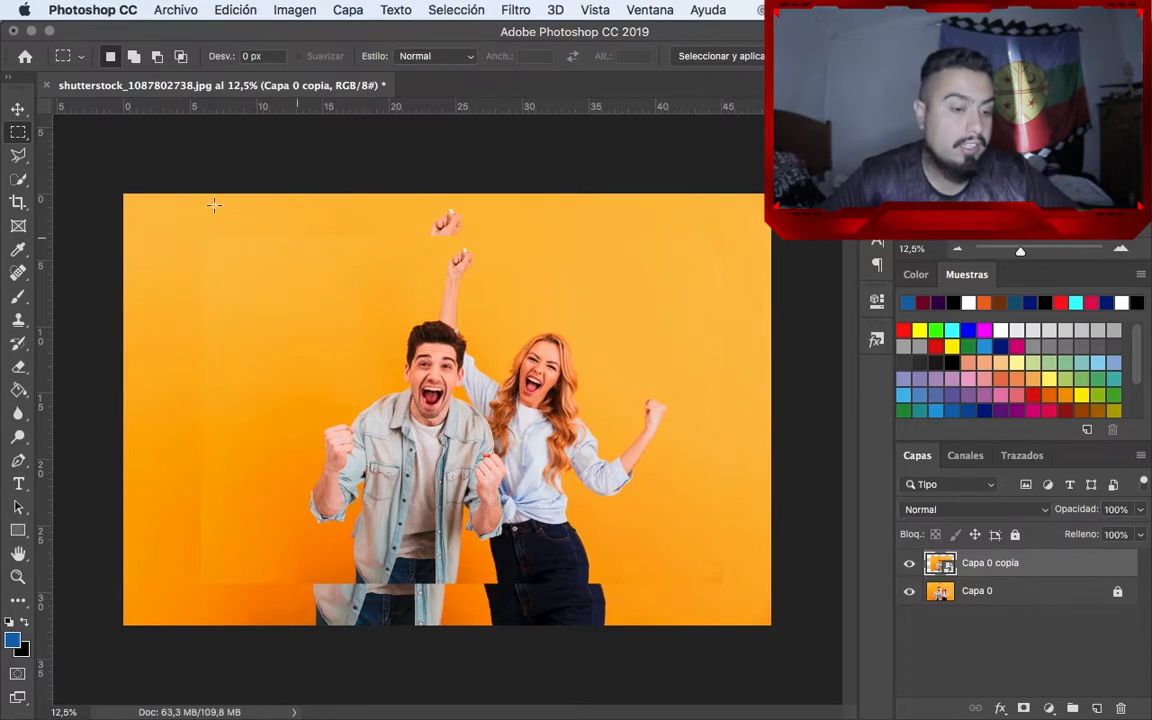
Try a four-sided Polygonal Lasso selection across the couple and the orange background, and deselect
left_click(18, 155)
left_click(214, 250)
left_click(650, 390)
left_click(350, 530)
left_click(137, 407)
left_click(217, 252)
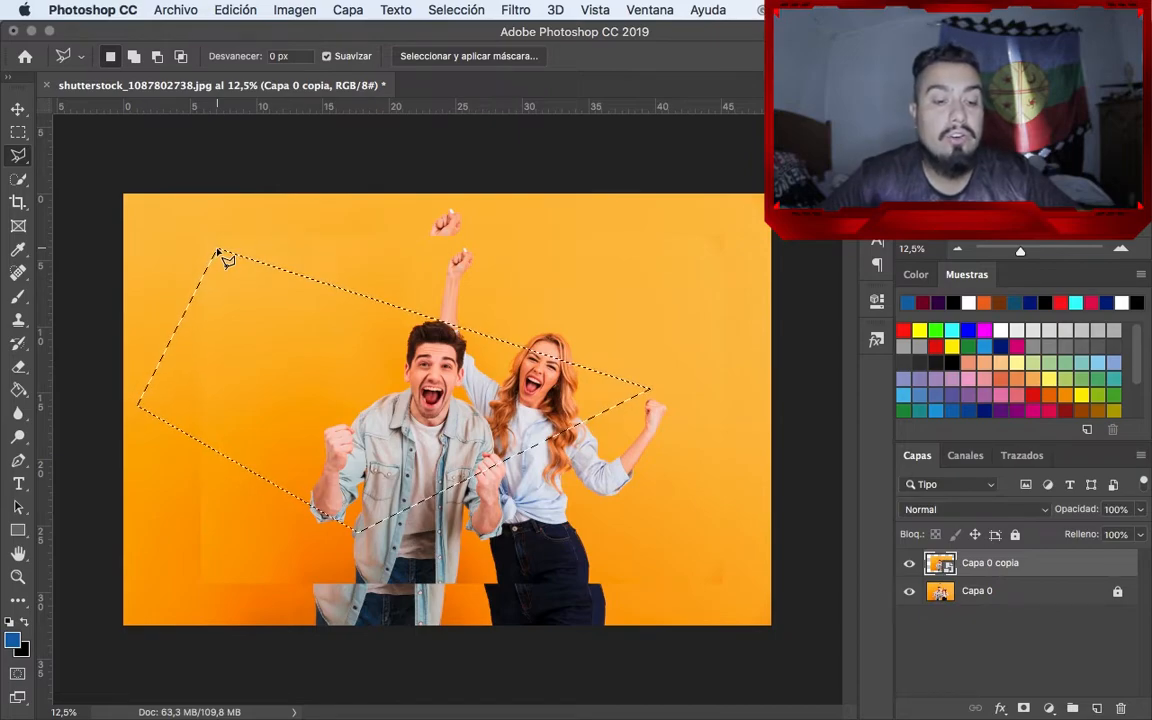
key("super+d")
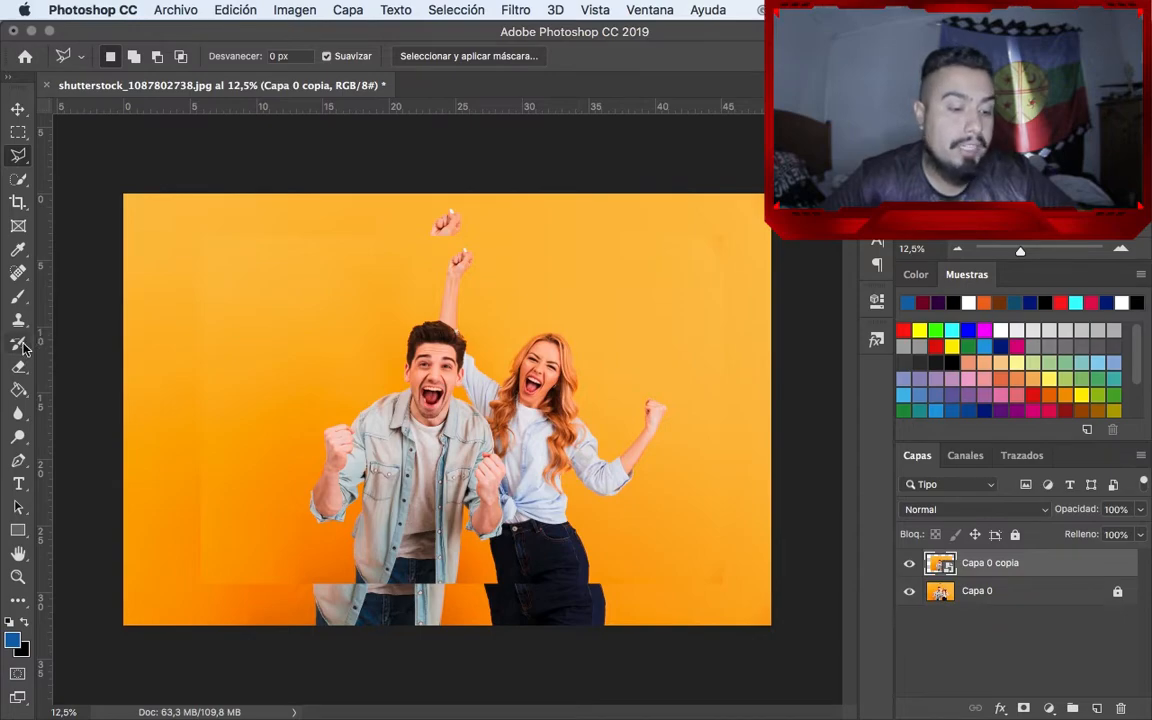
Try filling the orange background of Capa 0 copia with blue using the Paint Bucket, and undo the fill
key("g")
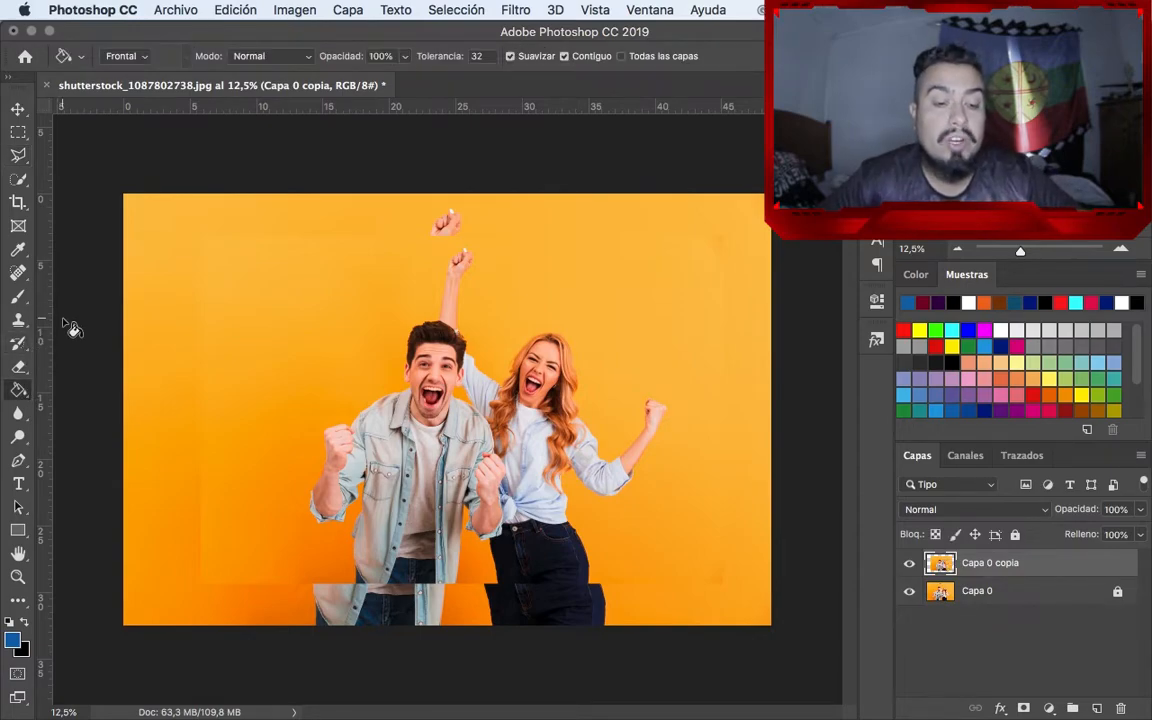
left_click(278, 292)
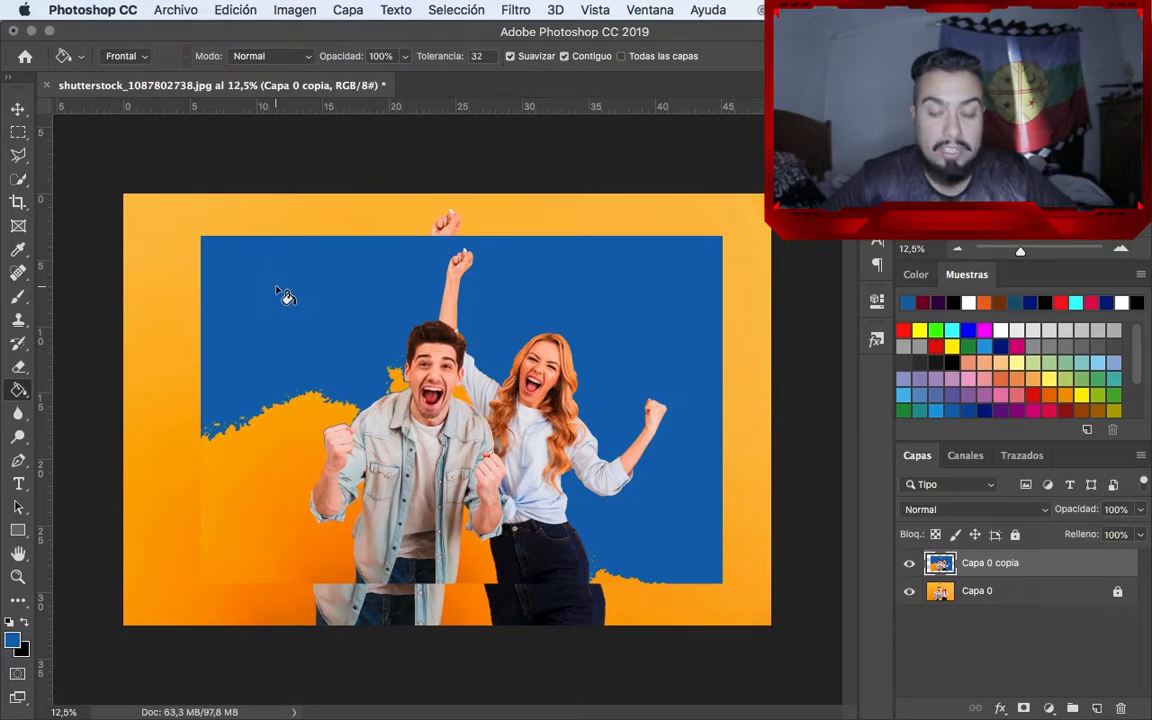
key("super+z")
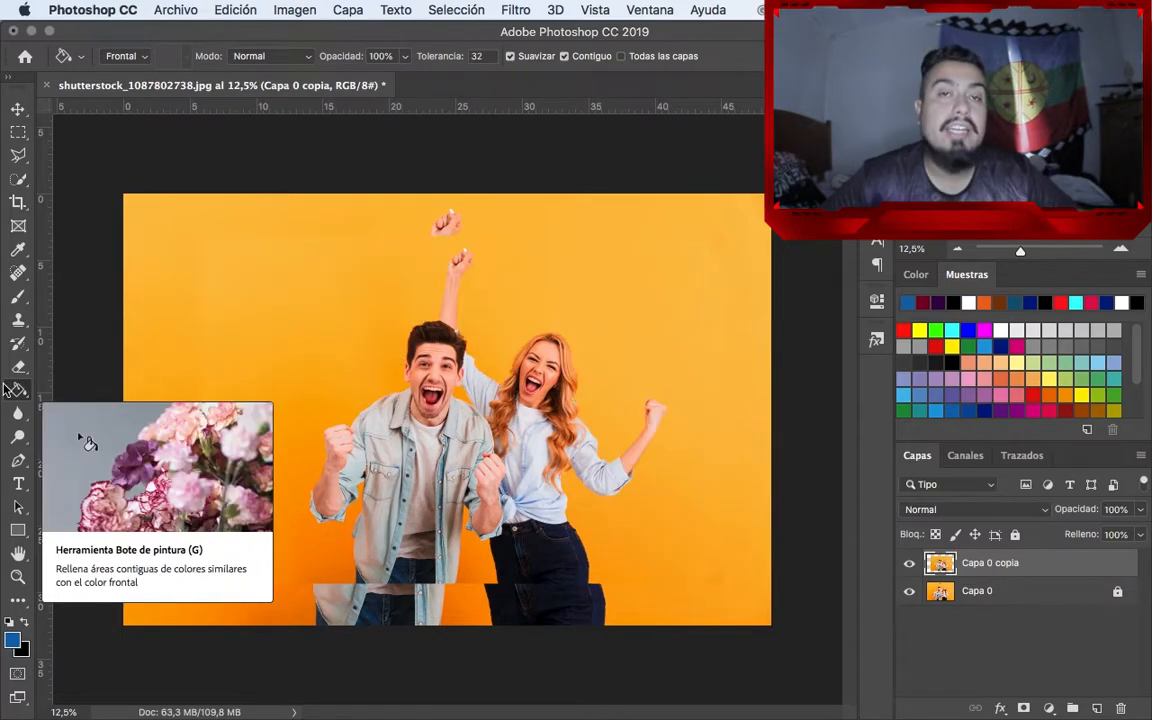
left_click(19, 418)
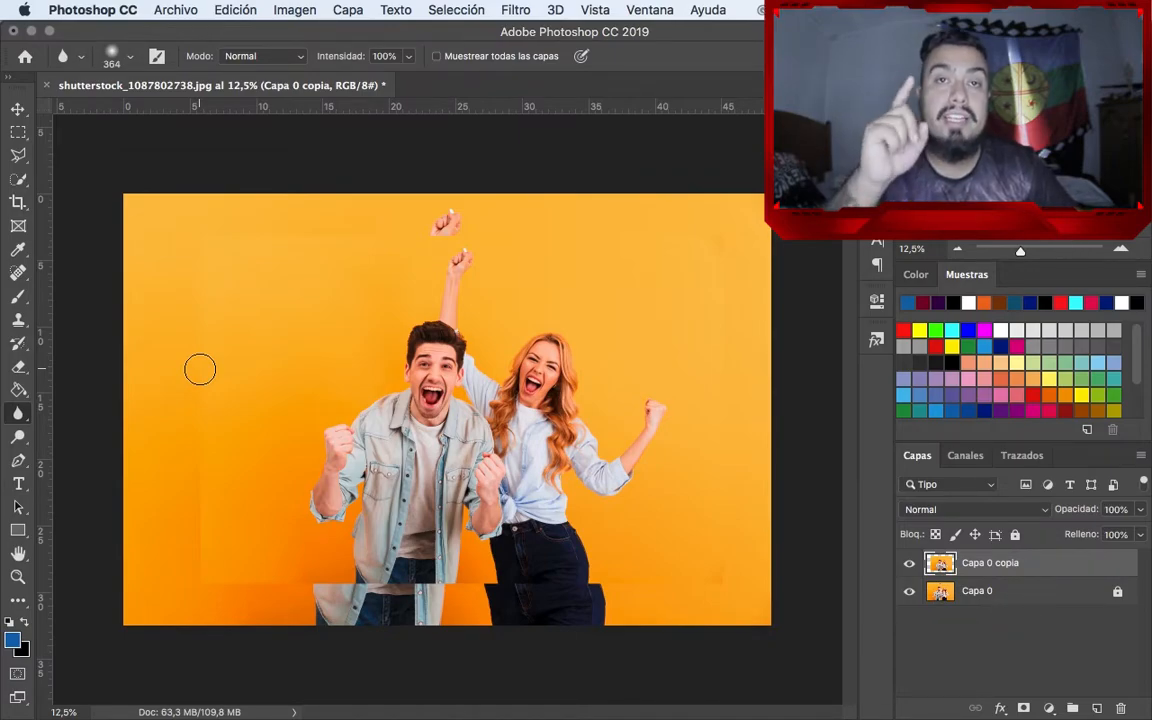
key("v")
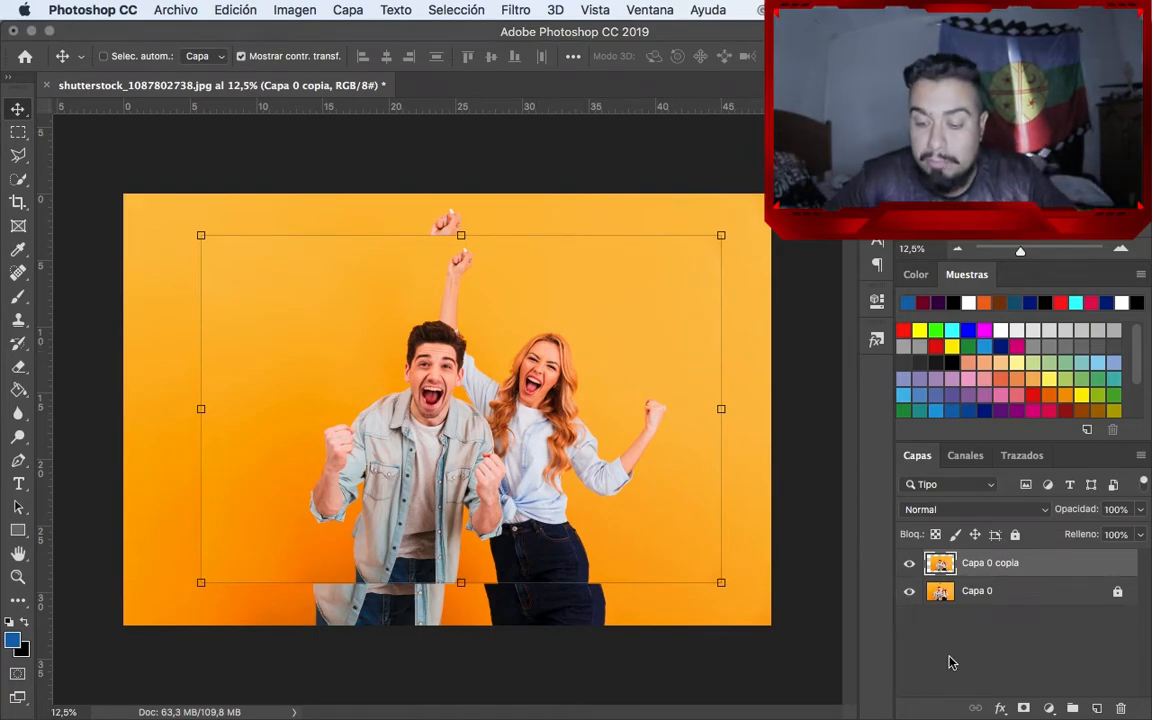
left_click(1000, 709)
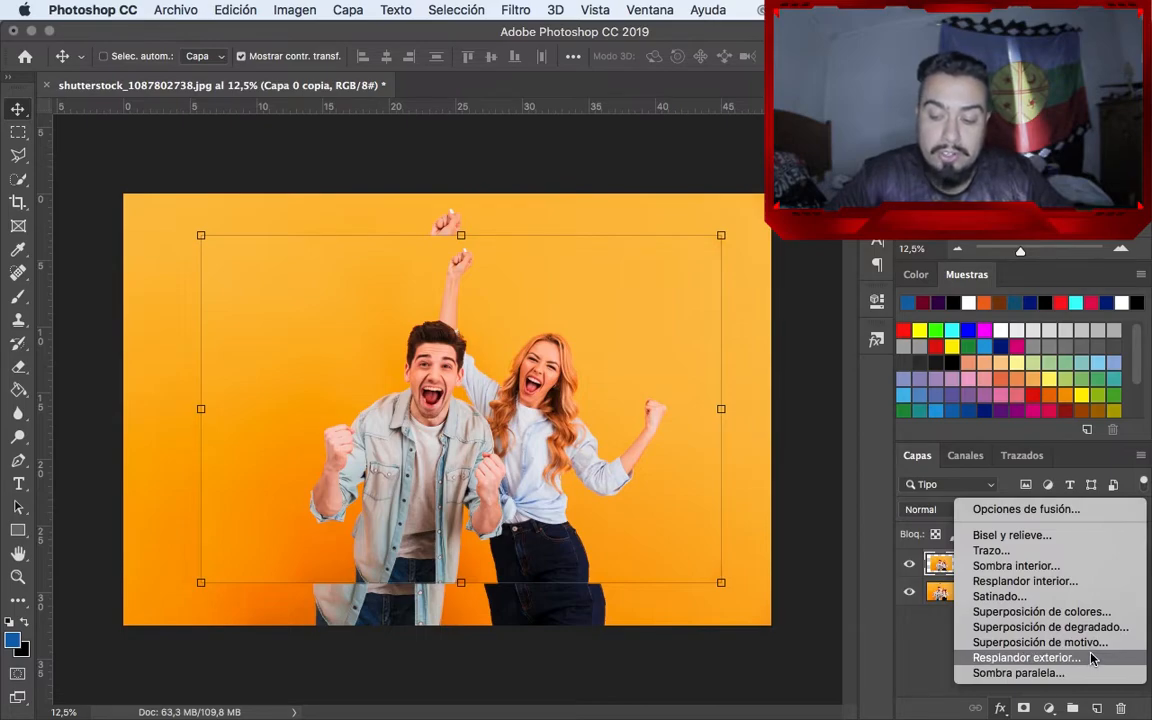
left_click(928, 635)
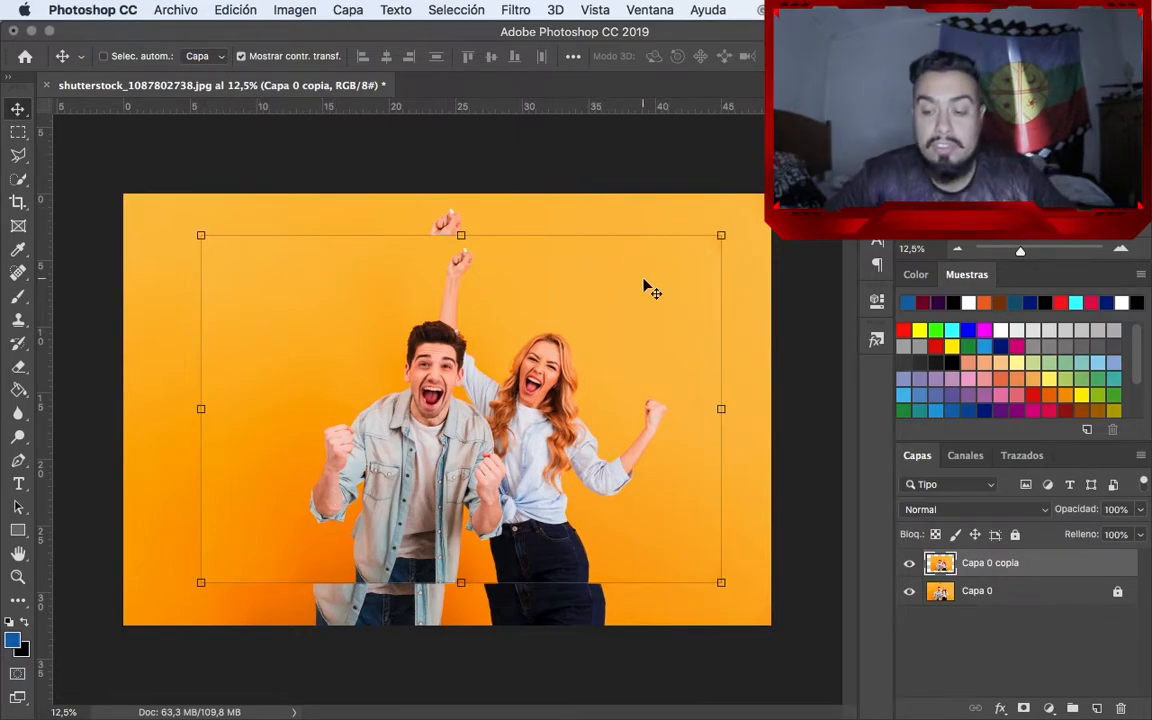
Add a drop shadow to Capa 0 copia and set its color to black (000000)
left_click(1001, 708)
left_click(1005, 666)
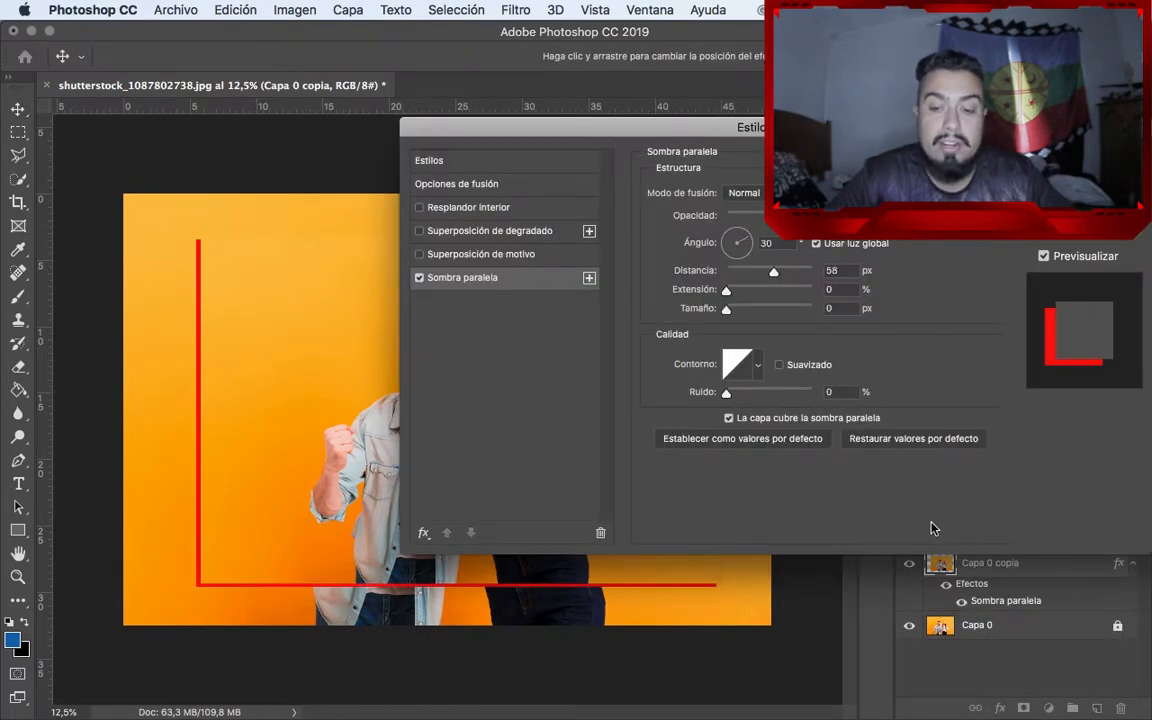
left_click(800, 193)
left_click(663, 490)
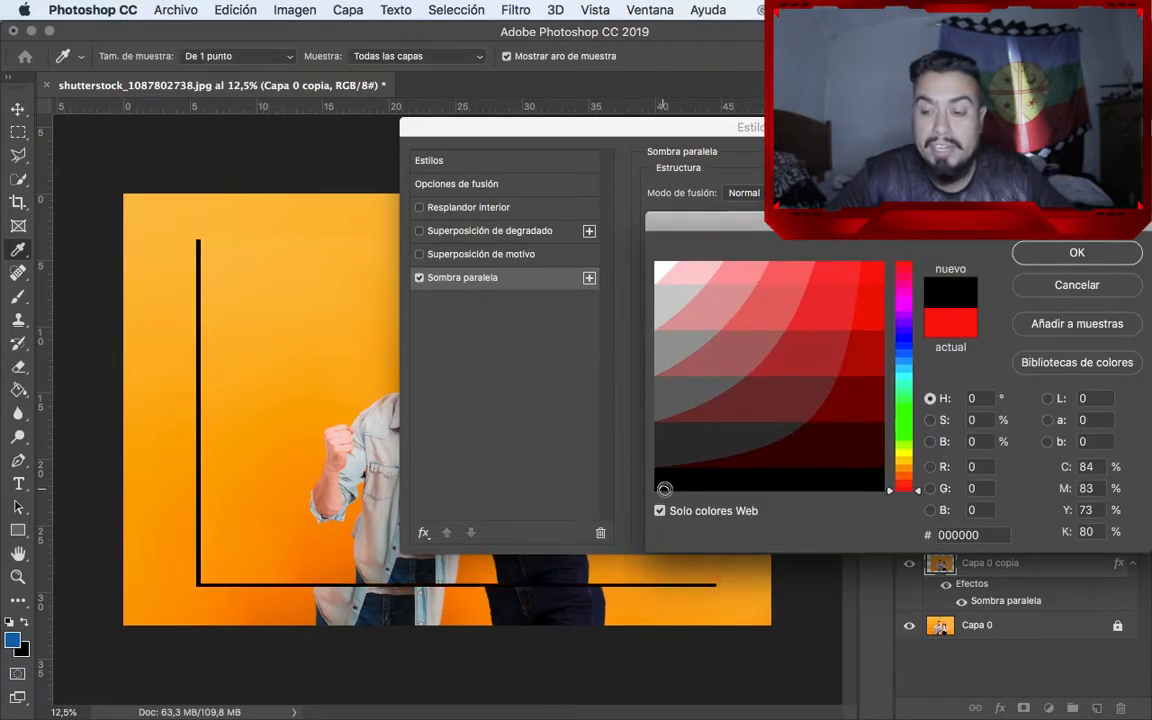
left_click(1046, 252)
Set the photo copy's drop shadow size to about 65 px and its angle to 120°
left_click_drag(727, 309, 754, 313)
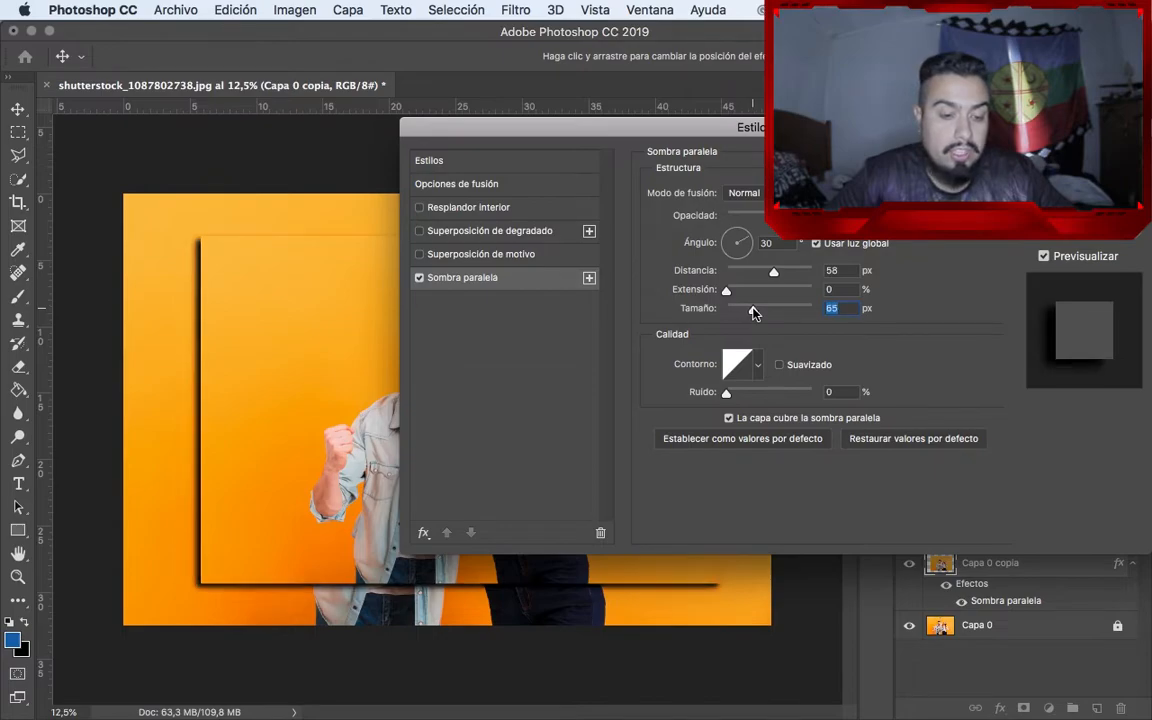
left_click(731, 240)
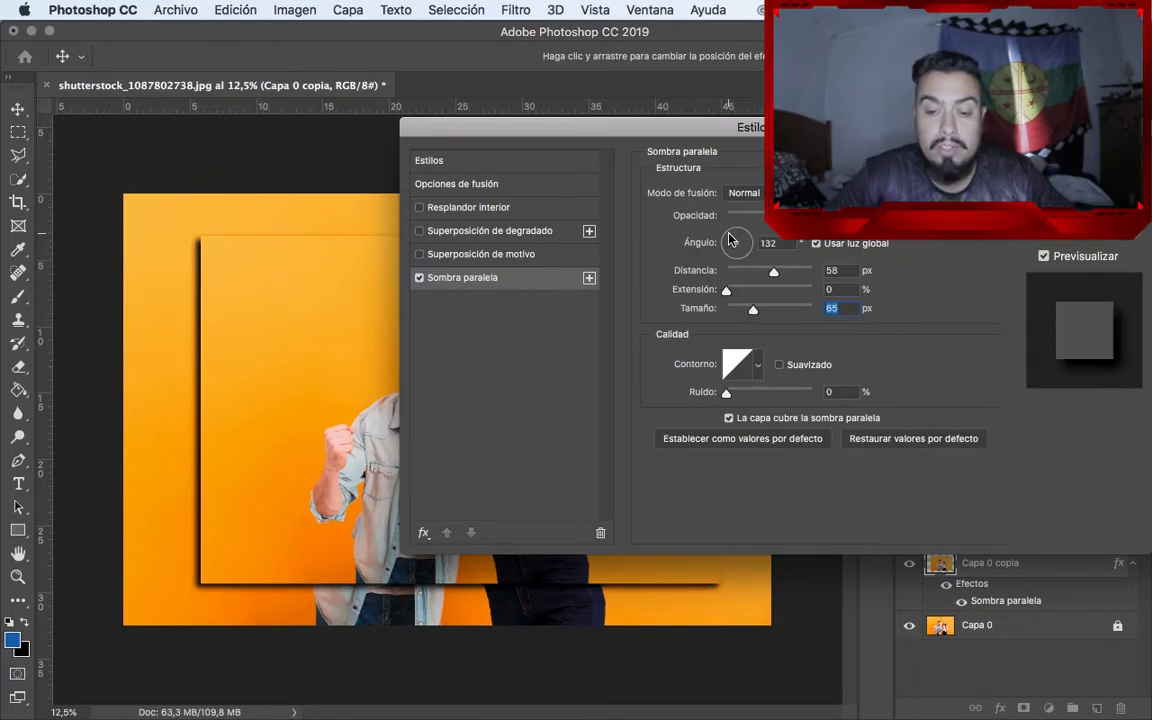
left_click_drag(779, 243, 752, 242)
type("120")
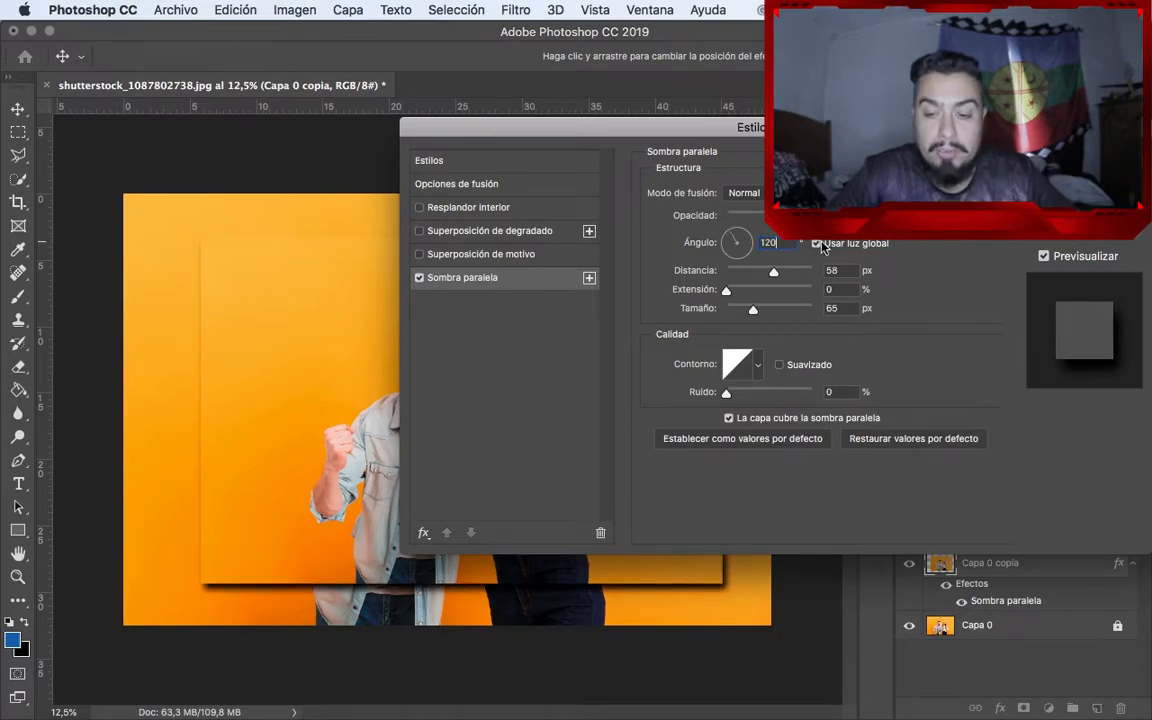
Increase the photo copy's drop shadow distance to 89 px and size to 133 px, and lower its opacity to 66%
left_click(771, 271)
mouse_move(771, 274)
left_mouse_down()
mouse_move(797, 277)
mouse_move(788, 273)
left_mouse_up()
left_click_drag(755, 306, 777, 312)
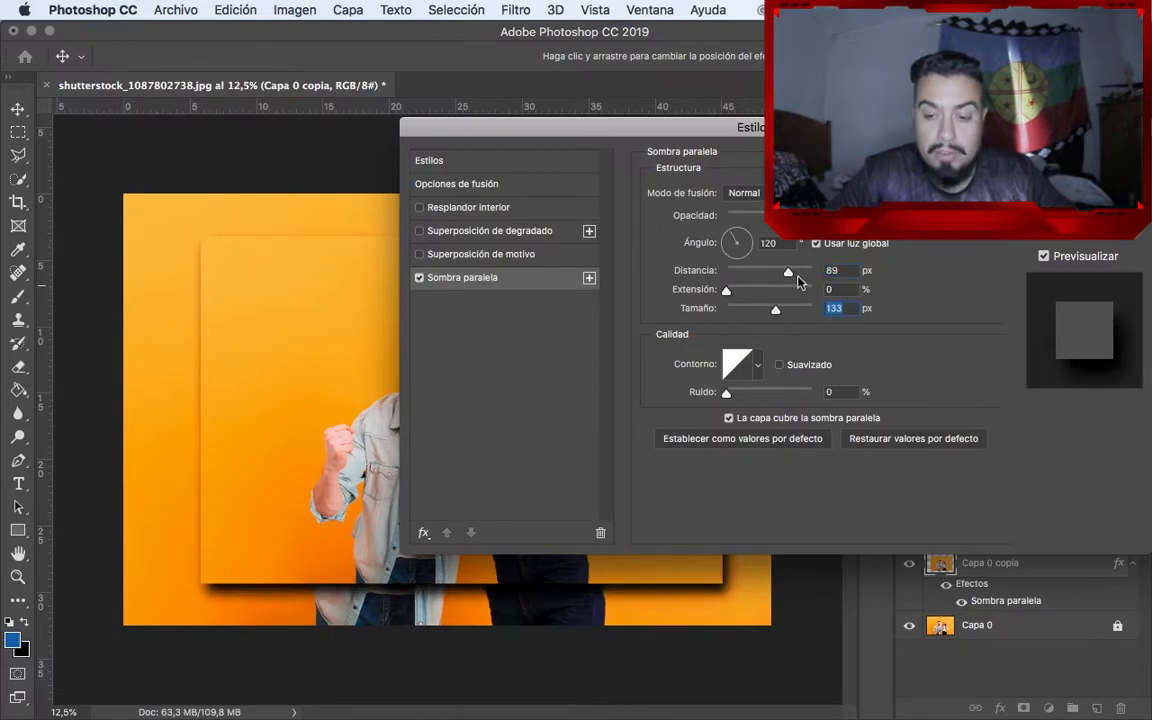
left_click_drag(811, 217, 784, 217)
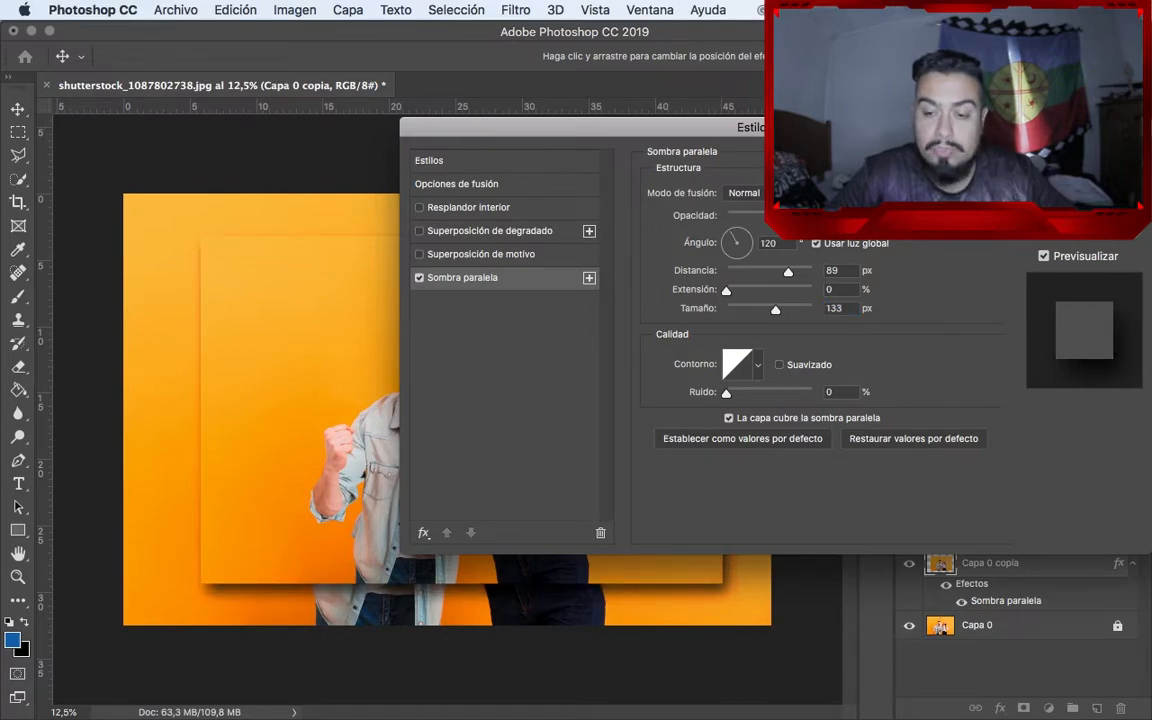
key("Return")
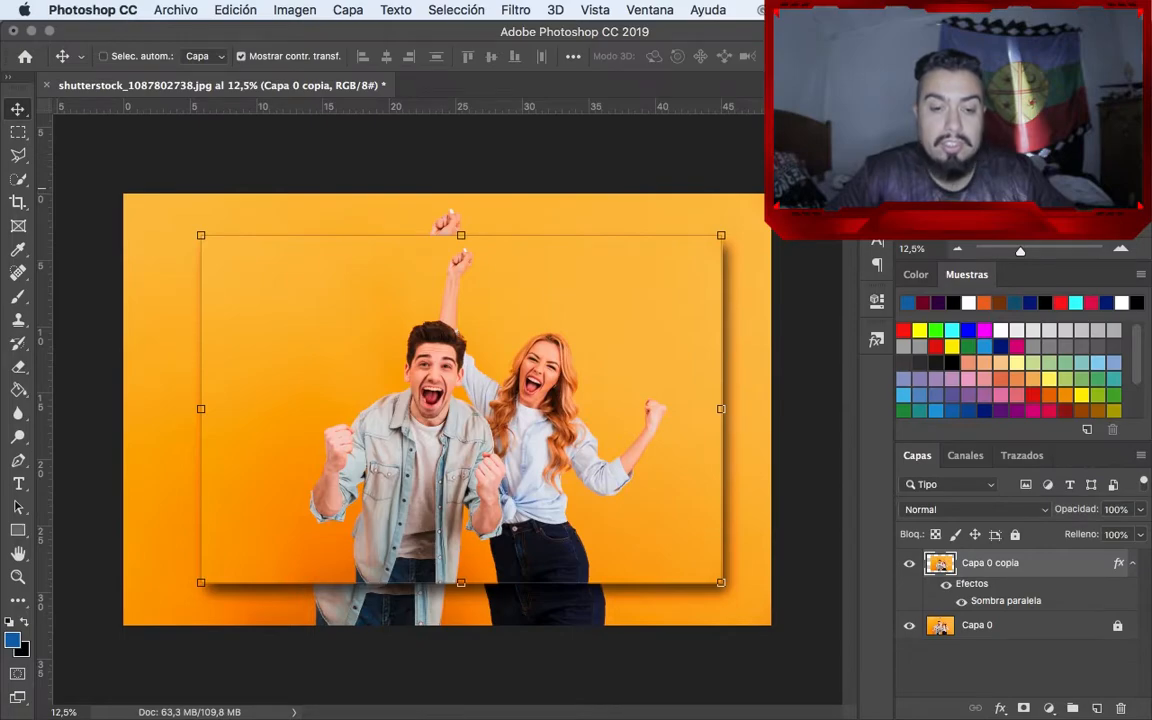
Hide the transform controls and add the text "Photoshop" in white across the upper part of the inner photo
left_click(240, 56)
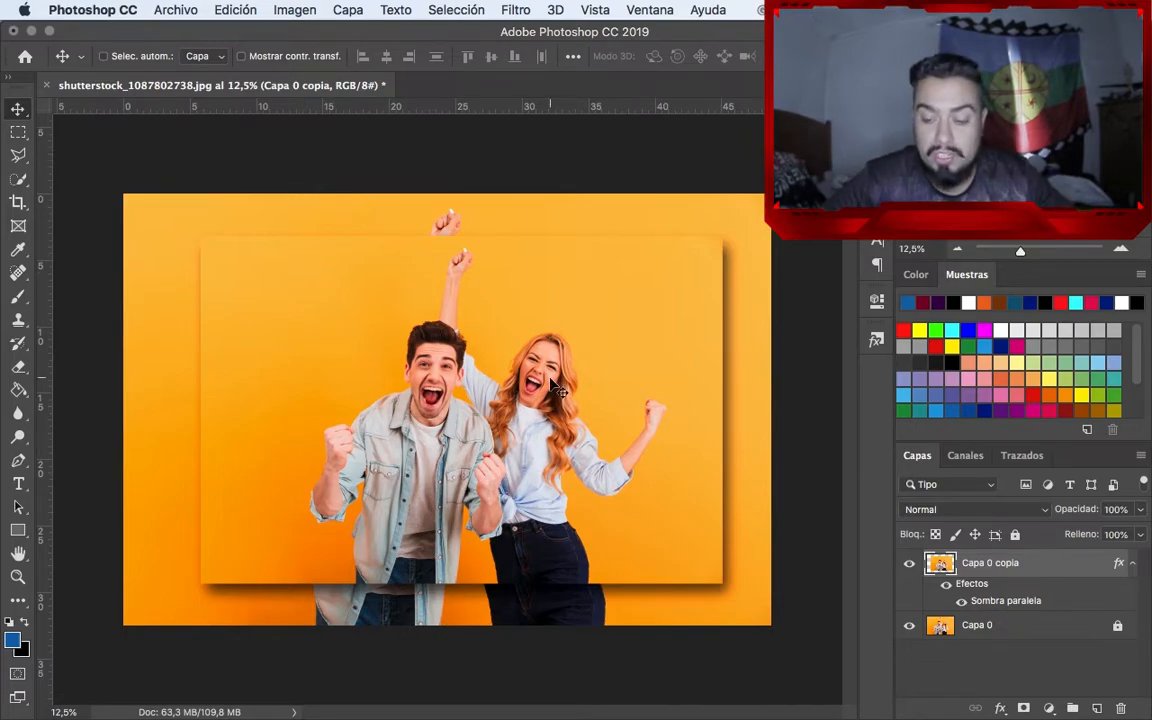
key("t")
left_click(227, 311)
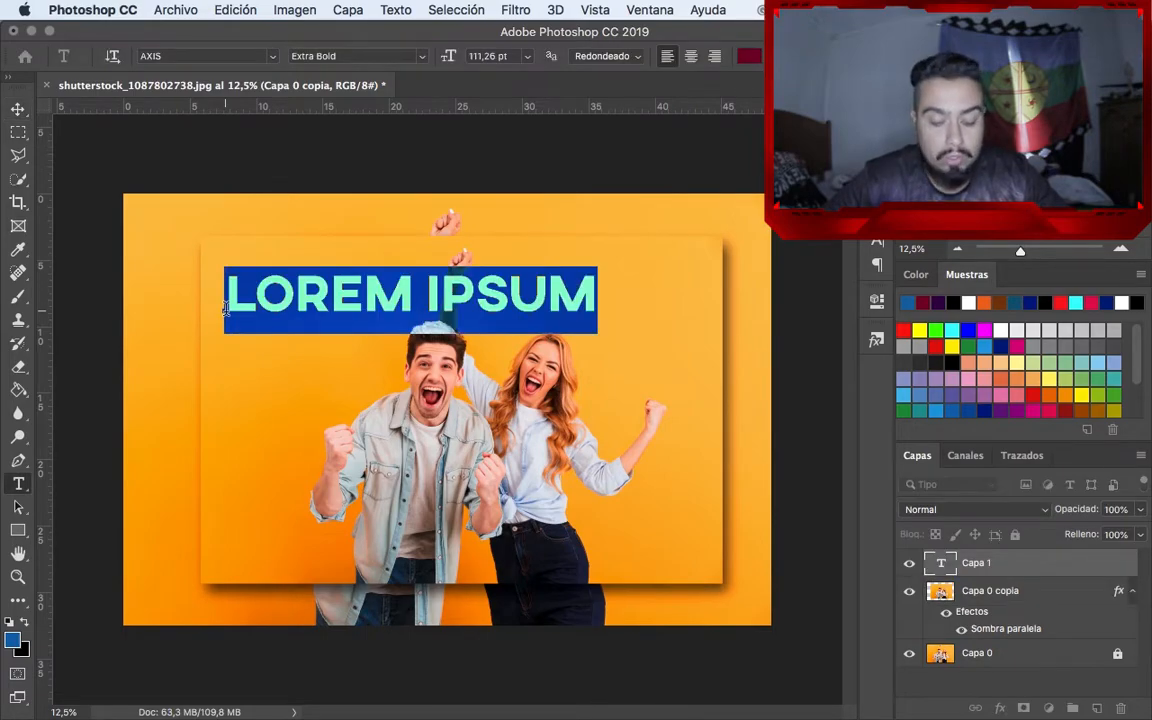
type("Photoshop")
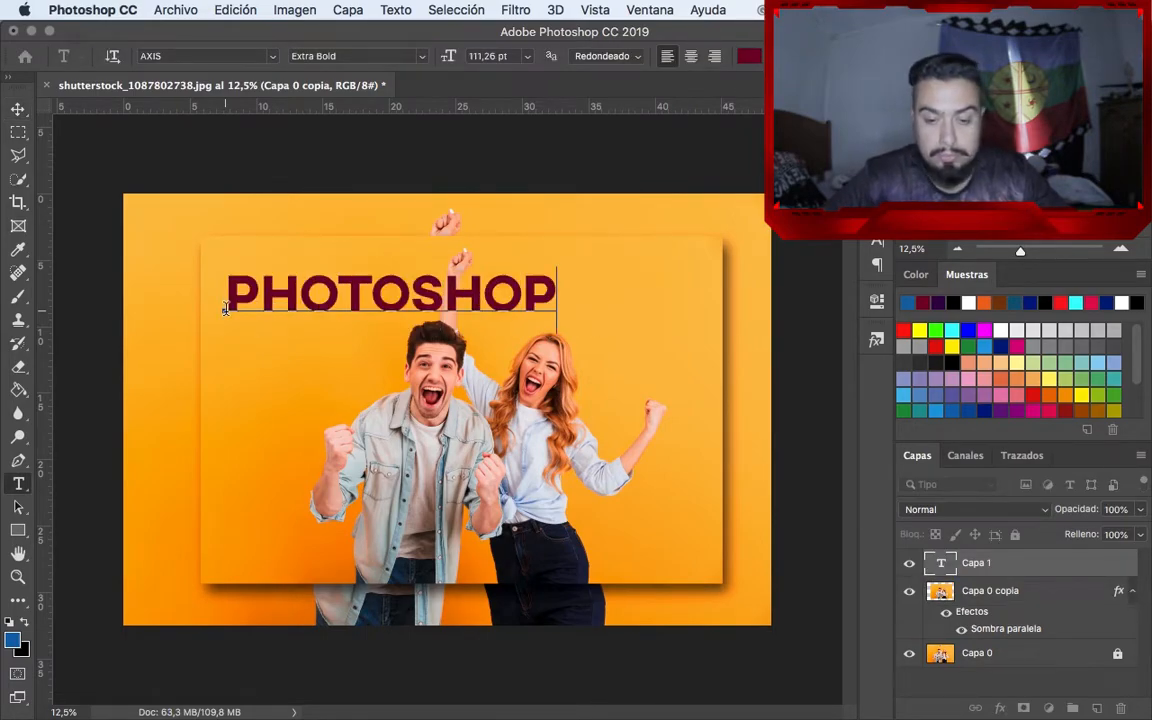
key("ctrl+Return")
Add a Bevel and Emboss effect to the Photoshop text layer, keeping the text visible beside the dialog
left_click(1002, 709)
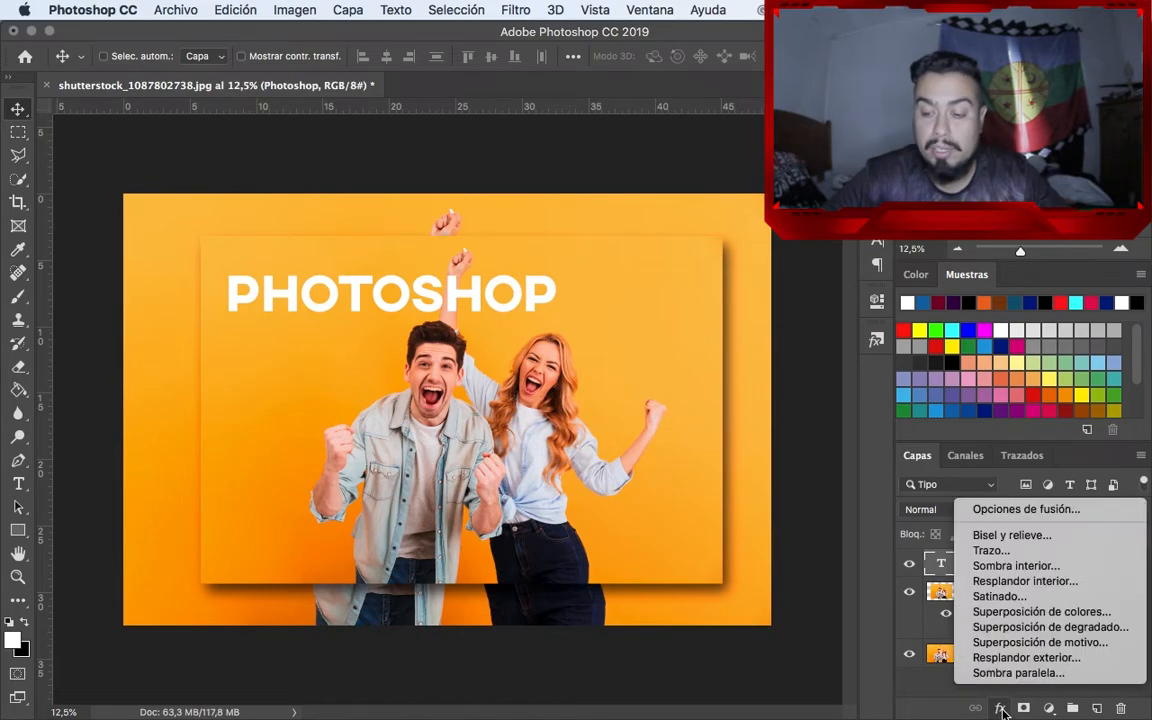
left_click(1010, 535)
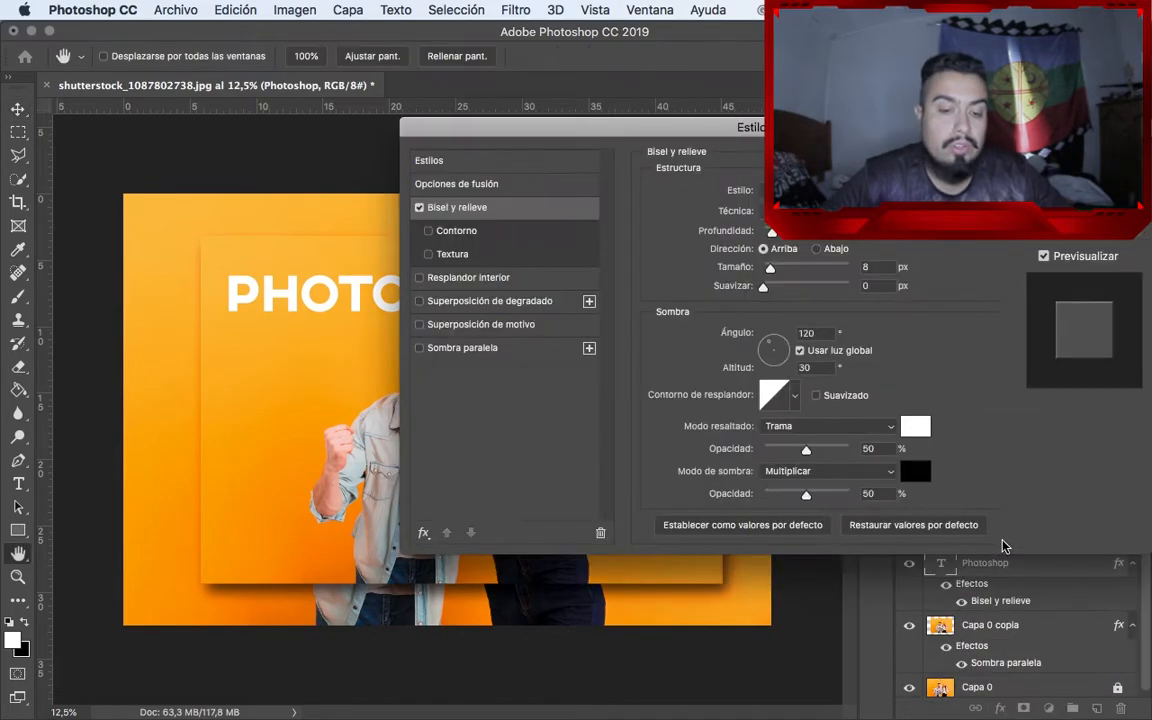
left_click_drag(617, 123, 837, 239)
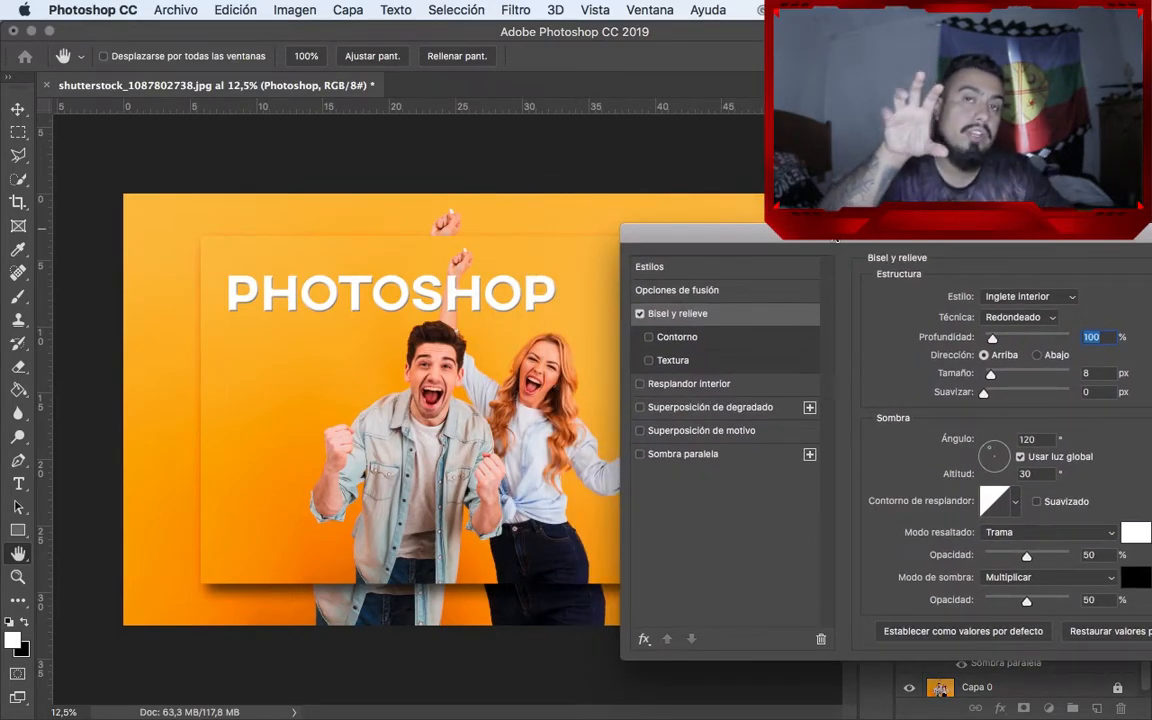
Add a drop shadow to the text with a distance of 42 px and a size of 54 px, and lower its opacity
left_click(705, 454)
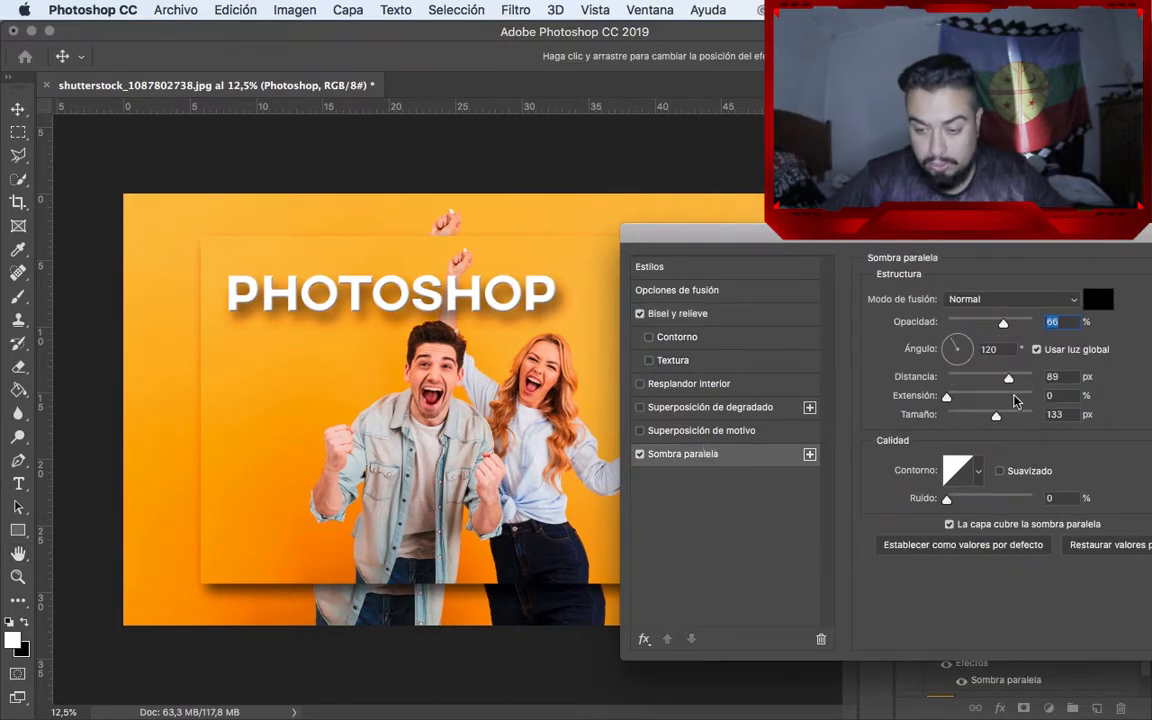
left_click_drag(1010, 378, 971, 420)
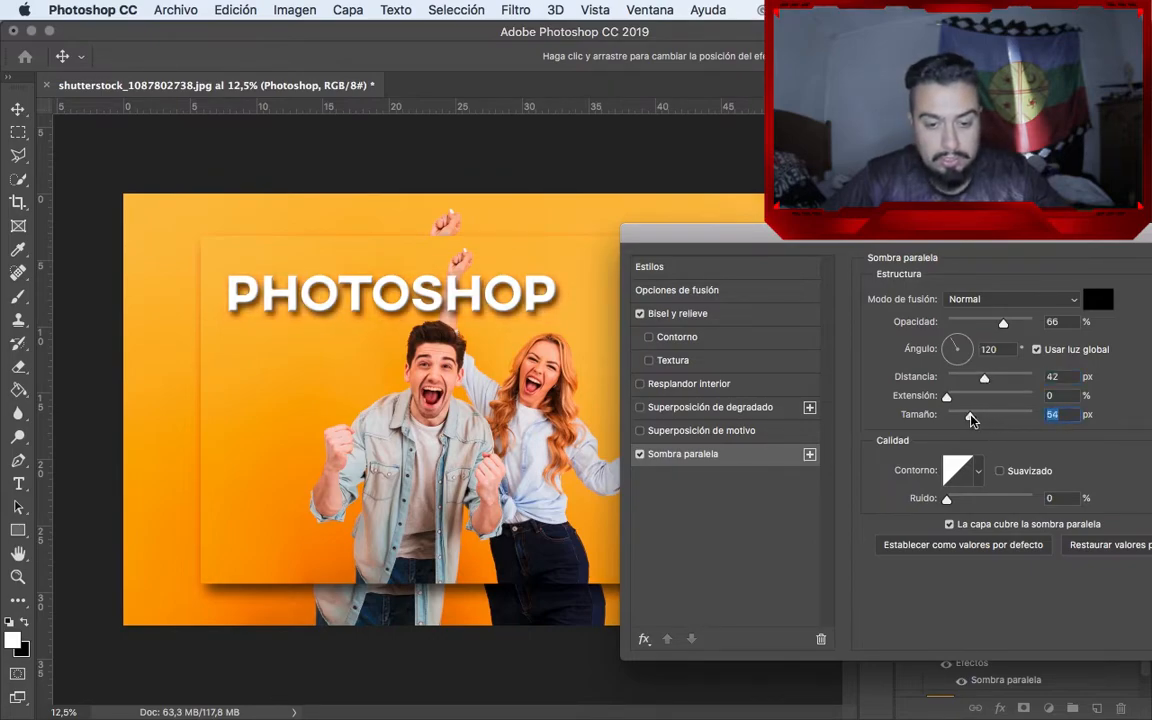
left_click_drag(1002, 323, 989, 327)
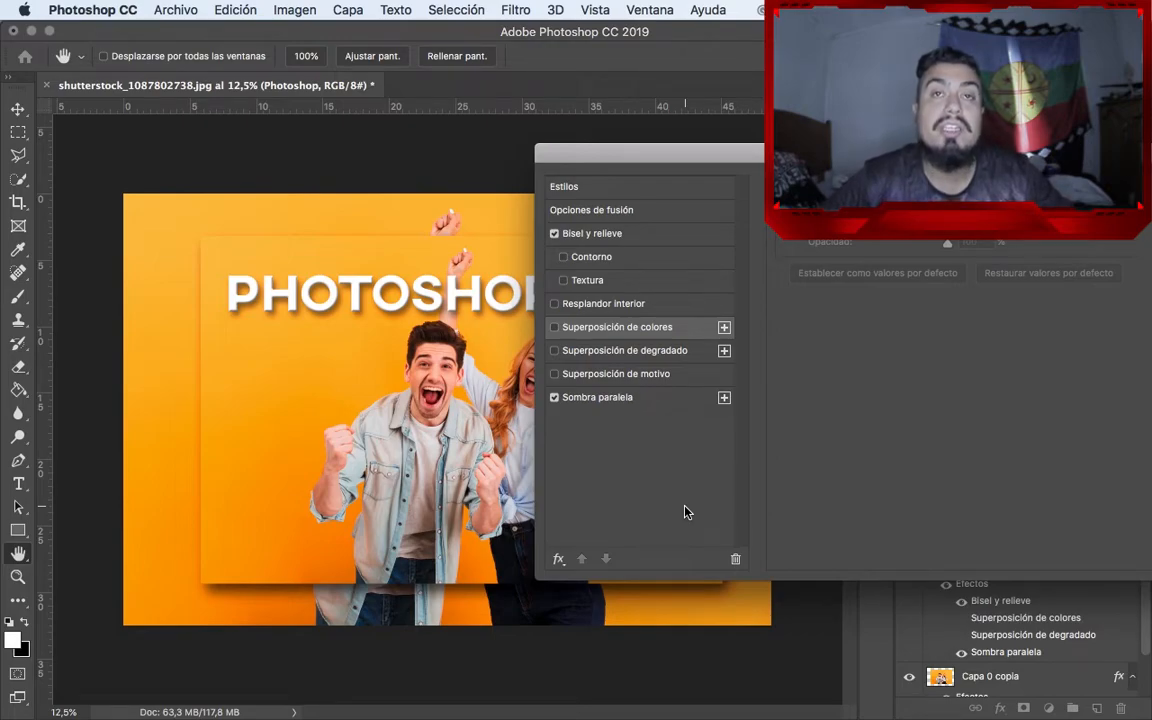
Apply a Color Overlay to the Photoshop text in red (cc3333)
left_click(555, 328)
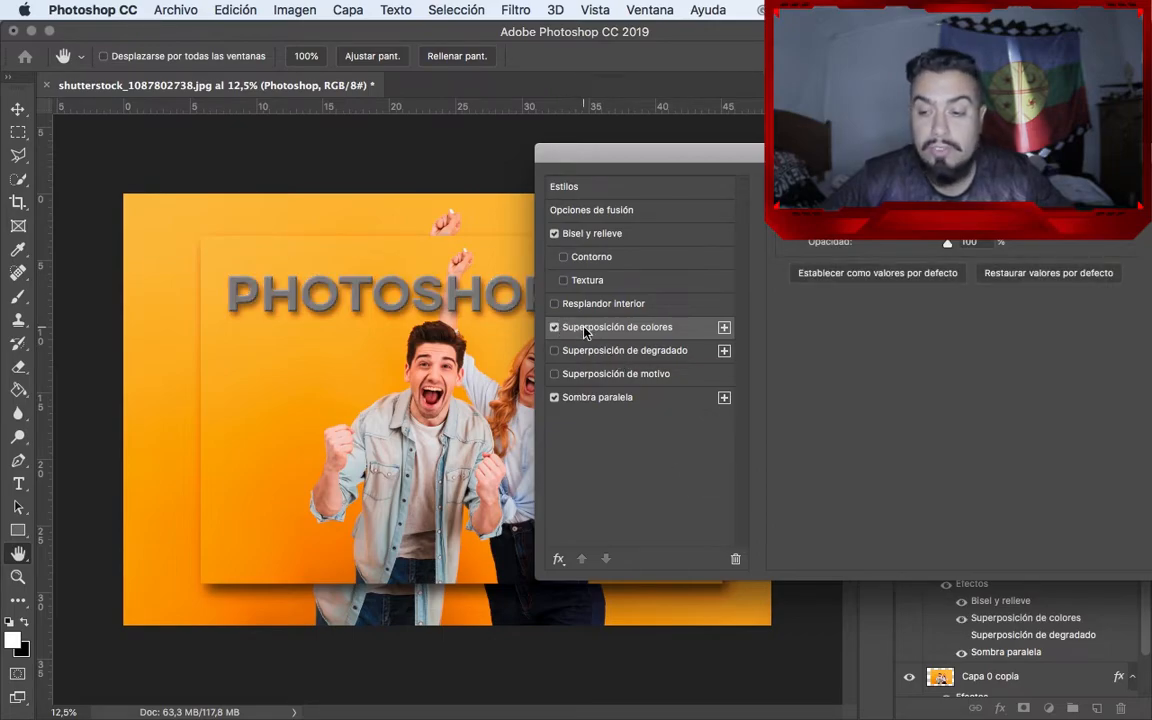
left_click(1000, 220)
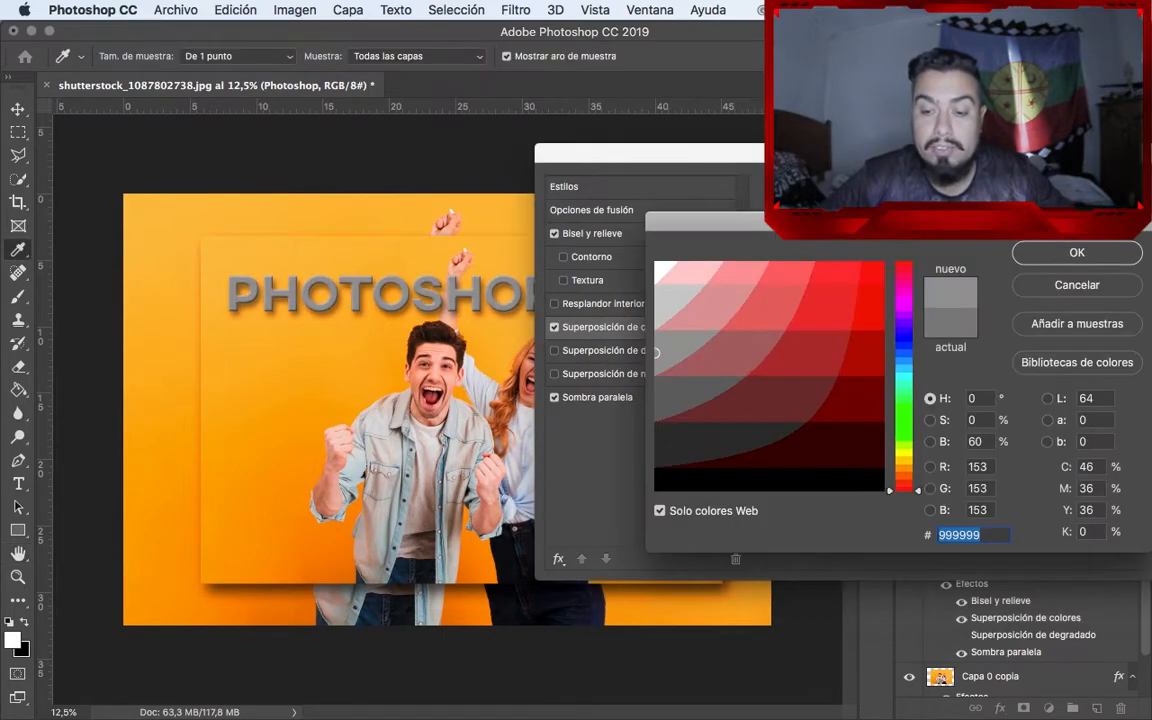
left_click(840, 304)
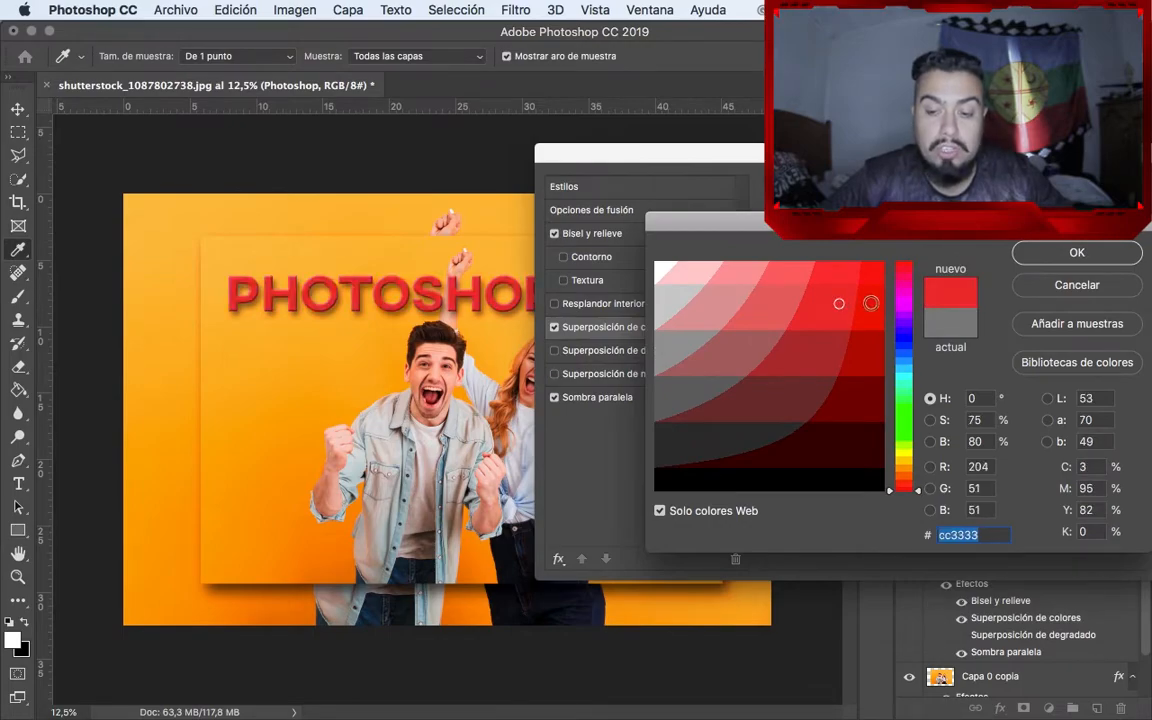
left_click(1069, 261)
left_click_drag(985, 153, 815, 152)
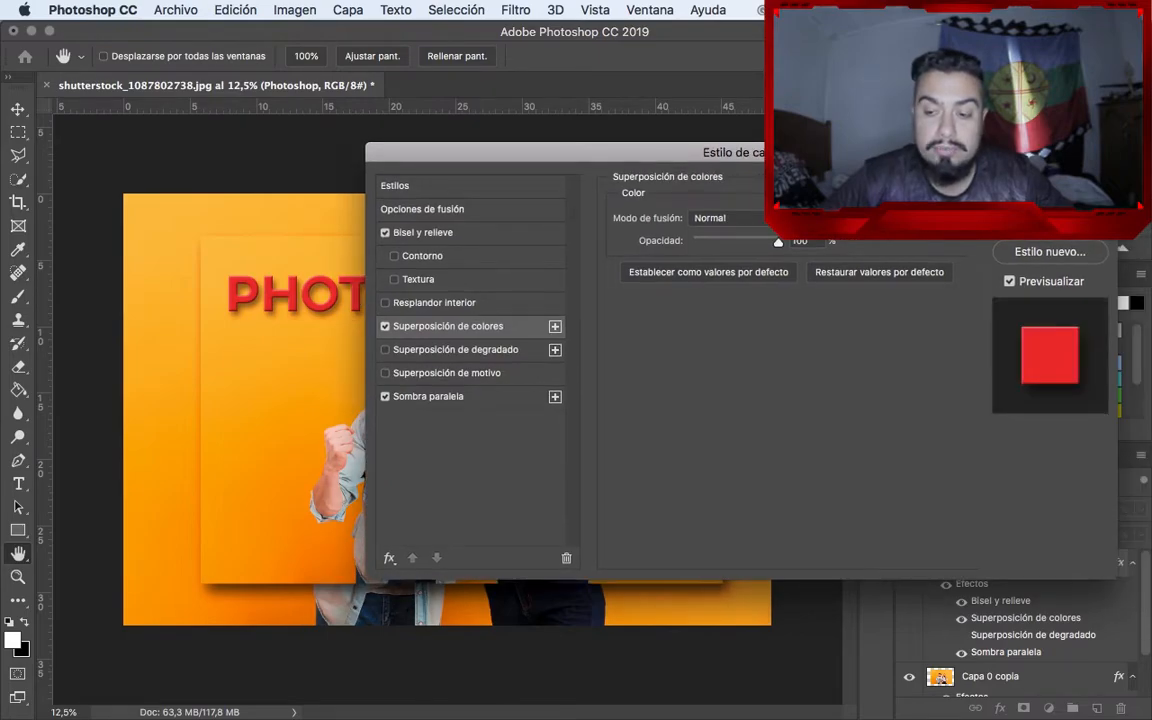
key("Return")
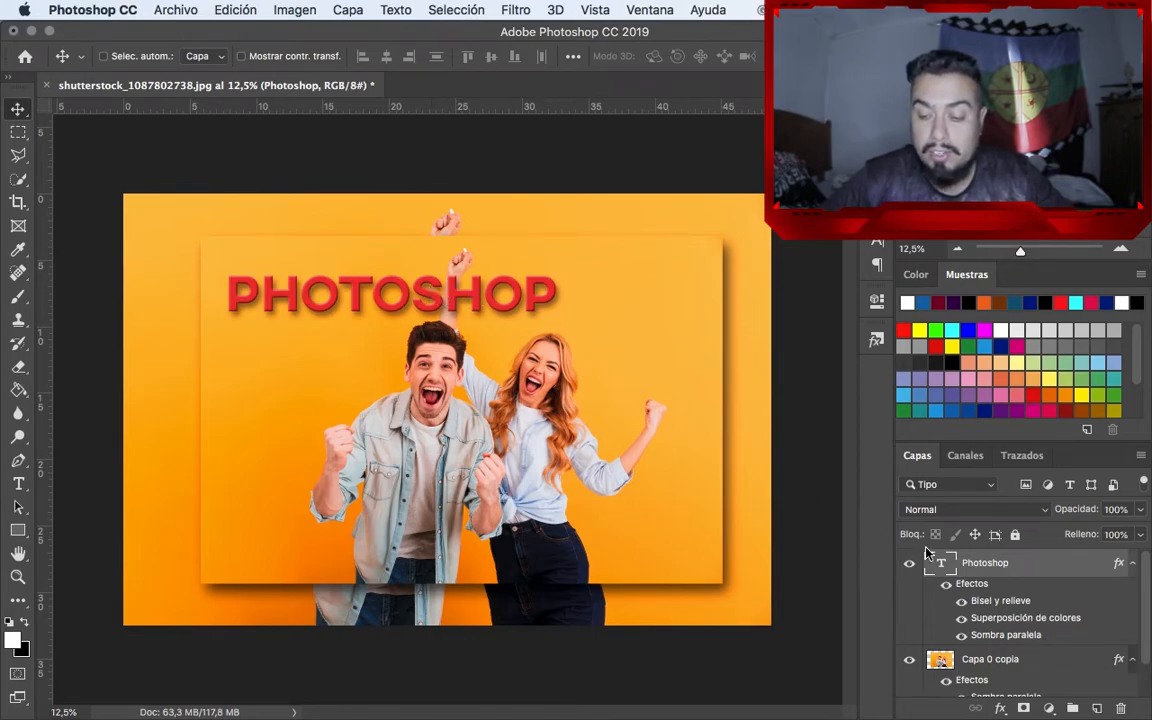
Change the text's Color Overlay to green (66cc33)
double_click(1027, 618)
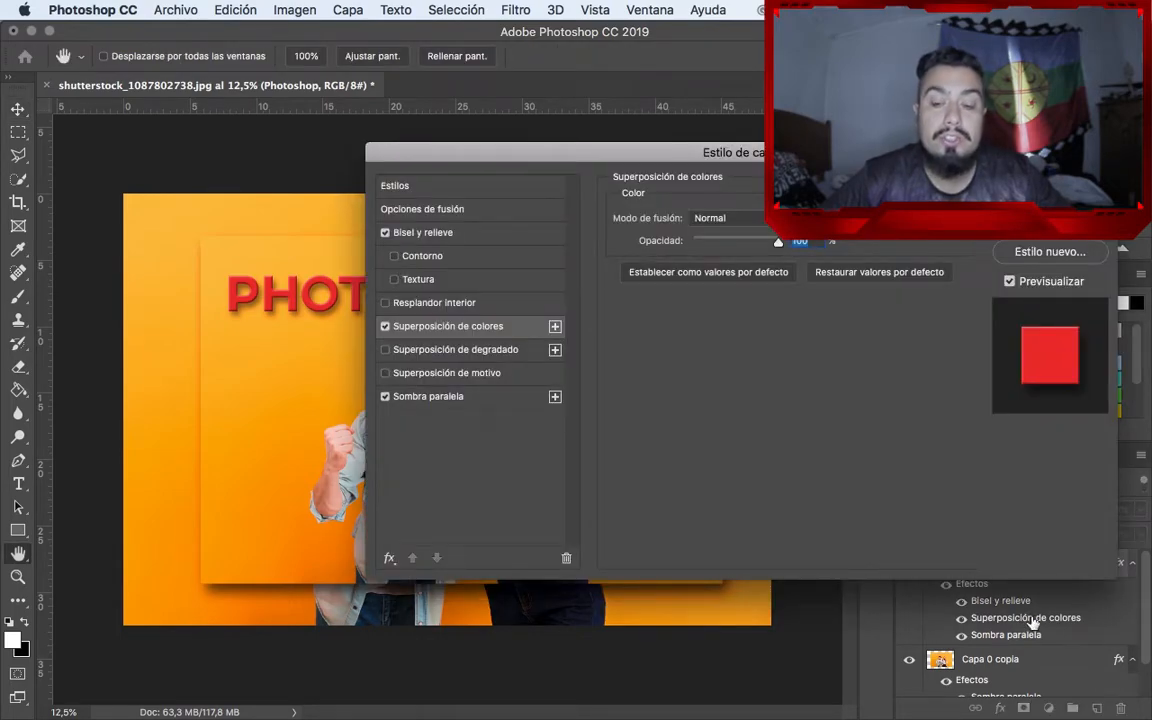
left_click(800, 218)
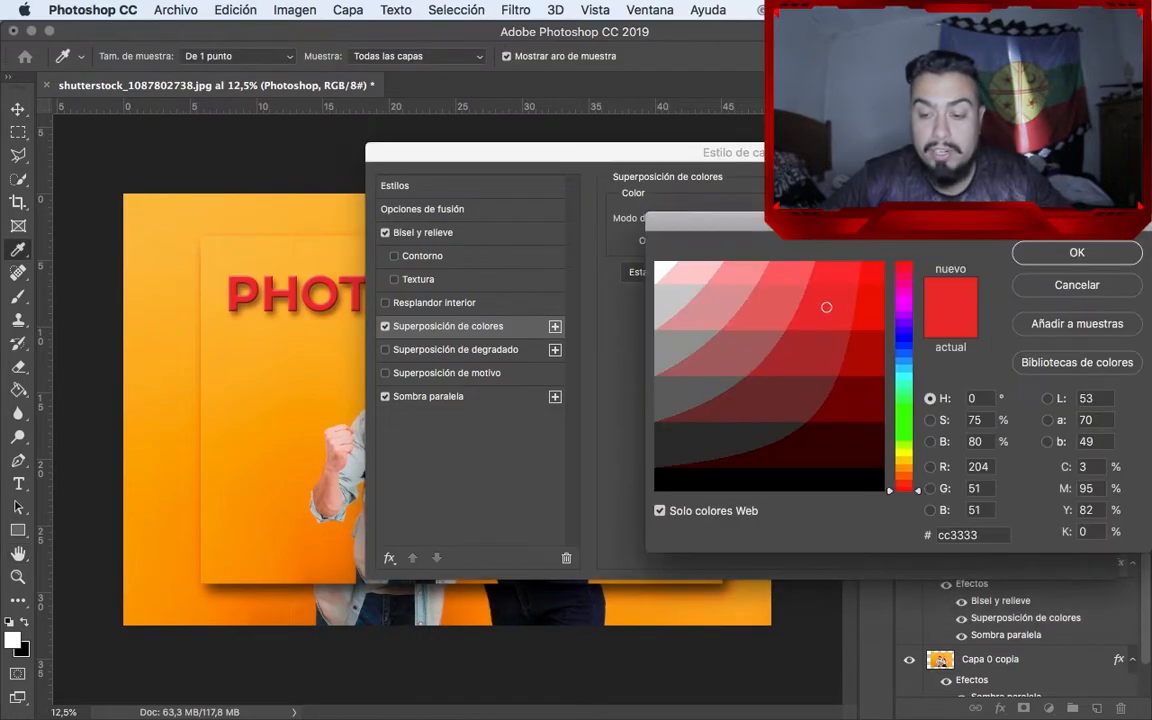
left_click(908, 429)
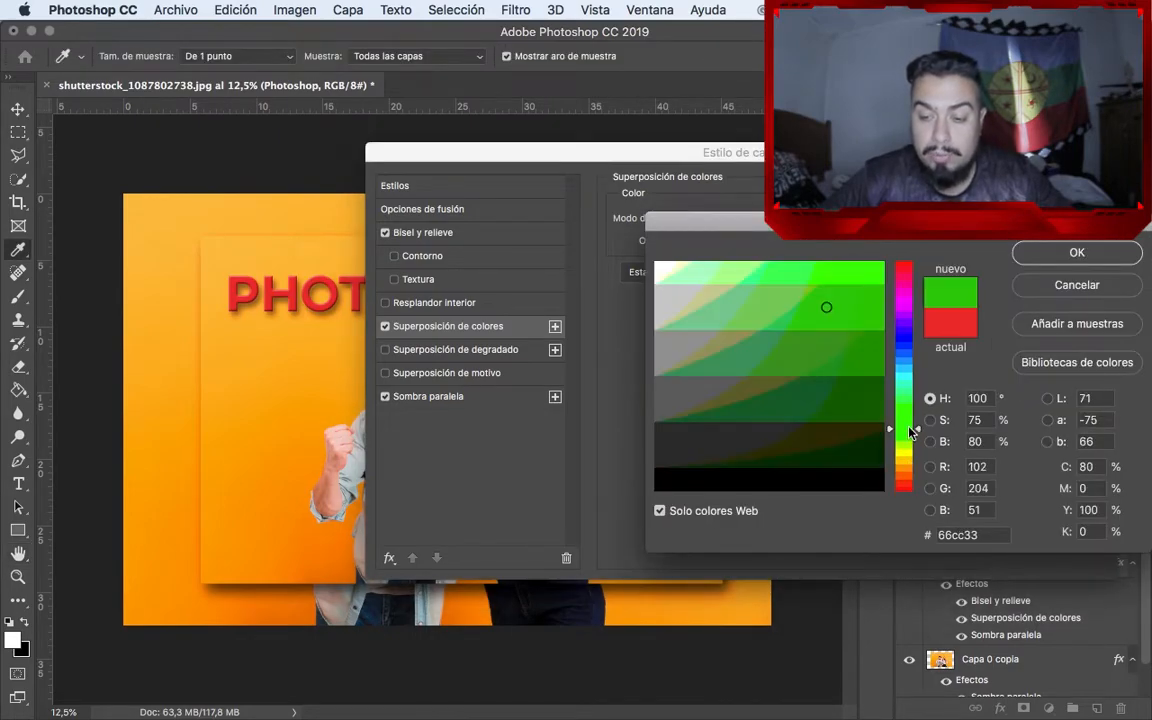
key("Return")
key("Return")
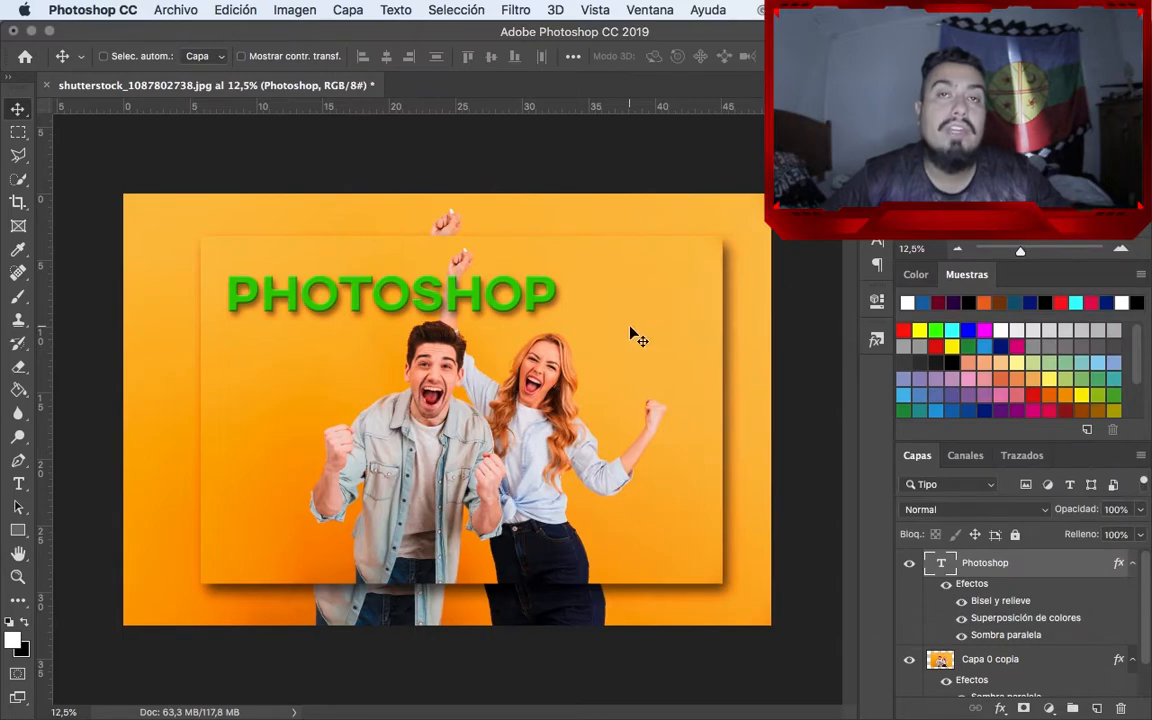
left_click(1000, 708)
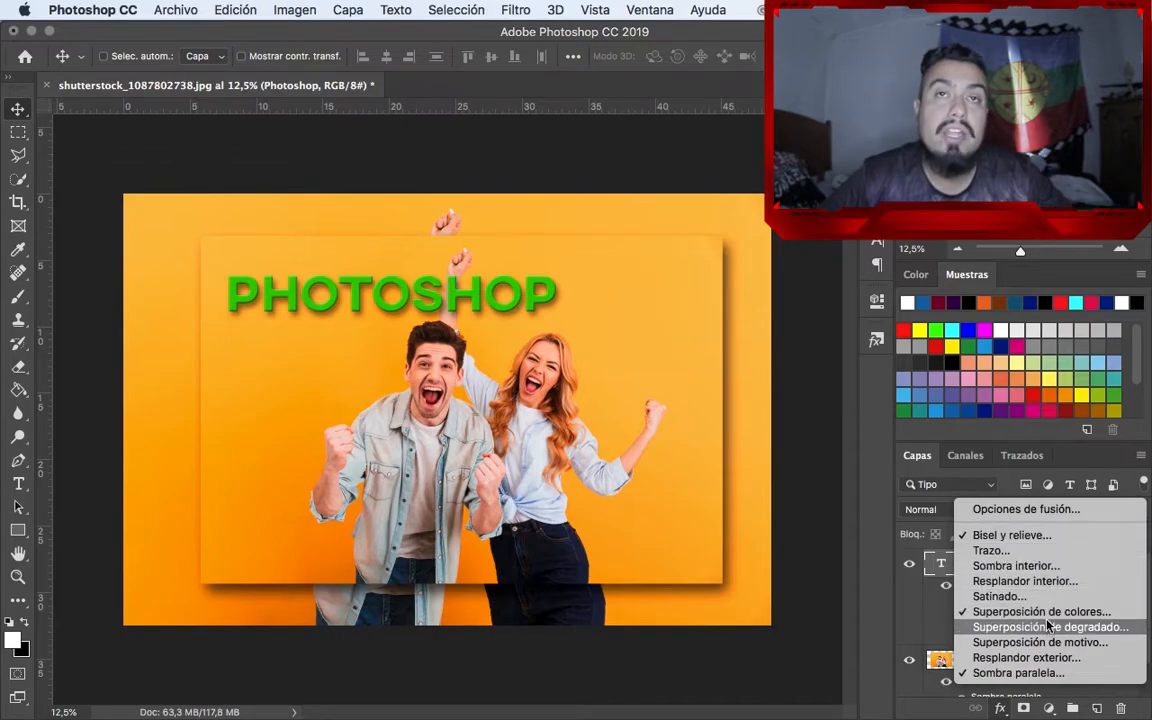
left_click(985, 675)
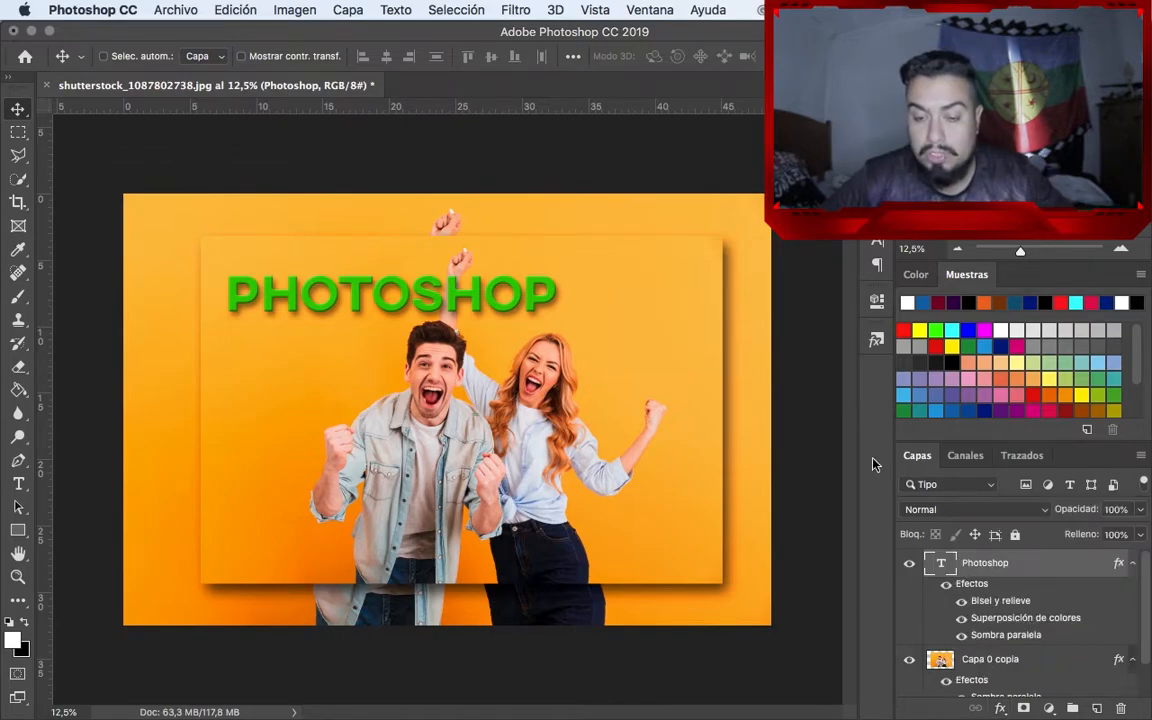
Apply a glossy silver-blue preset style from the styles library to the Photoshop text layer
left_click(877, 339)
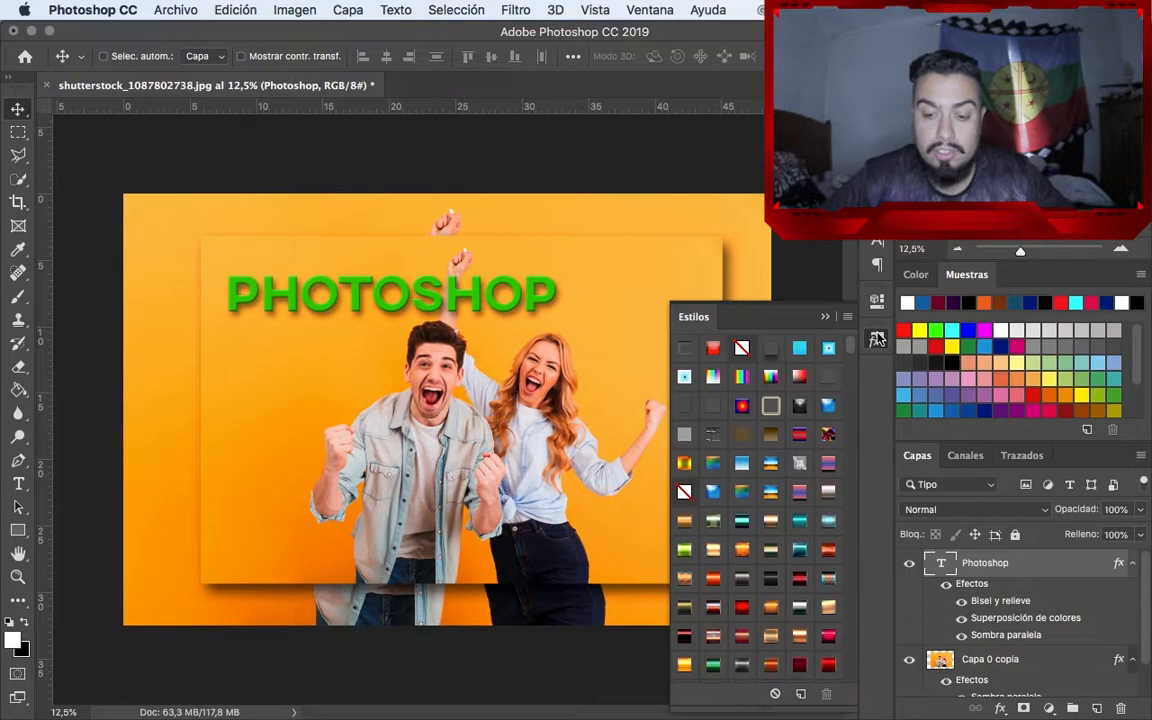
scroll(766, 433, "down", 5)
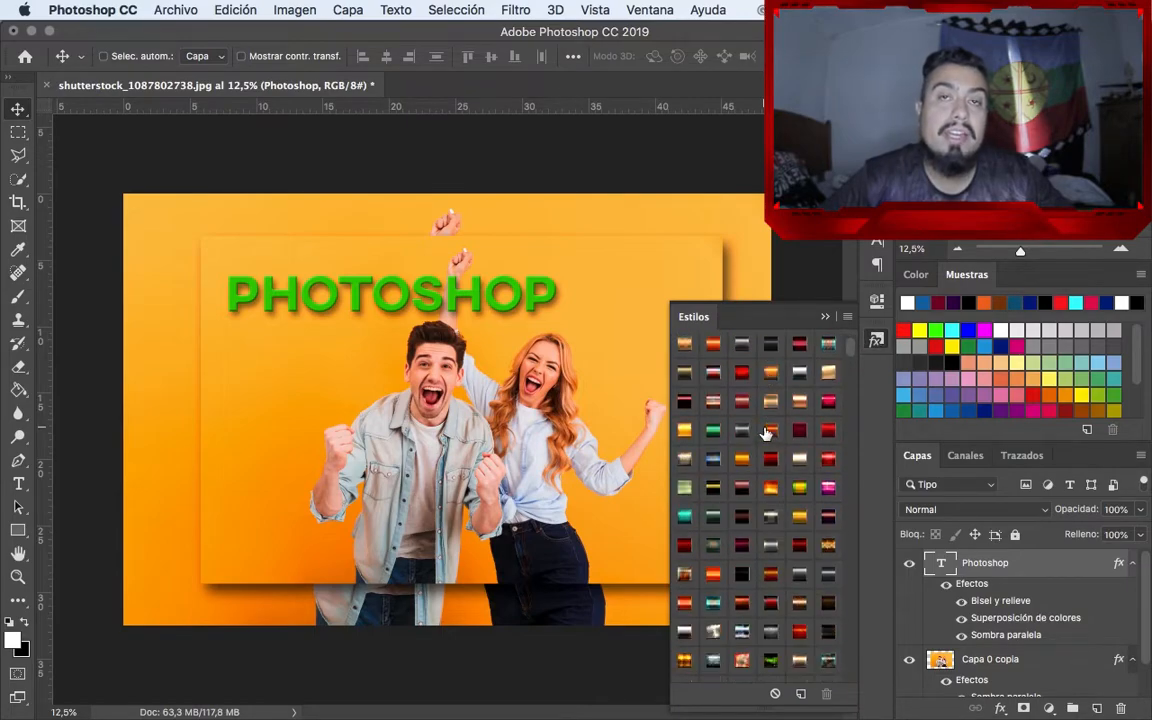
scroll(766, 433, "down", 8)
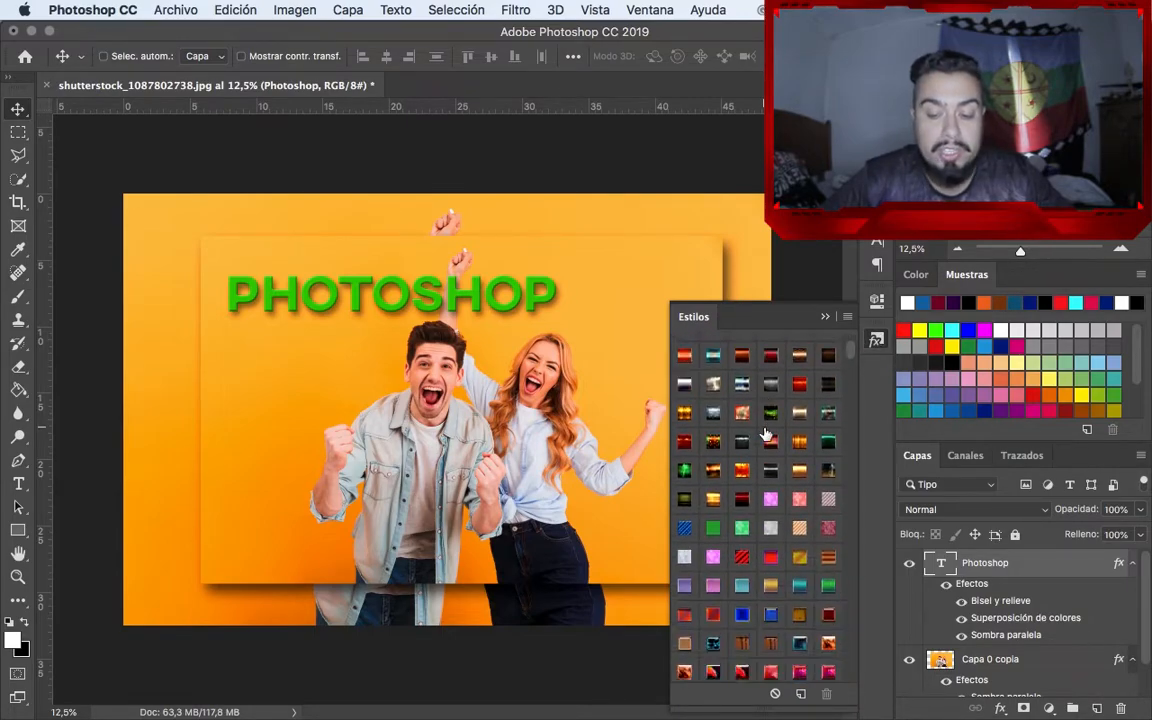
scroll(766, 432, "down", 2)
left_click(741, 432)
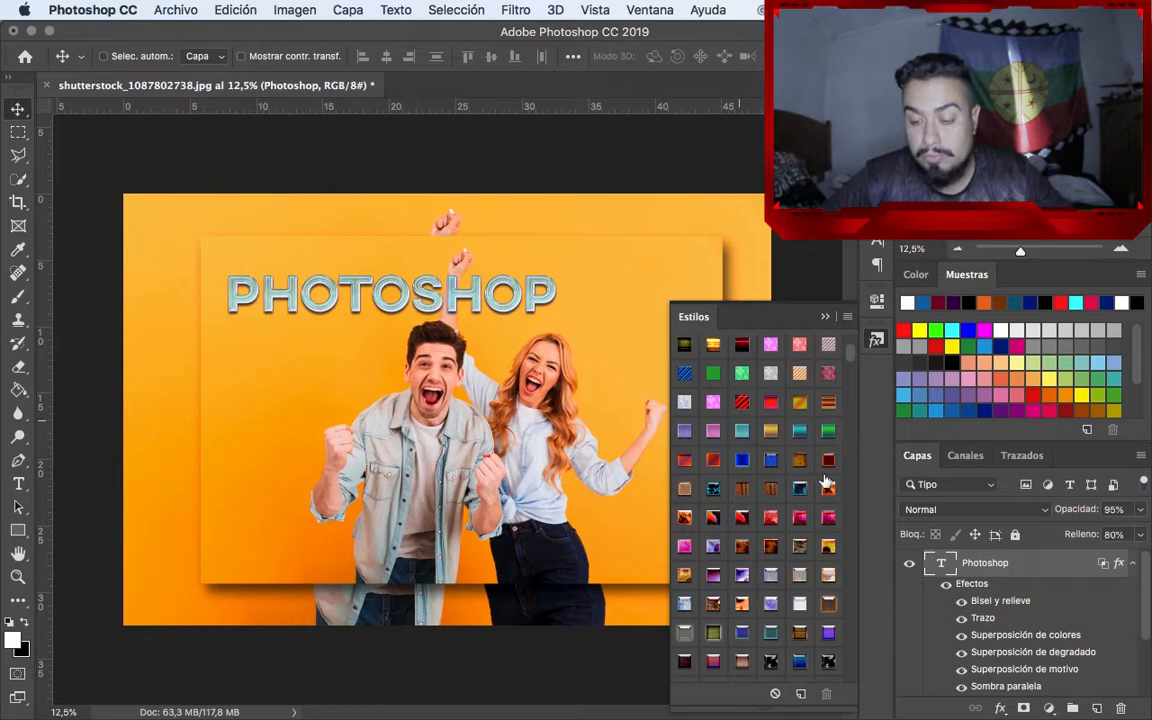
scroll(1084, 558, "down", 1)
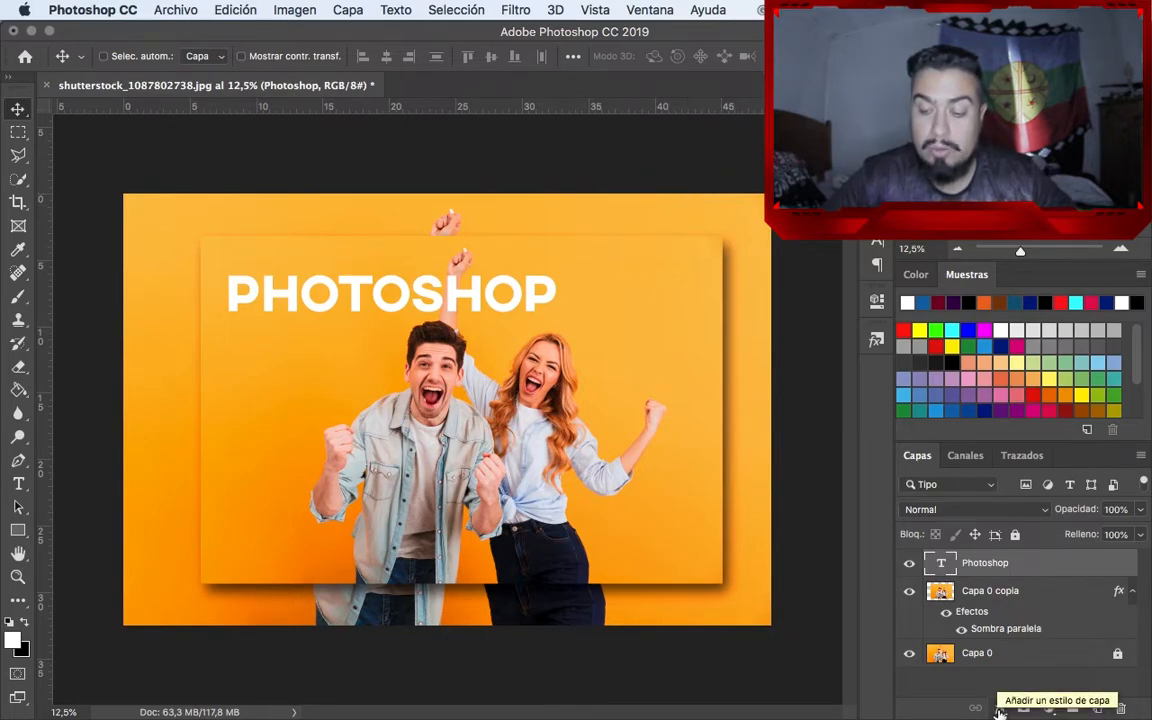
Add a Brightness/Contrast adjustment layer above the text with brightness -56 and contrast 51
left_click(1051, 708)
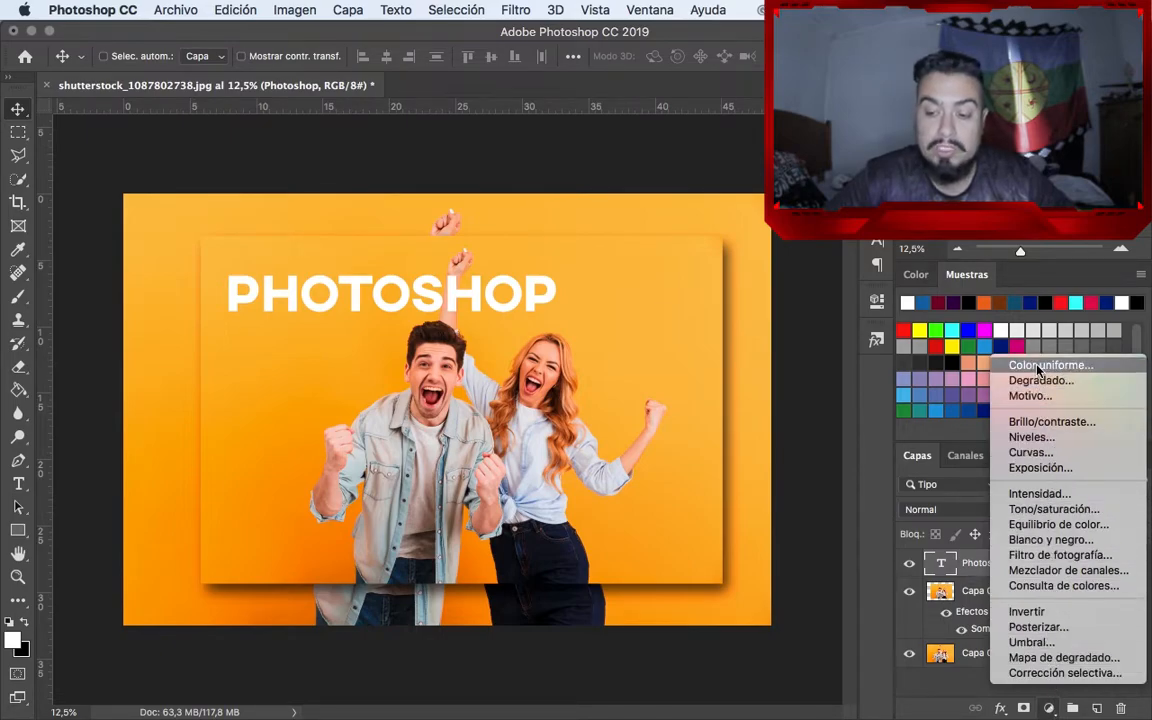
left_click(1036, 421)
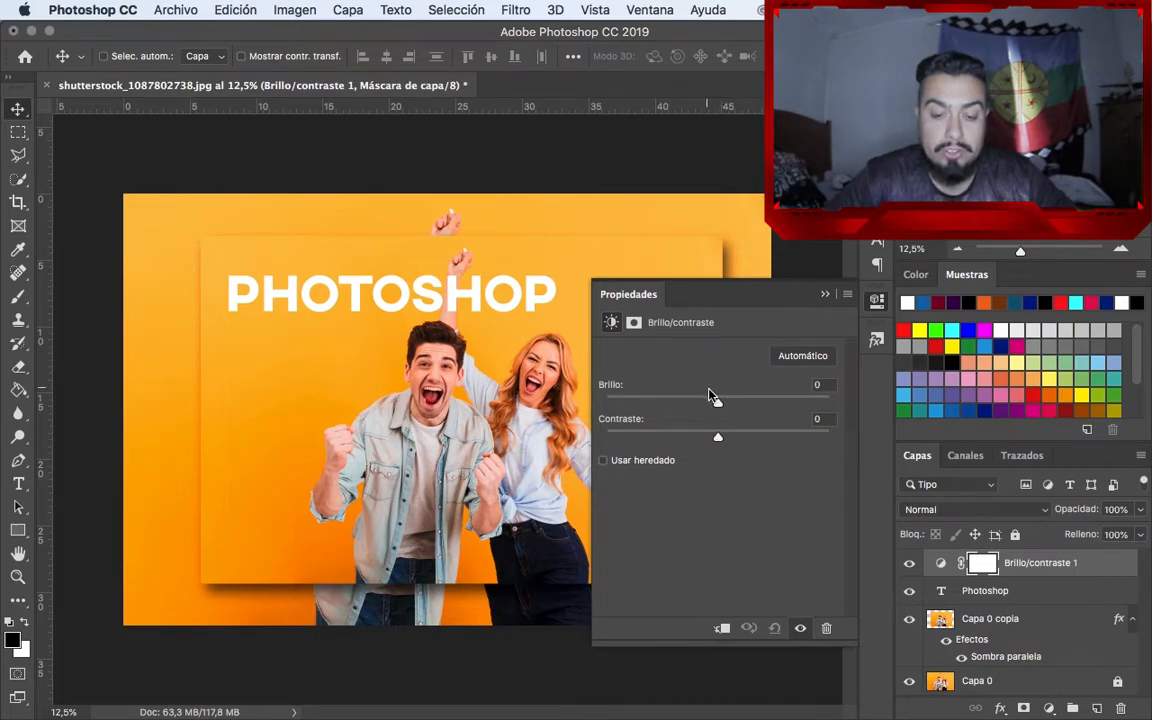
left_click_drag(719, 402, 677, 407)
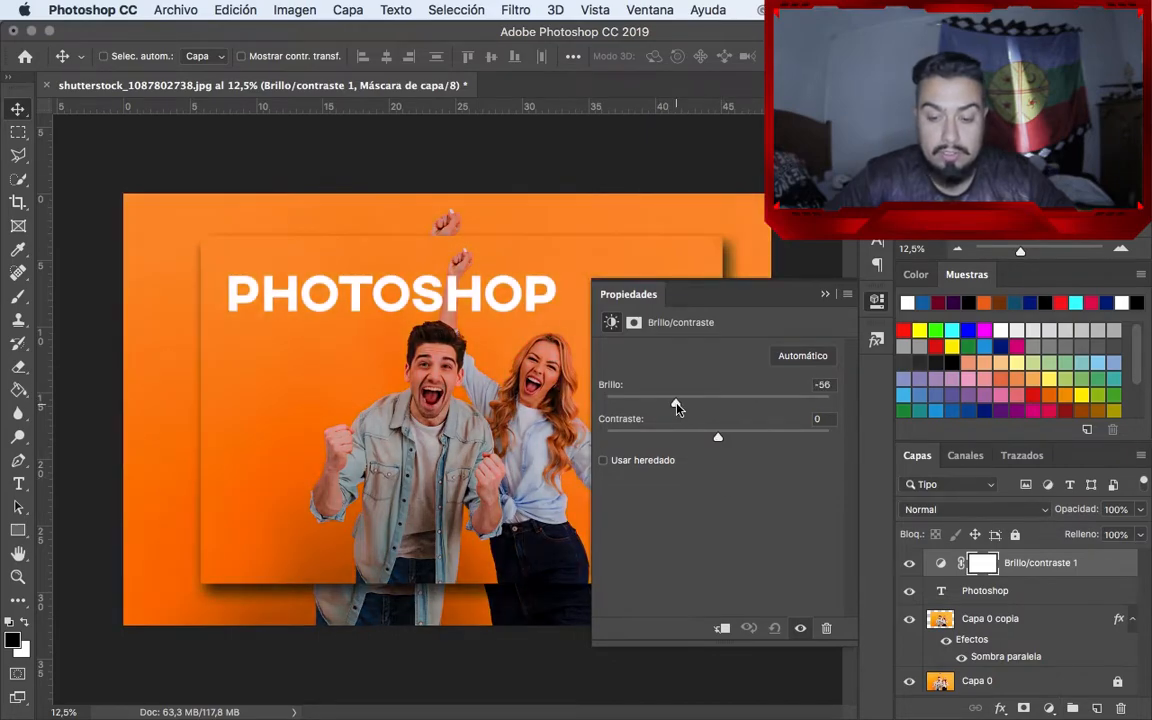
left_click_drag(777, 441, 774, 437)
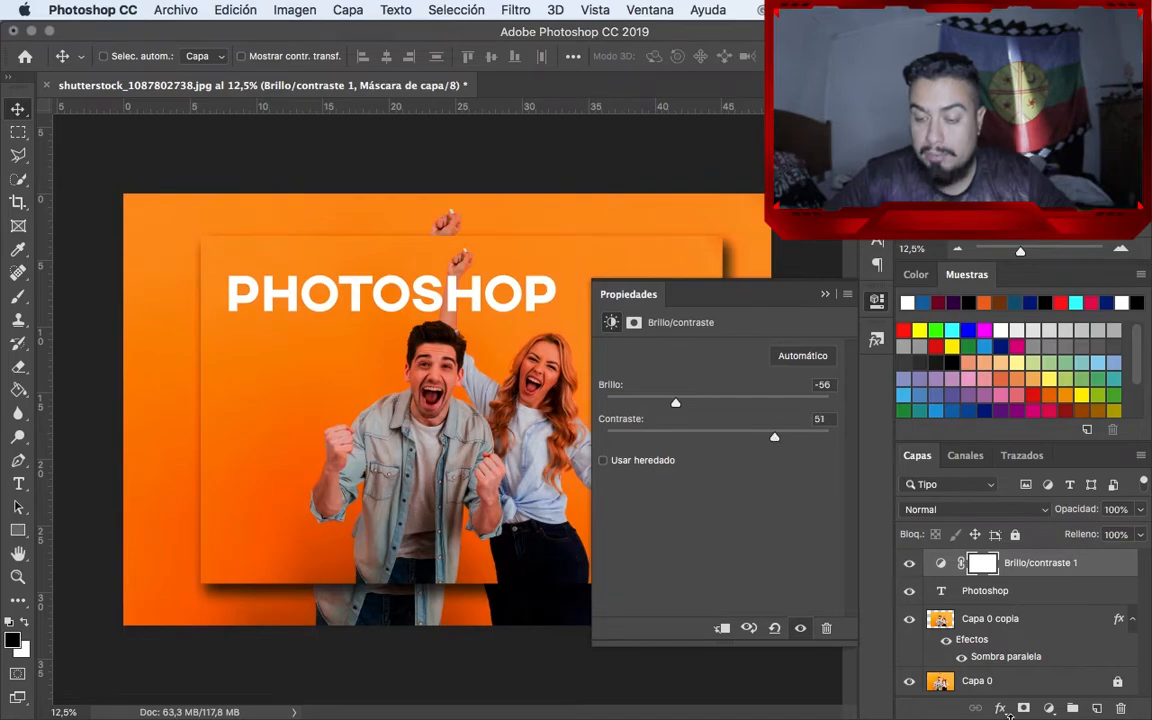
Add a Hue/Saturation adjustment layer and raise its saturation to +45
left_click(1048, 708)
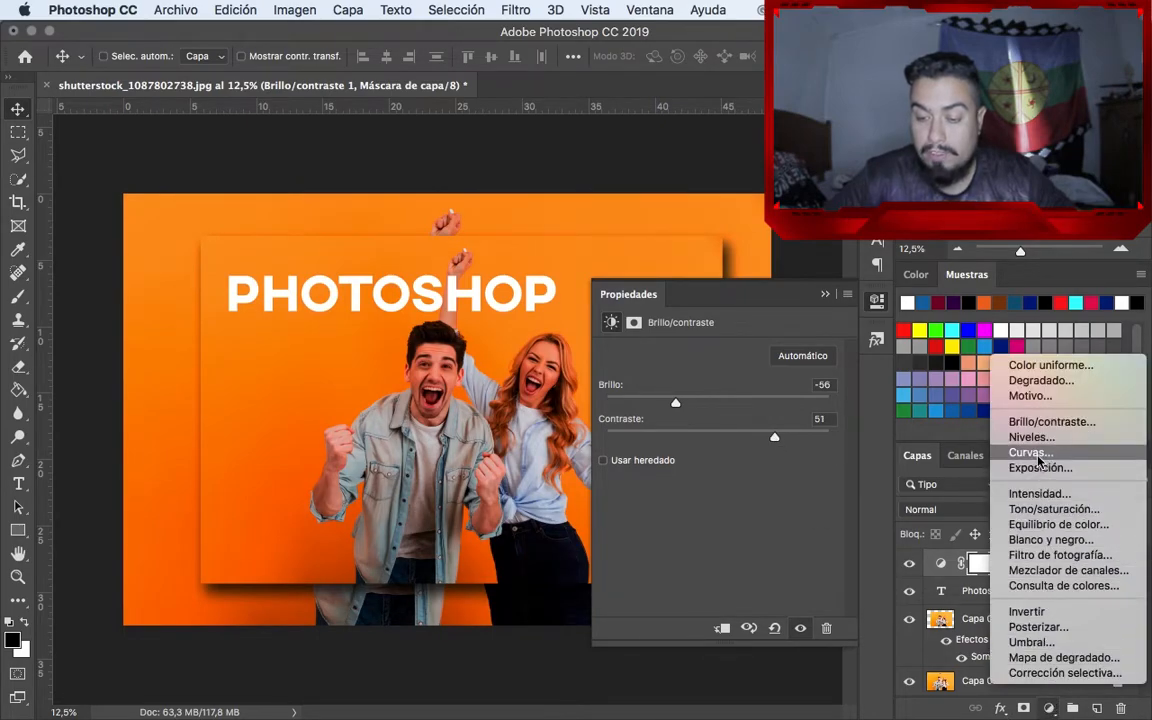
left_click(1040, 516)
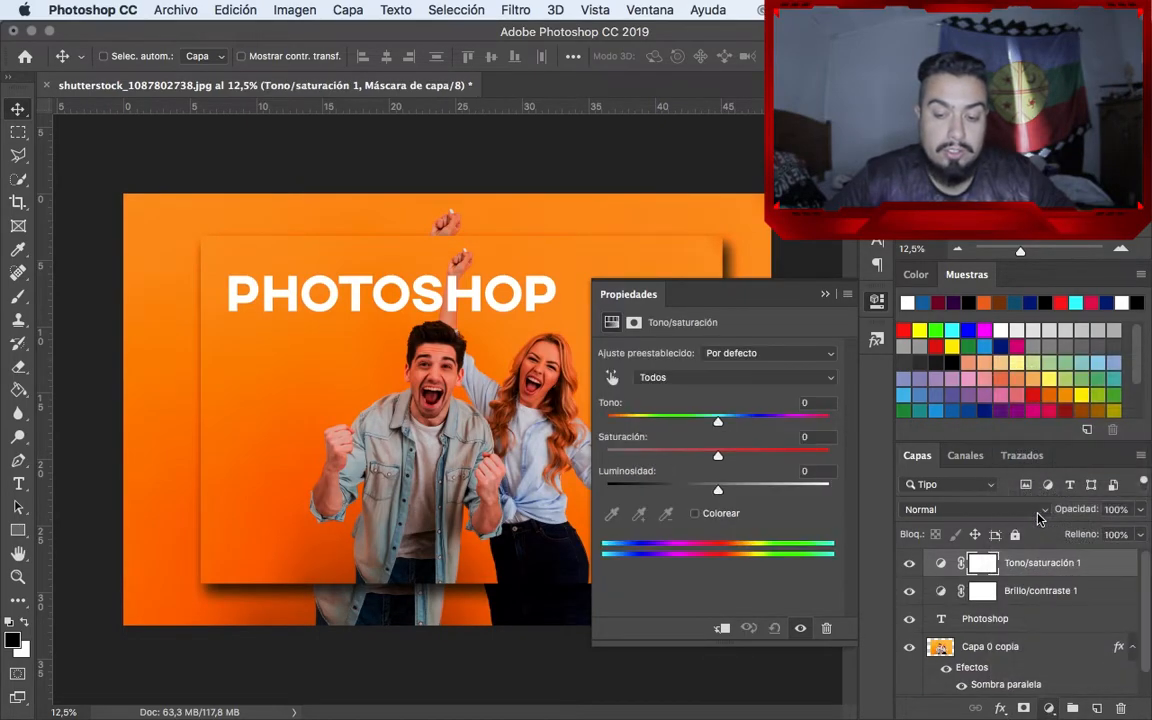
left_click_drag(718, 452, 770, 456)
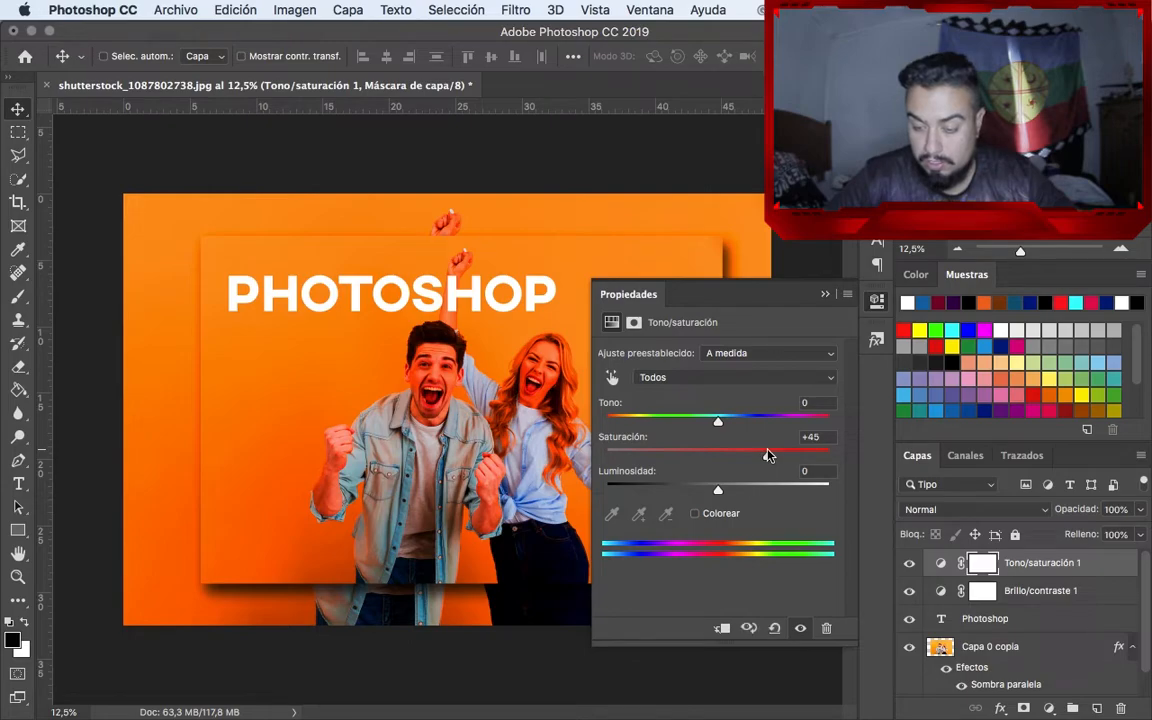
Add a Selective Color adjustment layer for the neutrals with cyan +45, magenta -51, yellow -69 and black +19 %
left_click(1049, 708)
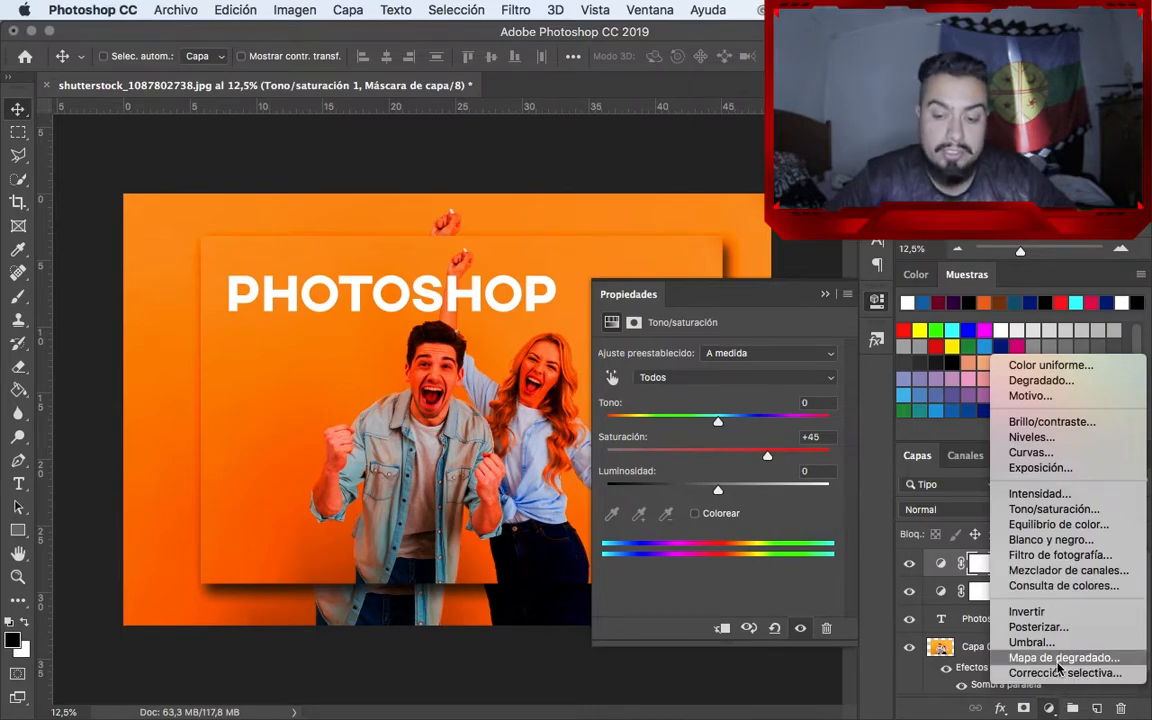
left_click(1059, 675)
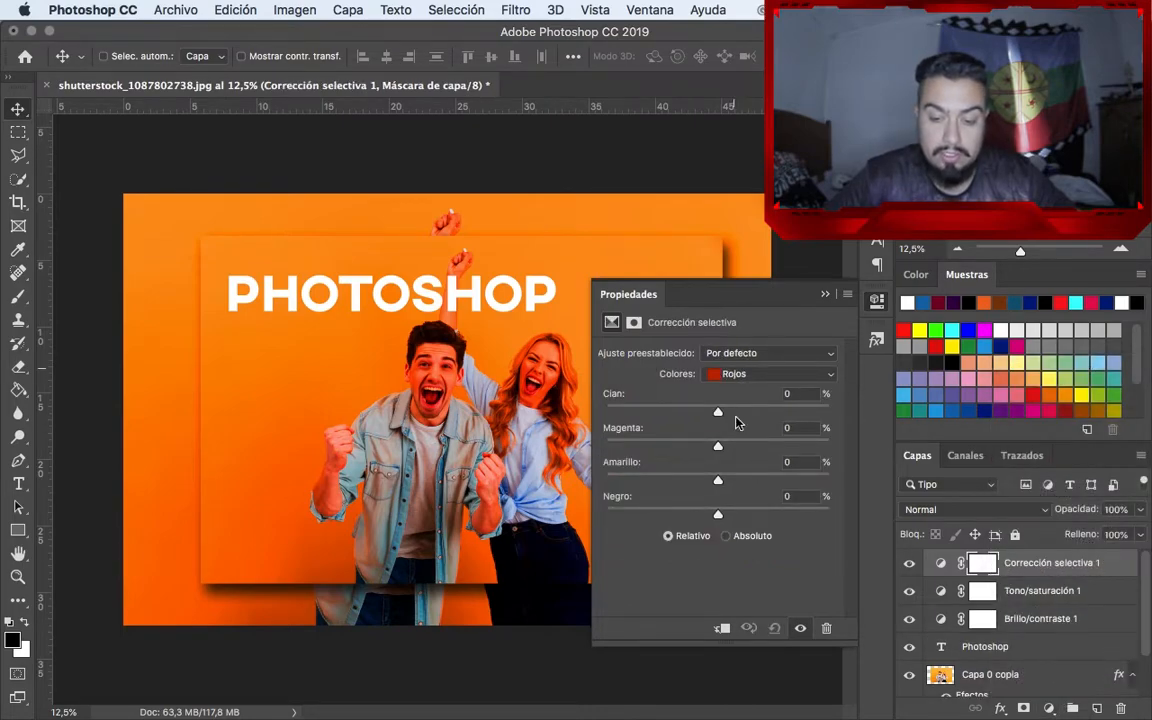
left_click(740, 374)
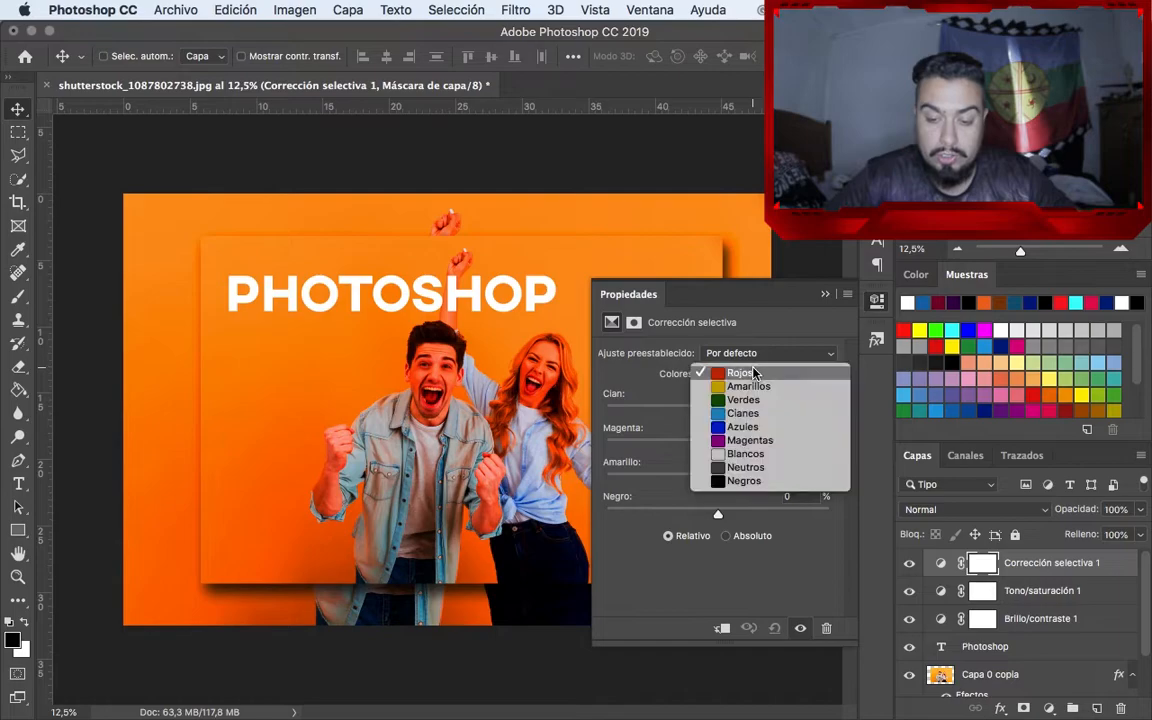
left_click(757, 467)
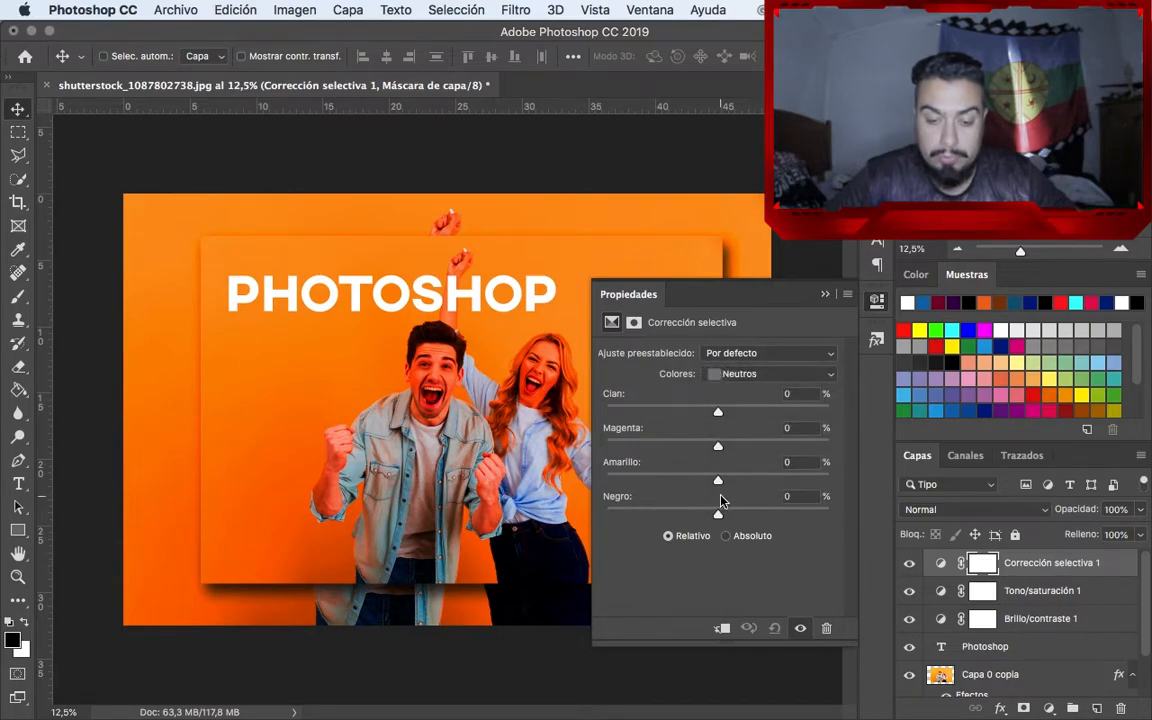
mouse_move(720, 514)
left_mouse_down()
mouse_move(707, 515)
mouse_move(750, 516)
mouse_move(689, 516)
mouse_move(739, 515)
left_mouse_up()
left_click_drag(717, 413, 659, 446)
left_click_drag(717, 480, 641, 485)
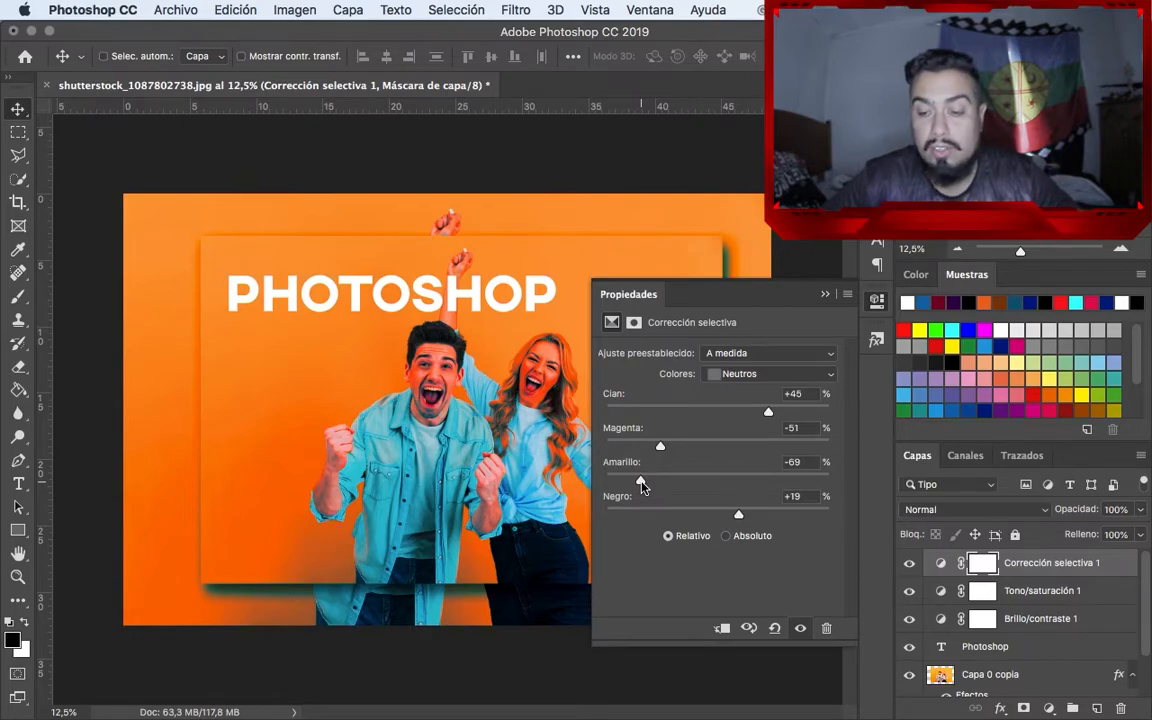
left_click(825, 294)
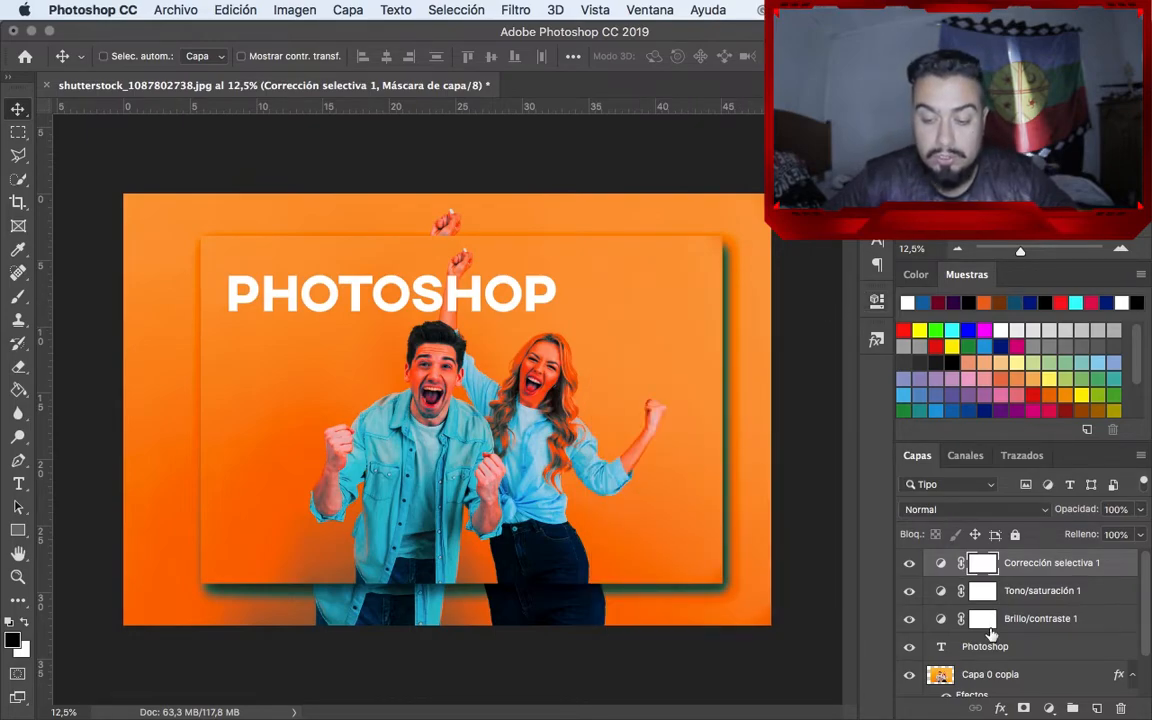
Hide the three adjustment layers and show them again to compare the image with and without them
left_click(909, 563)
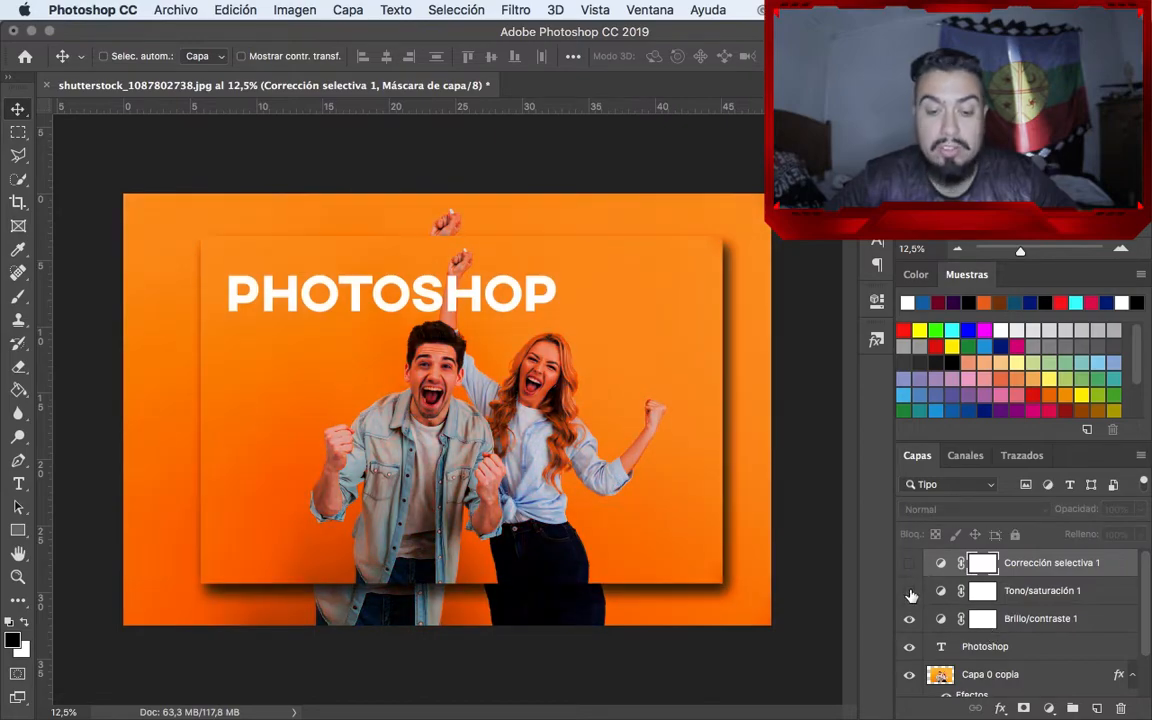
left_click(909, 591)
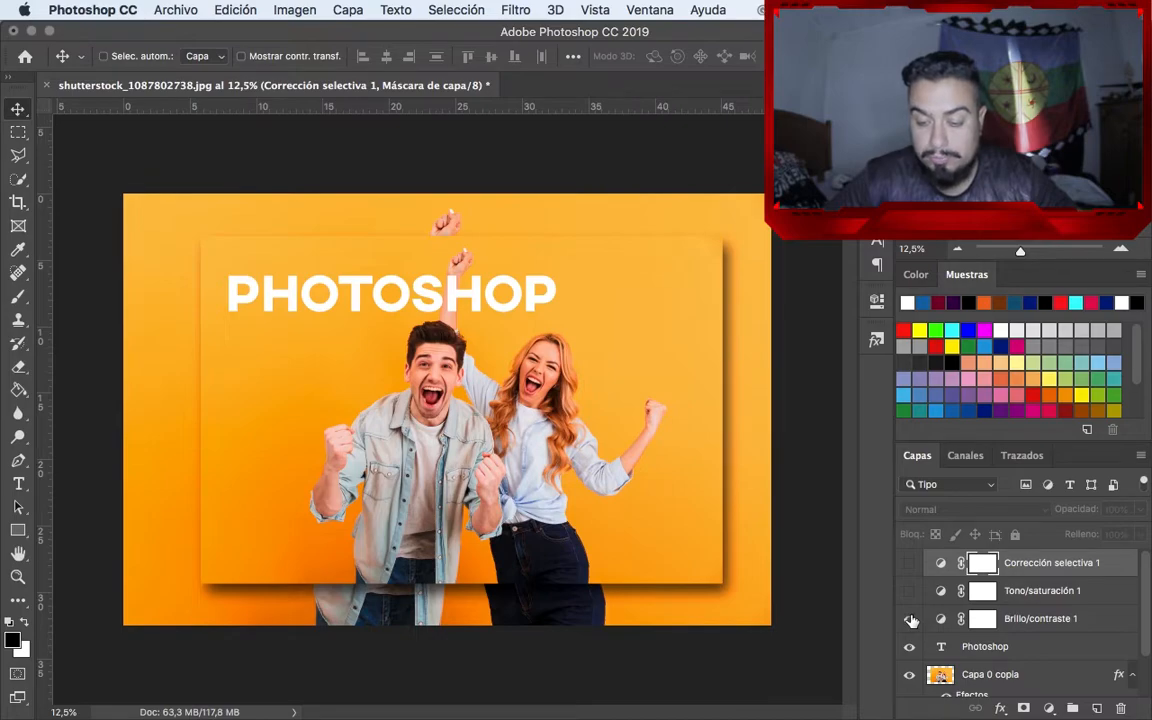
left_click(909, 619)
left_click(909, 591)
left_click(909, 563)
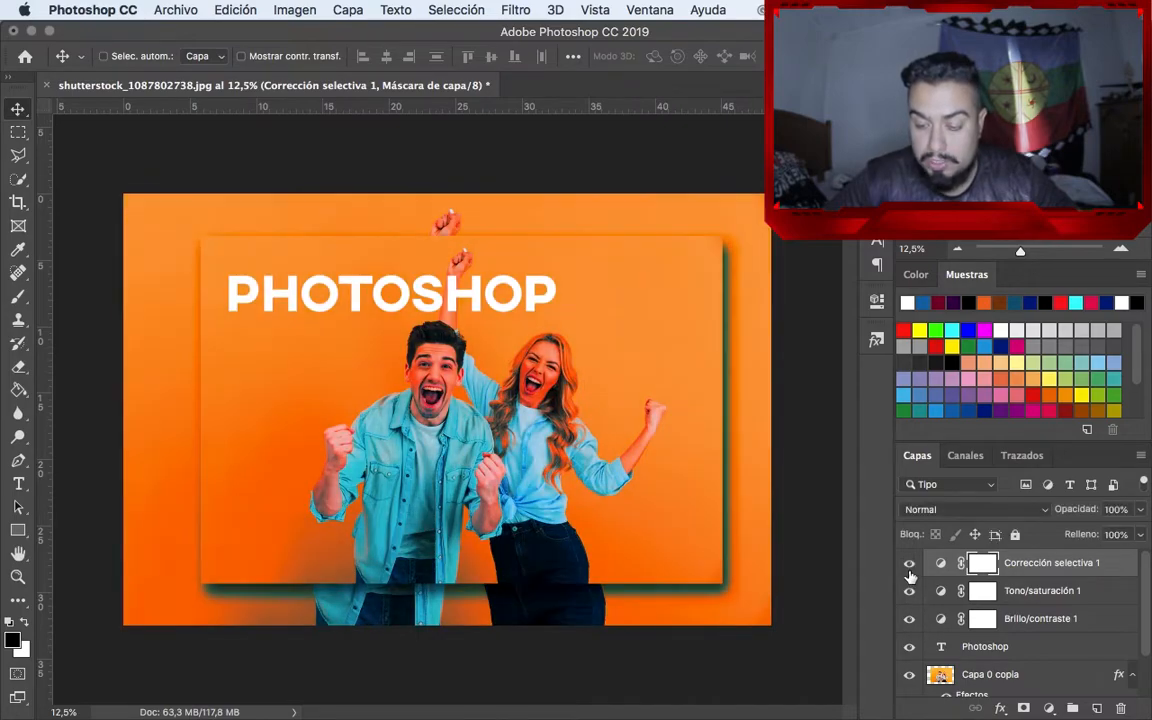
Delete the Photoshop text layer beneath the adjustment layers
scroll(1020, 617, "down", 1)
left_click(1024, 601)
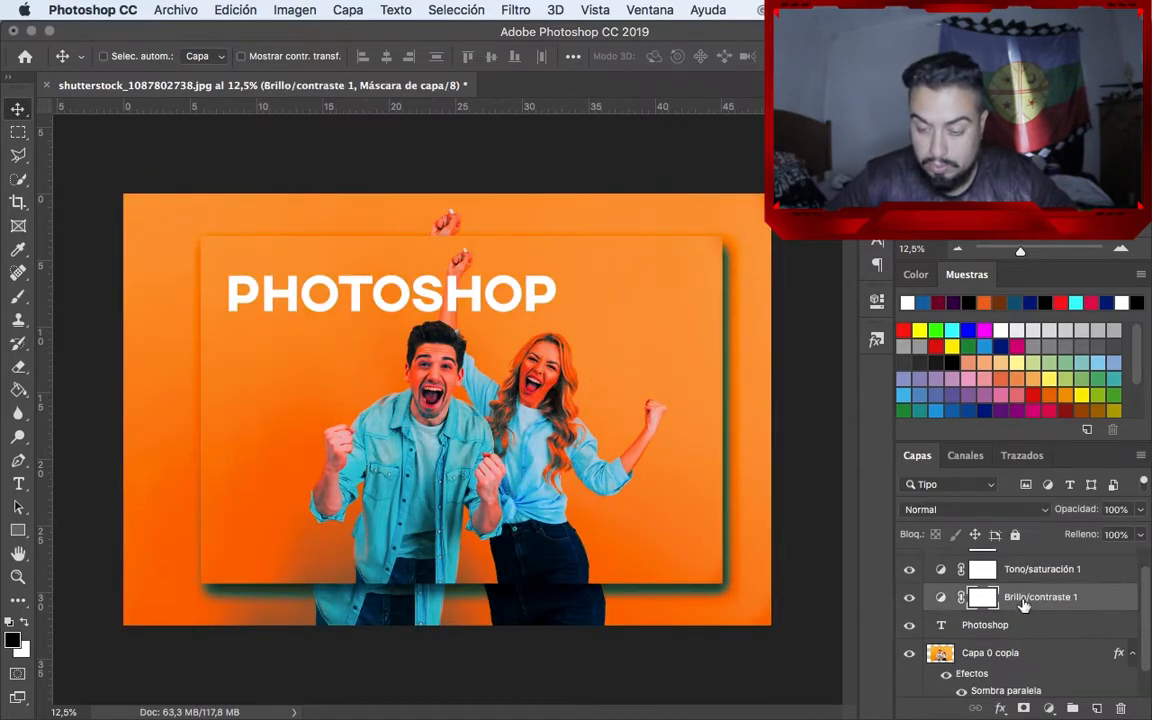
left_click(1010, 625)
key("Delete")
Clip the Brightness/Contrast, Hue/Saturation and Selective Color adjustment layers to the Capa 0 copia layer
left_click_drag(1013, 623, 1013, 605)
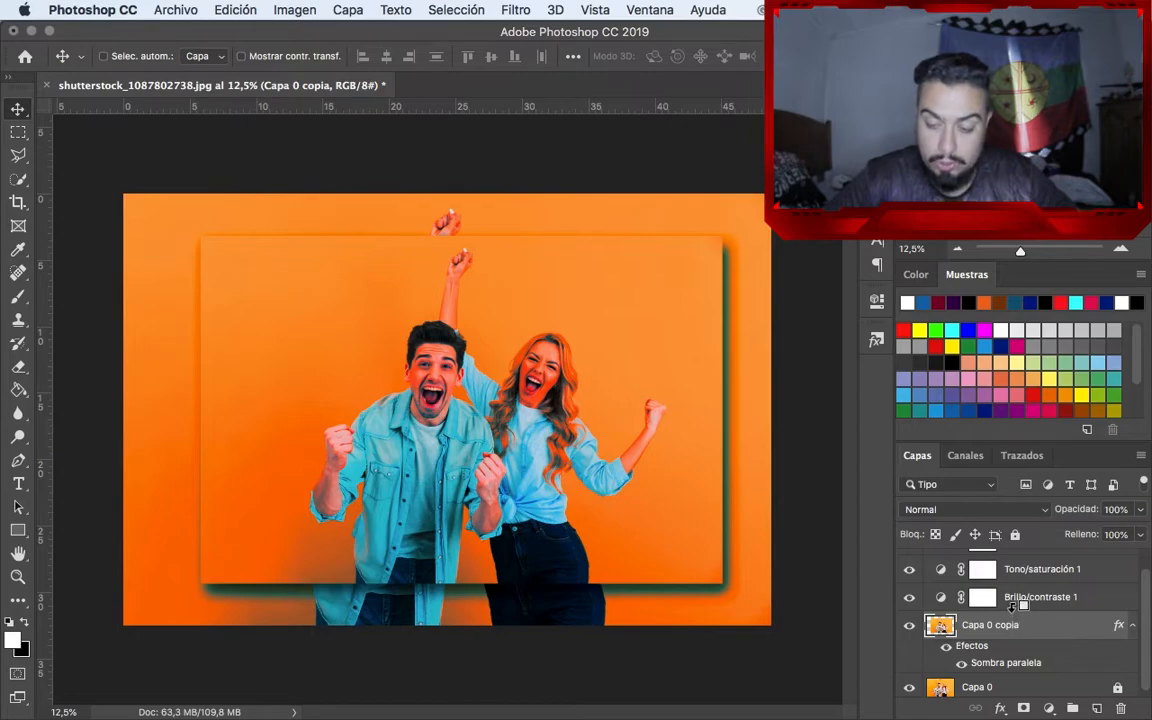
left_click(1015, 608, "alt")
left_click(1040, 580, "alt")
scroll(1037, 577, "up", 1)
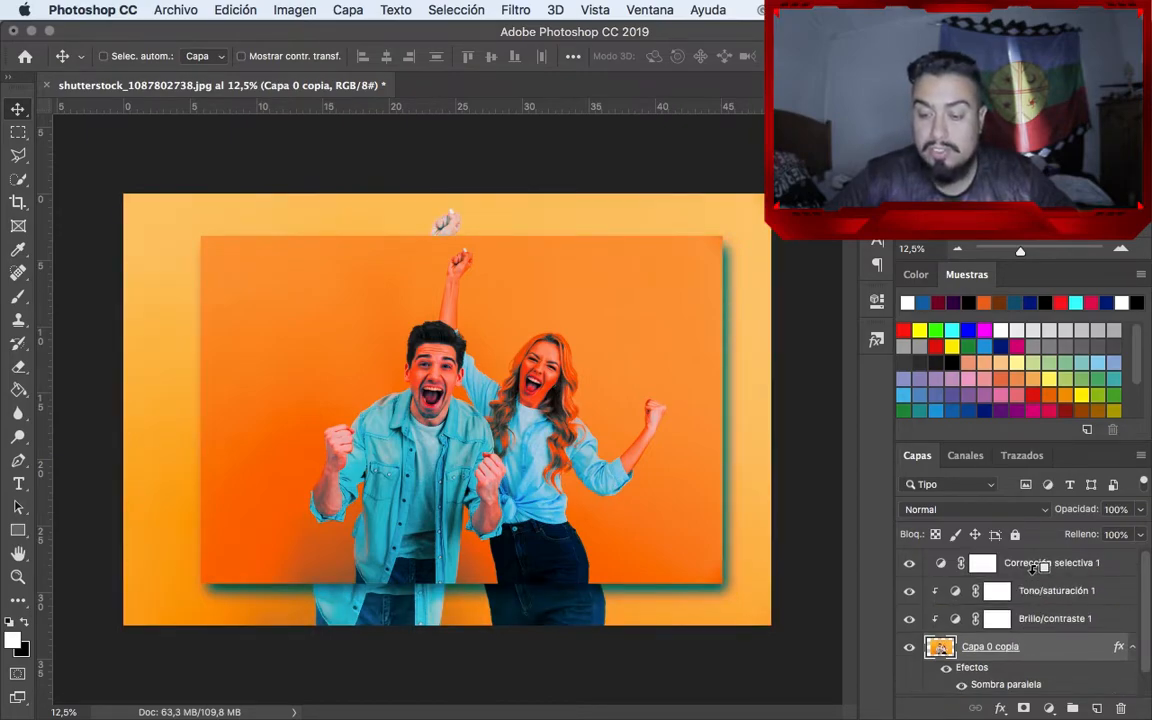
left_click(1040, 567, "alt")
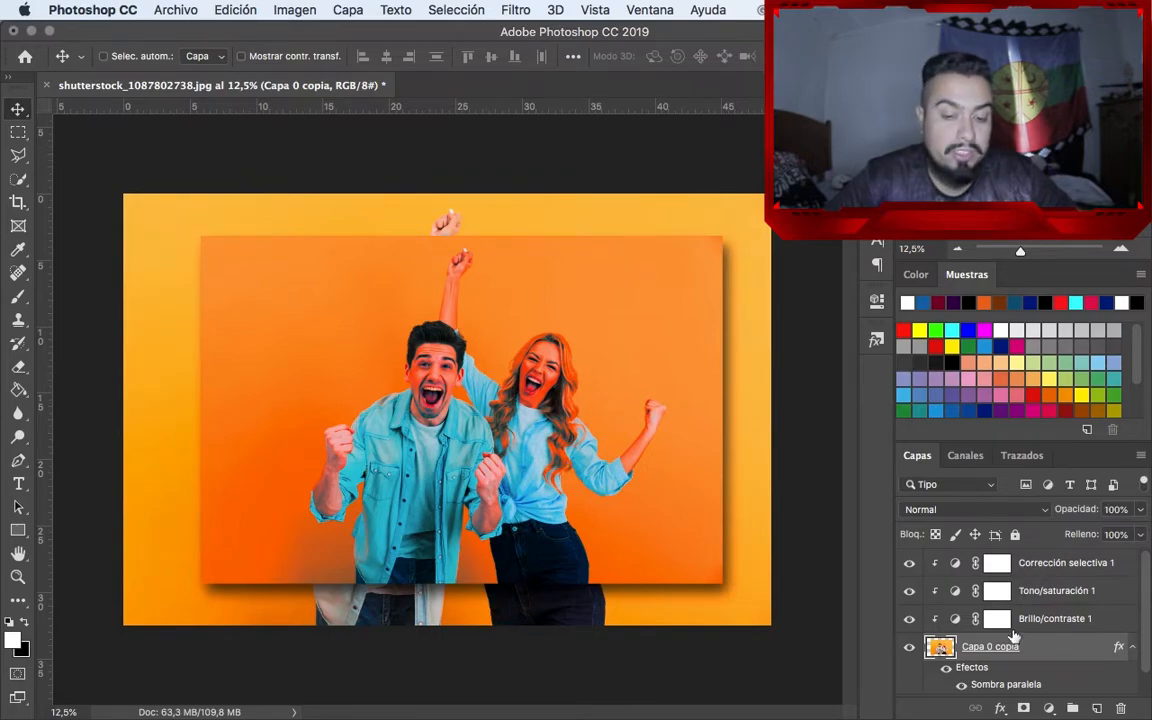
Move the Capa 0 copia photo slightly to the left and add a layer mask to it
mouse_move(557, 342)
left_mouse_down()
mouse_move(552, 322)
mouse_move(402, 340)
mouse_move(258, 318)
mouse_move(538, 326)
mouse_move(540, 340)
left_mouse_up()
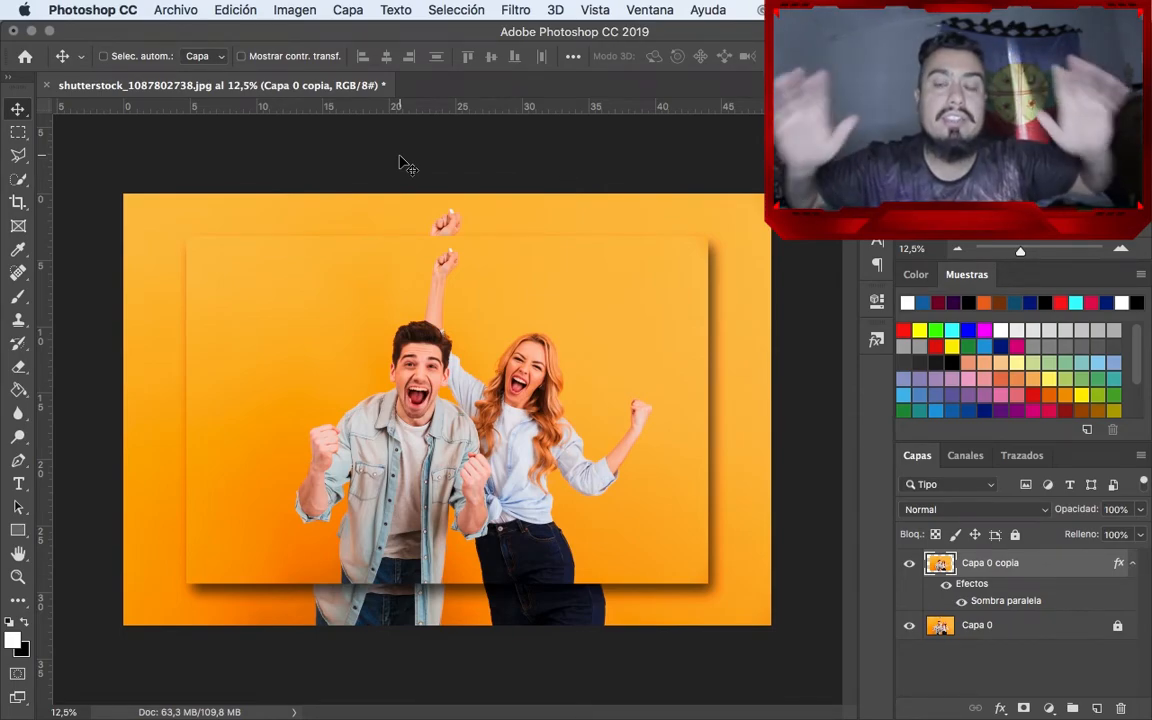
left_click(1023, 709)
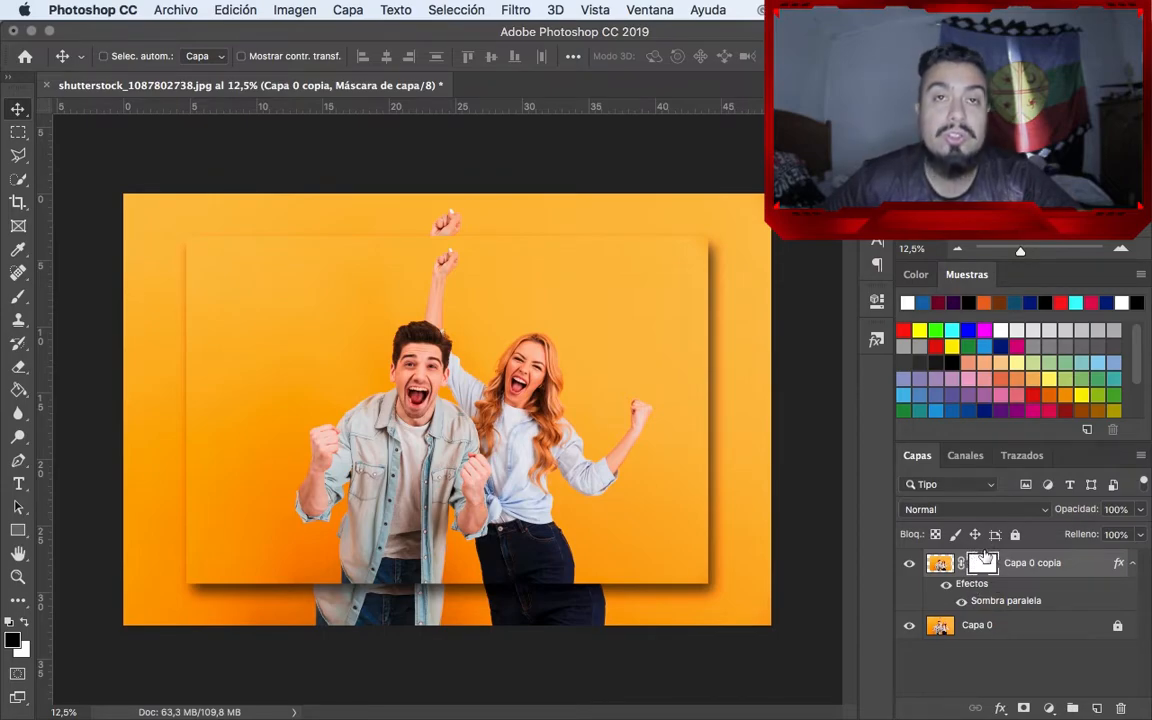
Paint black on the Capa 0 copia mask with the Brush to hide the left half of the smaller photo
key("b")
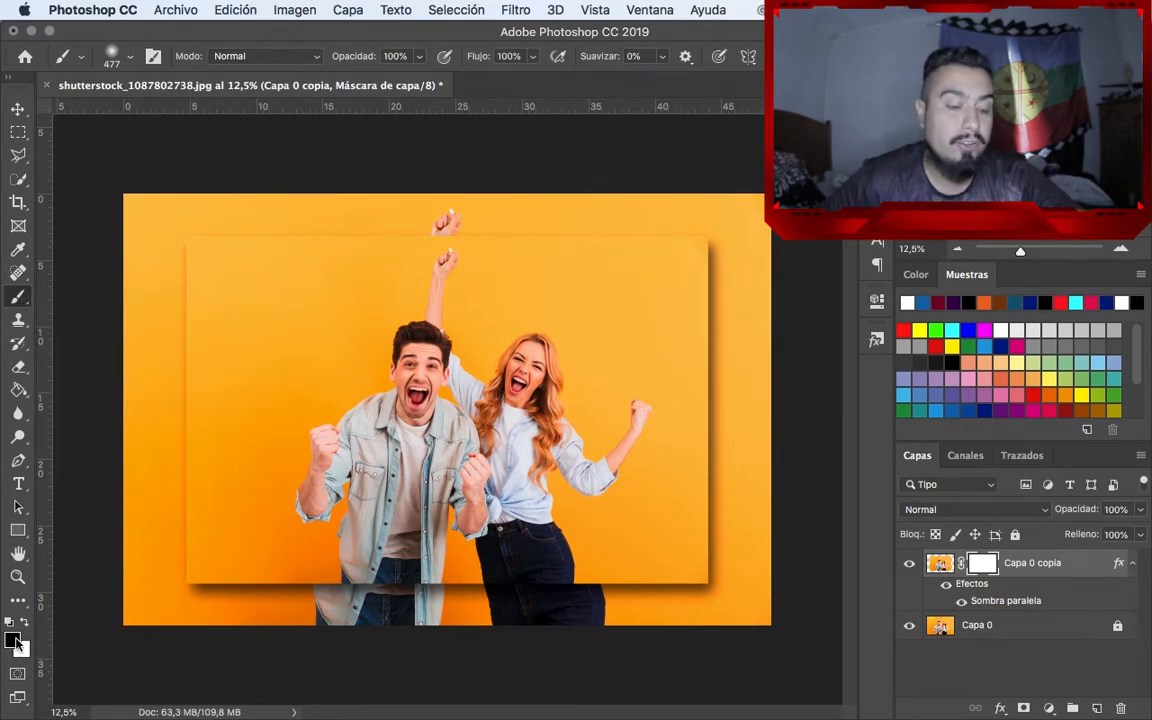
left_click(124, 642)
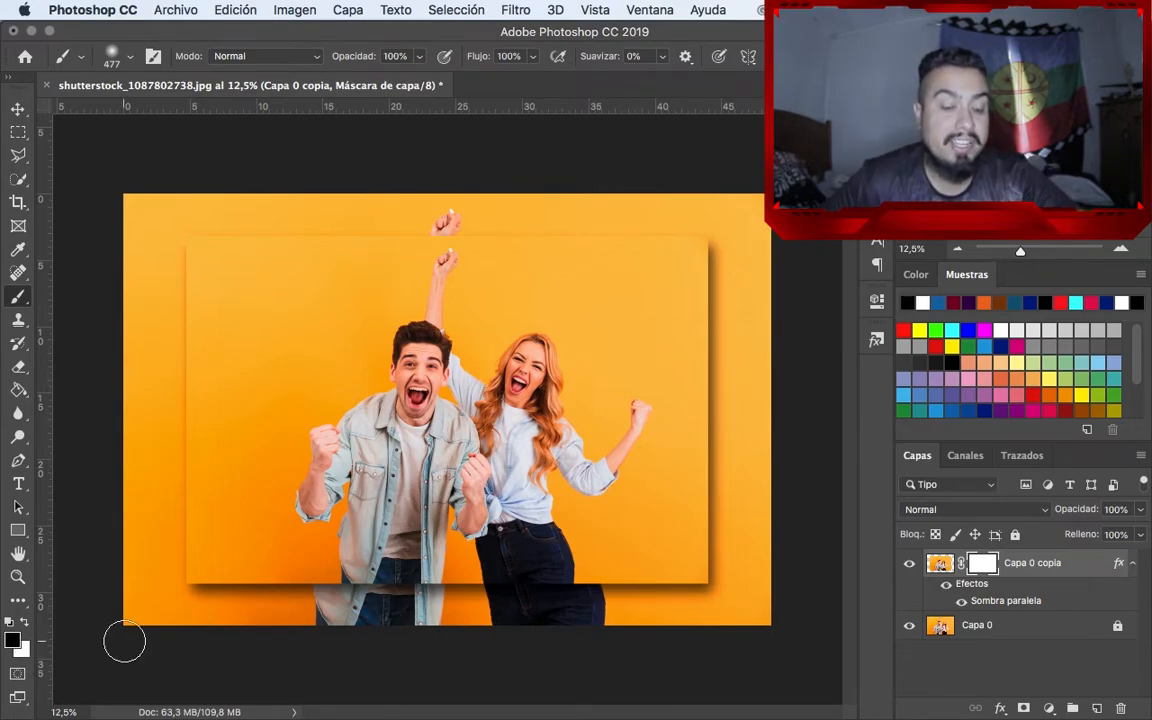
key("x")
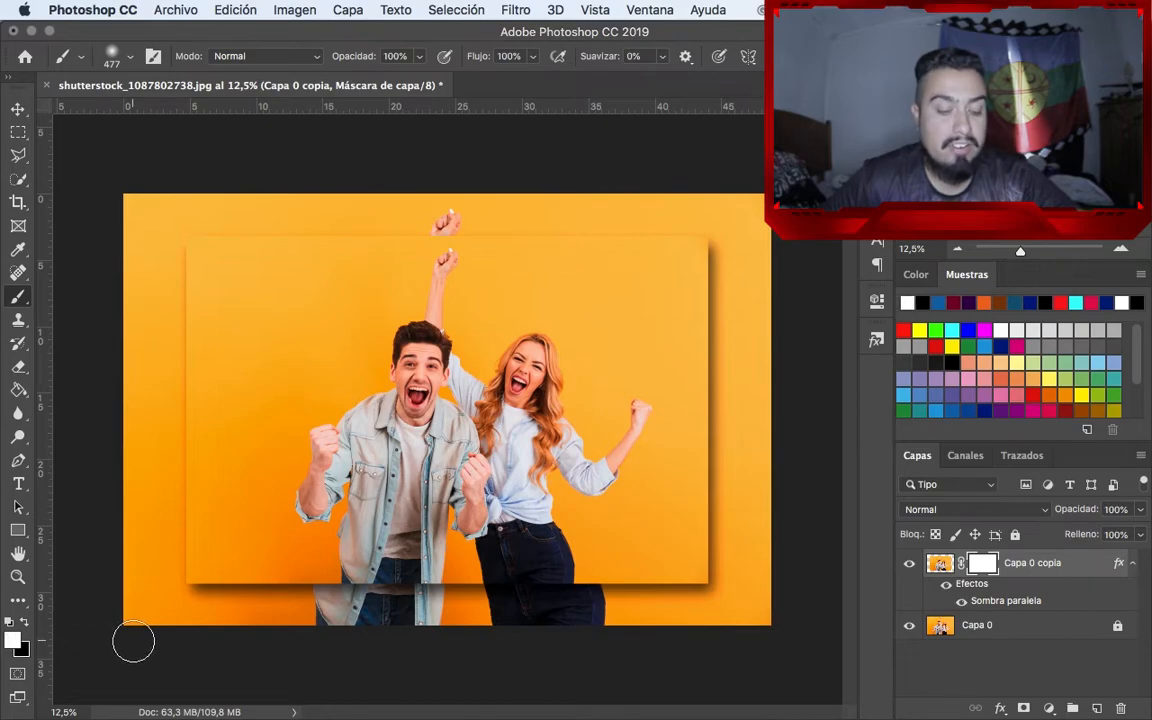
key("x")
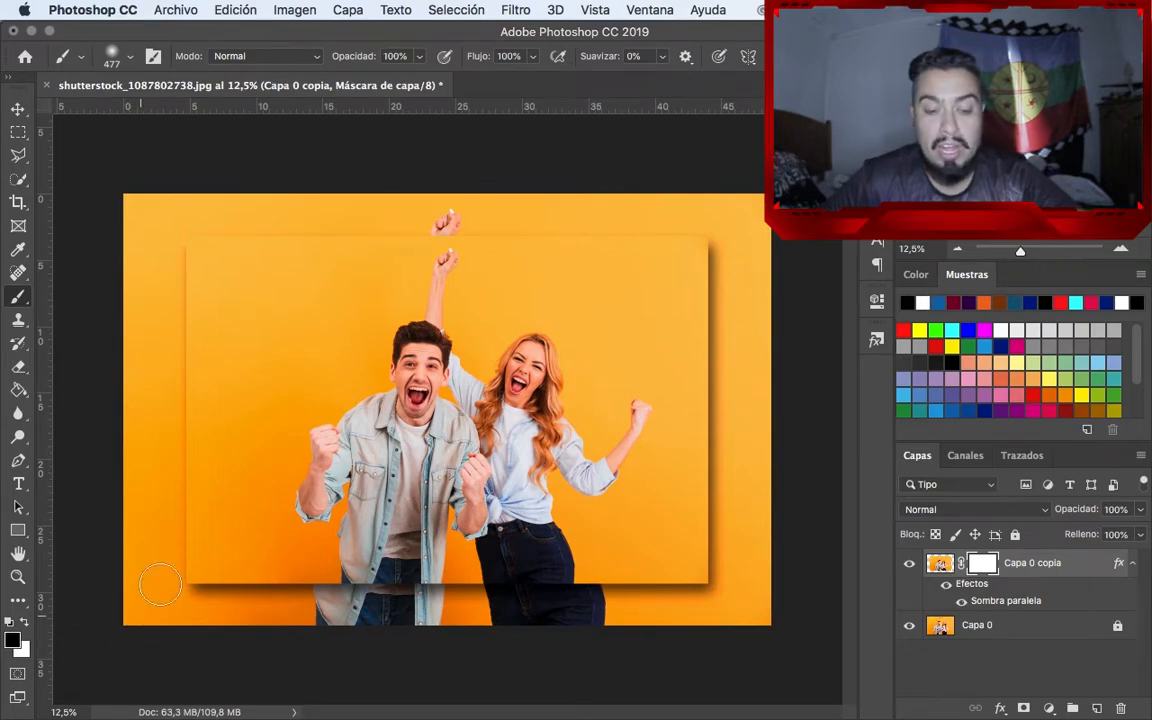
mouse_move(282, 240)
left_mouse_down()
mouse_move(251, 339)
mouse_move(195, 372)
left_mouse_up()
mouse_move(305, 224)
left_mouse_down()
mouse_move(163, 443)
mouse_move(268, 227)
mouse_move(187, 356)
mouse_move(253, 173)
mouse_move(187, 339)
mouse_move(205, 208)
mouse_move(199, 269)
left_mouse_up()
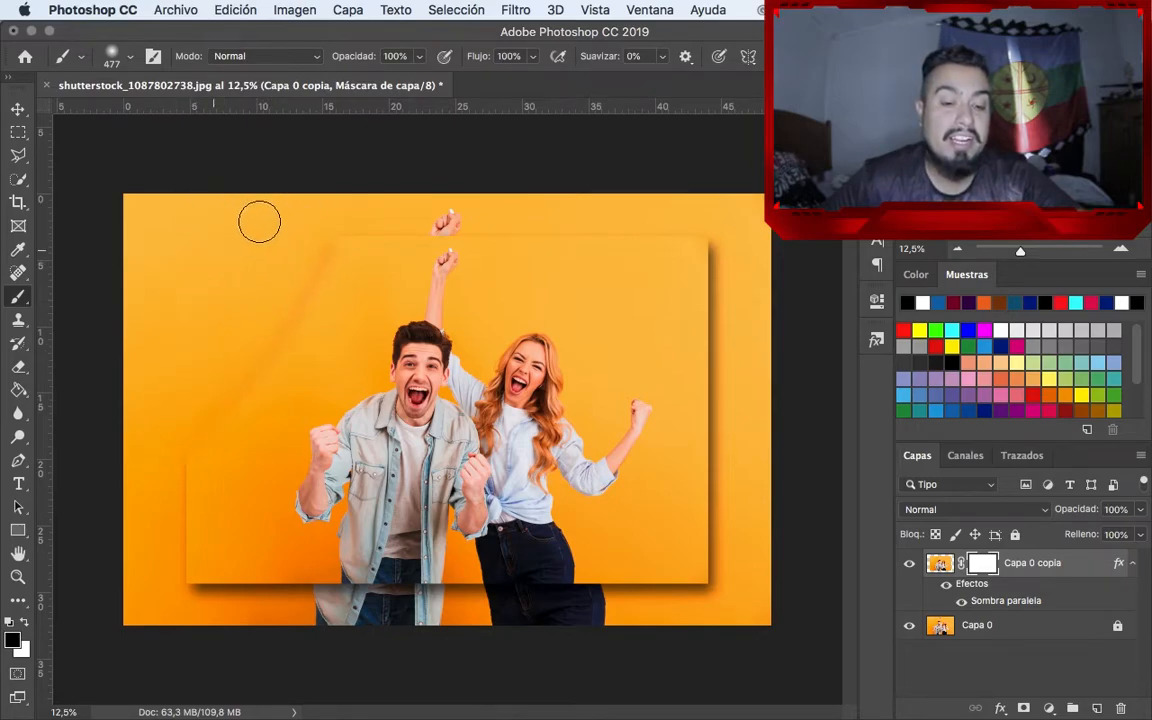
mouse_move(285, 379)
left_mouse_down()
mouse_move(205, 474)
mouse_move(231, 389)
mouse_move(180, 482)
mouse_move(220, 431)
mouse_move(194, 574)
mouse_move(208, 559)
mouse_move(314, 590)
mouse_move(366, 285)
mouse_move(353, 397)
mouse_move(414, 227)
mouse_move(341, 580)
mouse_move(473, 225)
mouse_move(451, 245)
mouse_move(444, 238)
mouse_move(462, 221)
mouse_move(366, 578)
mouse_move(435, 601)
mouse_move(413, 589)
mouse_move(389, 502)
mouse_move(399, 409)
left_mouse_up()
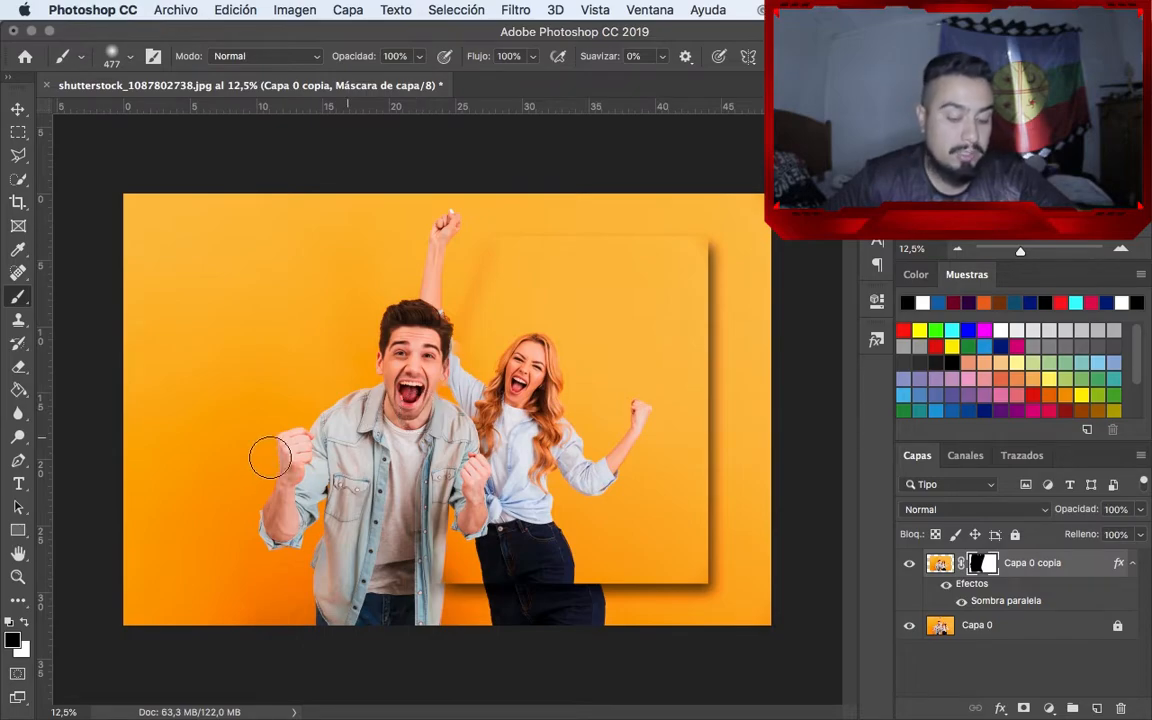
Paint white over the masked left half to bring the hidden part of the smaller photo back
key("x")
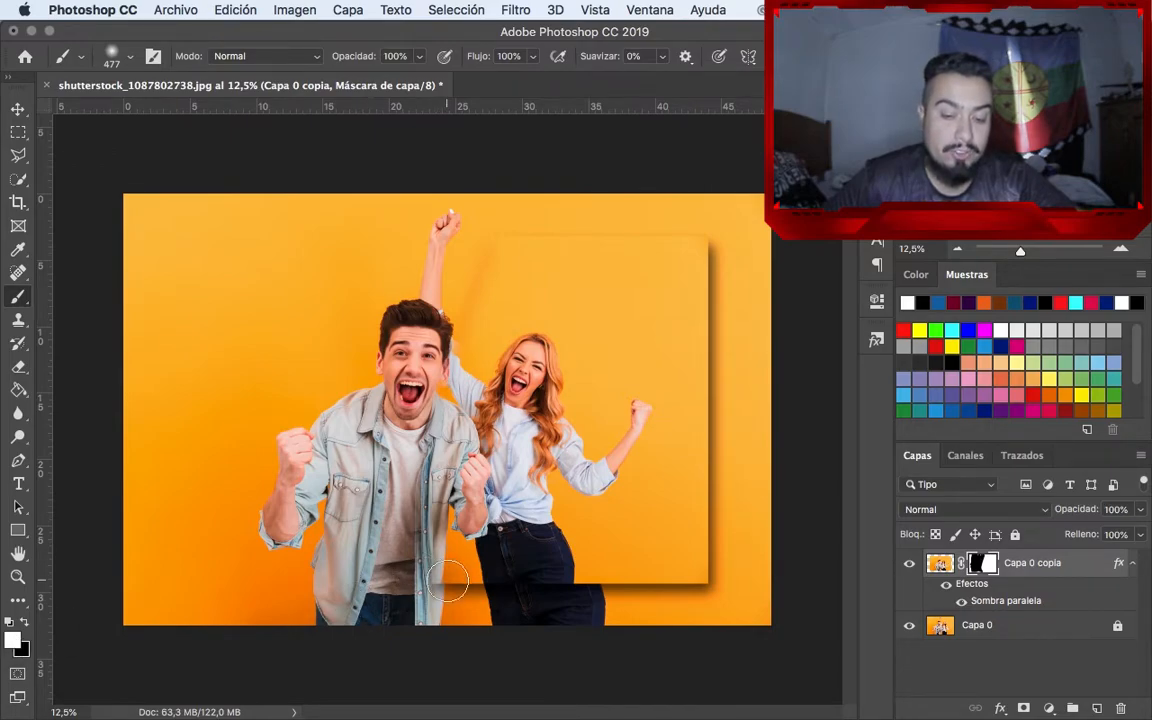
mouse_move(393, 398)
left_mouse_down()
mouse_move(407, 450)
mouse_move(430, 225)
mouse_move(350, 470)
mouse_move(393, 231)
mouse_move(320, 515)
mouse_move(250, 470)
mouse_move(310, 180)
mouse_move(210, 520)
mouse_move(240, 240)
mouse_move(230, 530)
mouse_move(213, 237)
mouse_move(185, 172)
mouse_move(195, 527)
left_mouse_up()
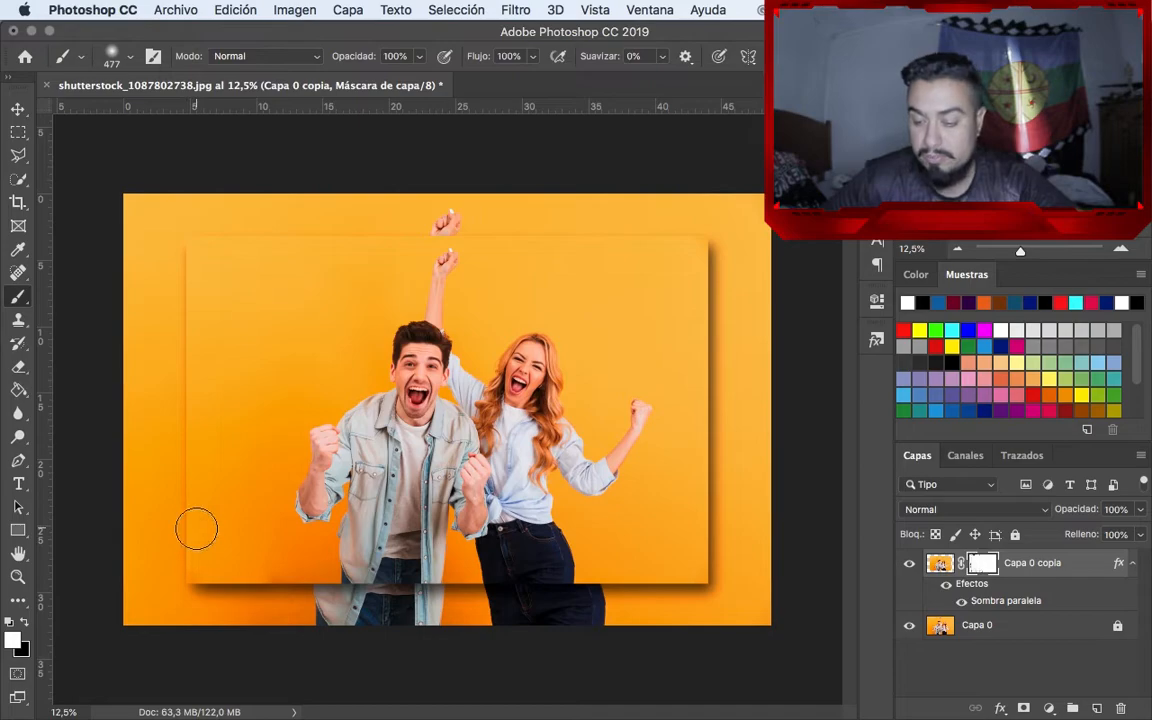
Add a colorized Hue/Saturation adjustment layer with saturation 64 and clip it to the Capa 0 copia layer
left_click(1048, 708)
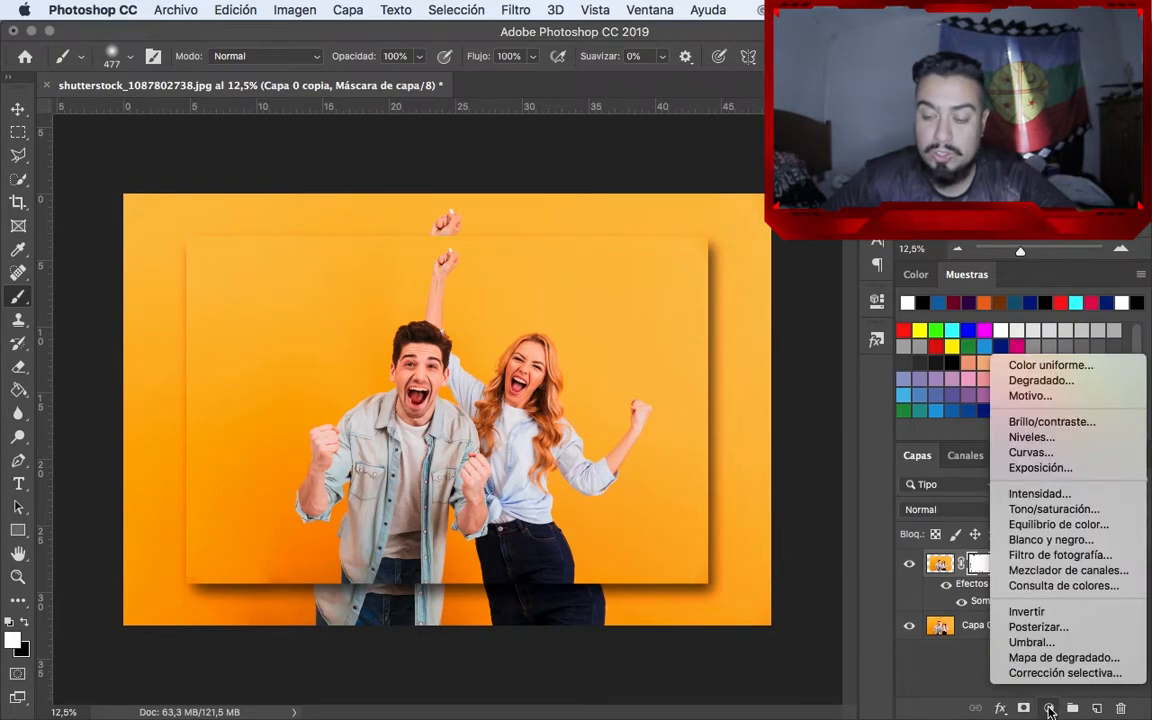
left_click(1045, 509)
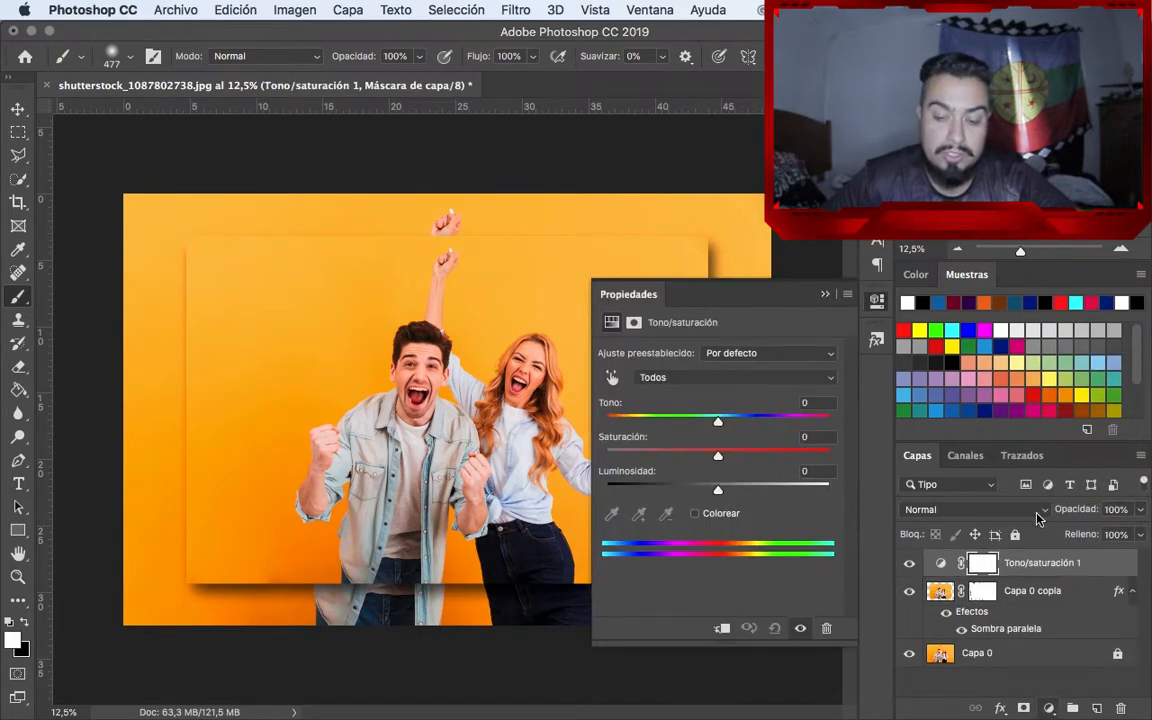
left_click(695, 514)
left_click_drag(661, 456, 750, 458)
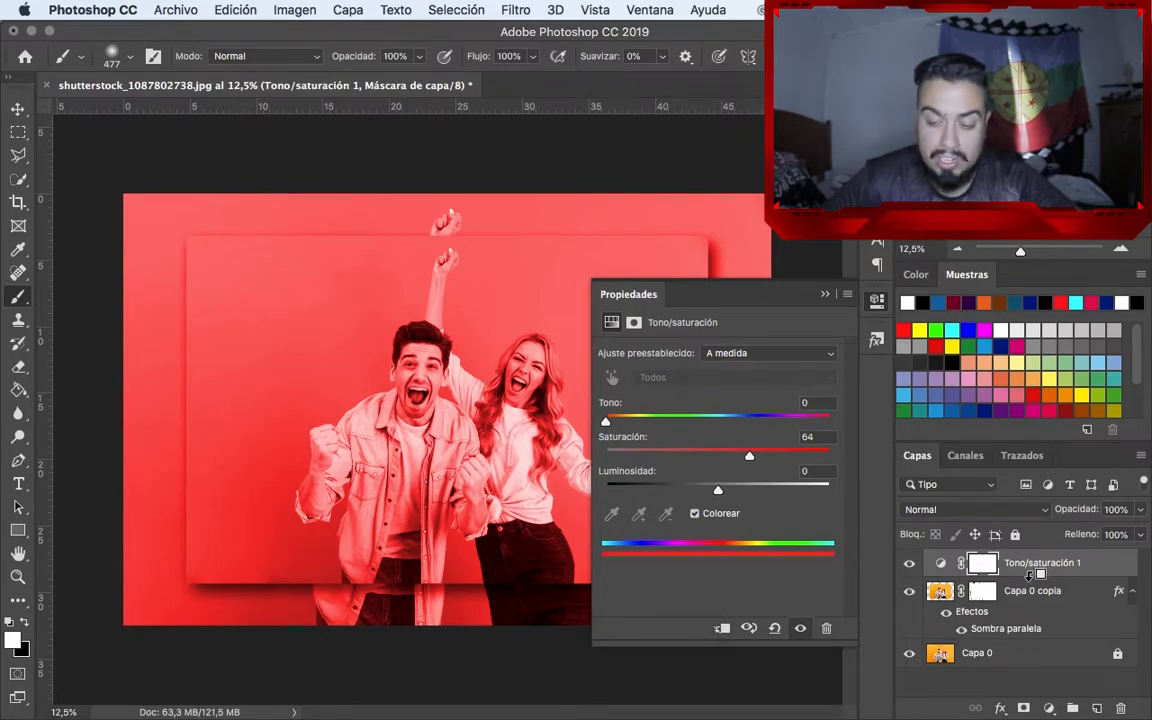
left_click(721, 628)
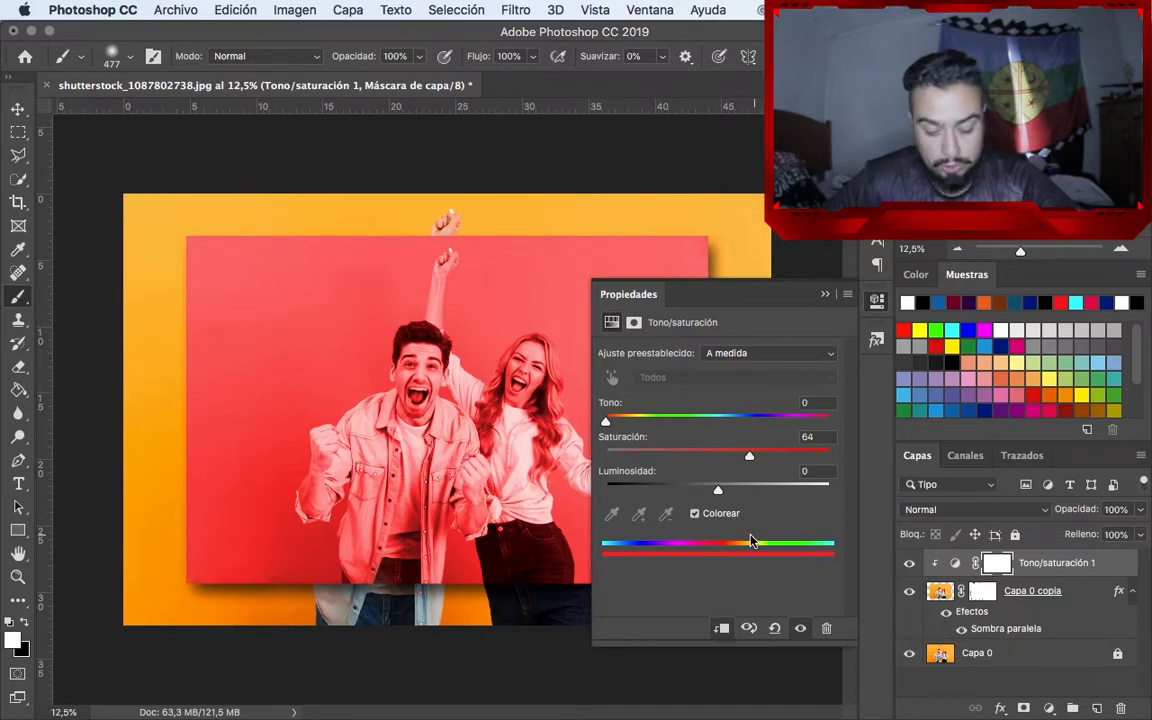
Paint black on the Hue/Saturation mask over the man and the woman's face, hair and raised arm to restore their original colors
key("x")
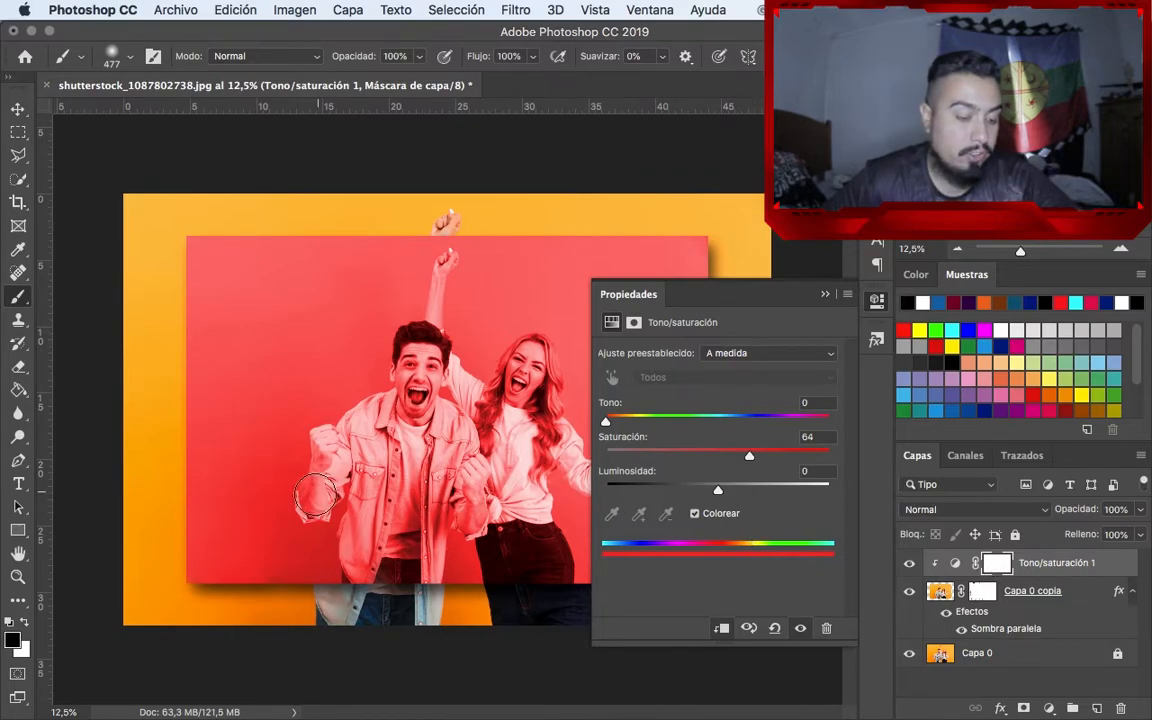
mouse_move(405, 342)
left_mouse_down()
mouse_move(365, 310)
mouse_move(375, 355)
mouse_move(385, 320)
mouse_move(410, 398)
mouse_move(328, 392)
mouse_move(305, 425)
mouse_move(290, 410)
mouse_move(322, 445)
mouse_move(285, 440)
mouse_move(285, 455)
mouse_move(335, 430)
mouse_move(367, 518)
mouse_move(385, 420)
mouse_move(410, 500)
mouse_move(425, 400)
mouse_move(448, 372)
mouse_move(425, 270)
mouse_move(435, 225)
mouse_move(440, 385)
mouse_move(535, 345)
mouse_move(490, 420)
left_mouse_up()
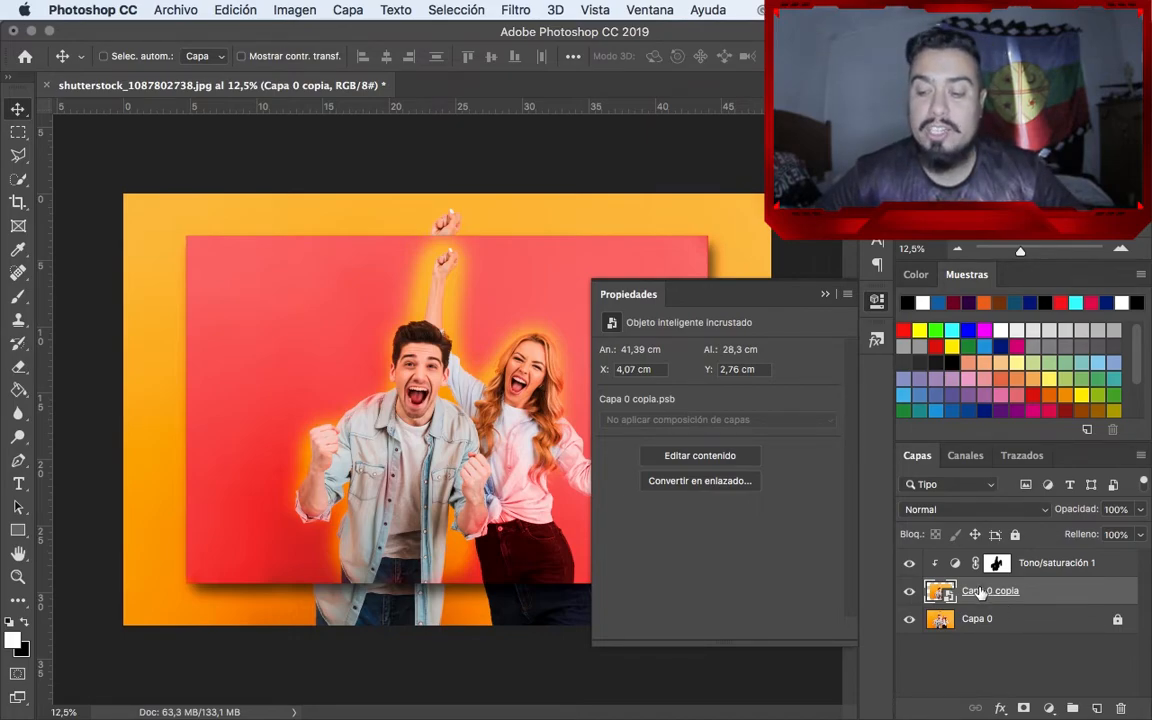
Apply a Gaussian Blur with a radius of 7.0 pixels to the Capa 0 copia smart object
left_click(512, 10)
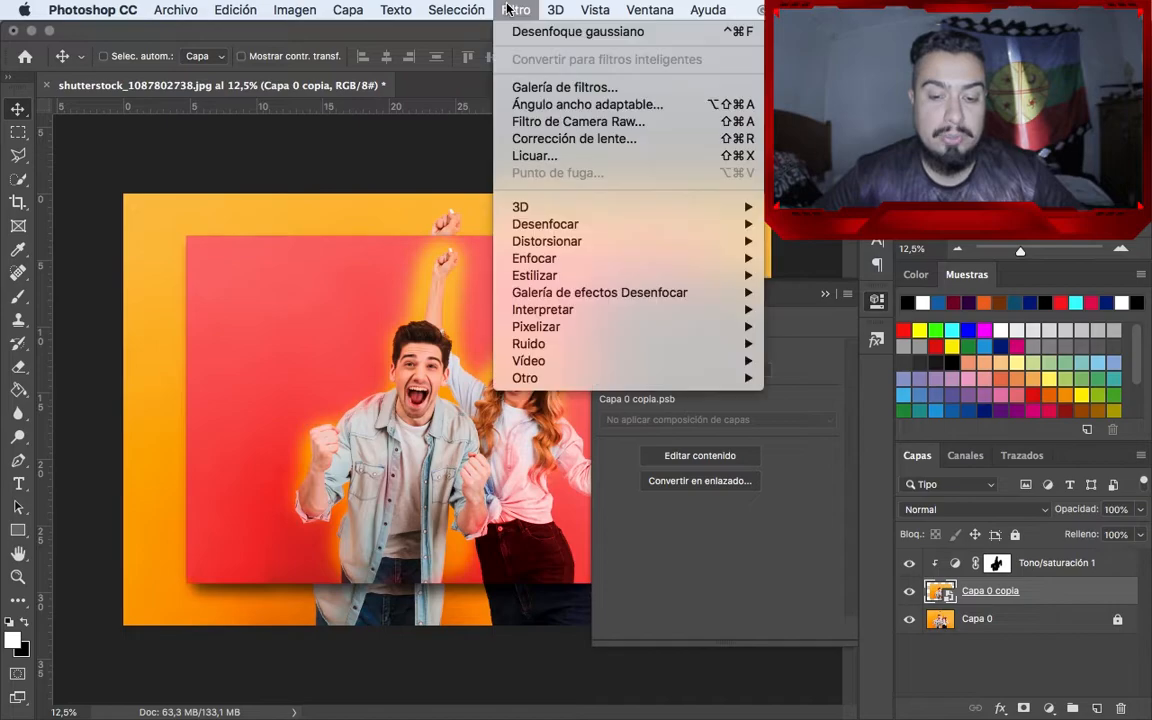
mouse_move(620, 226)
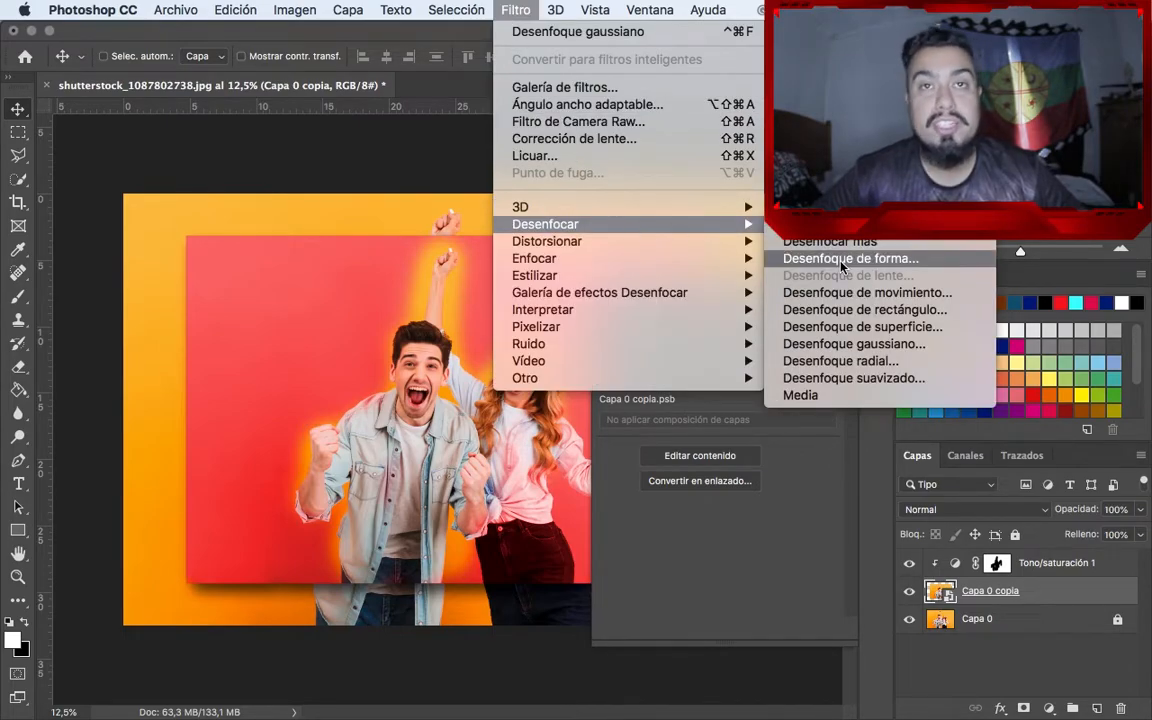
left_click(858, 345)
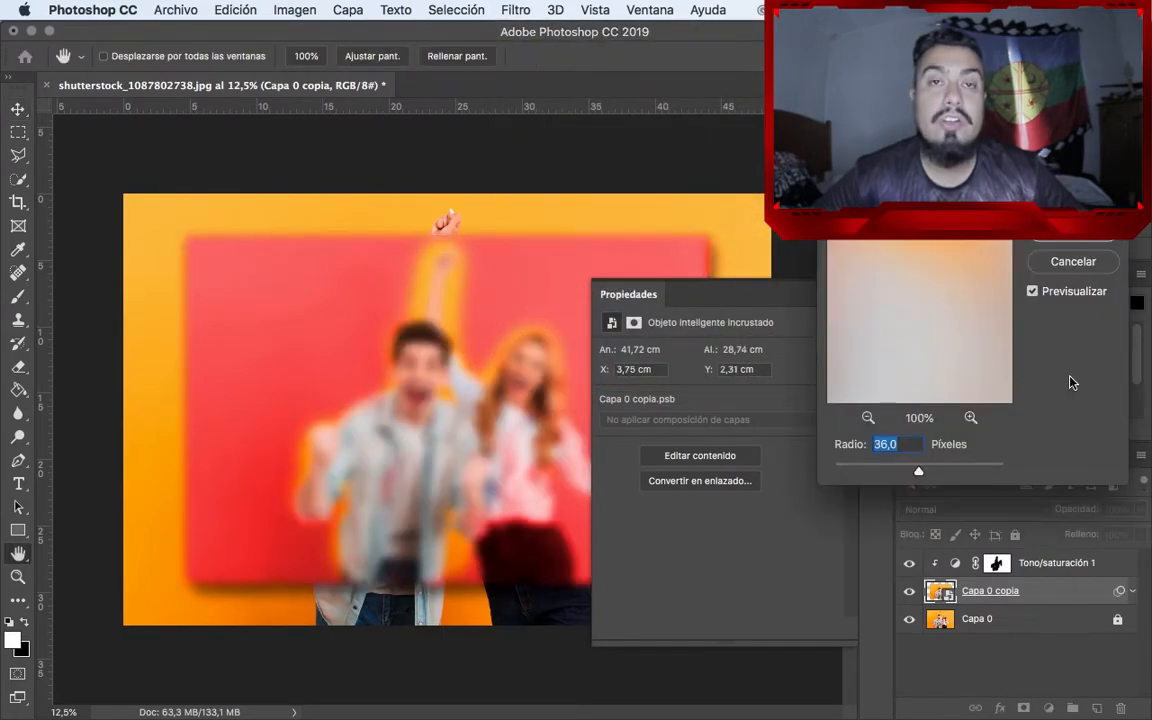
left_click_drag(918, 473, 887, 472)
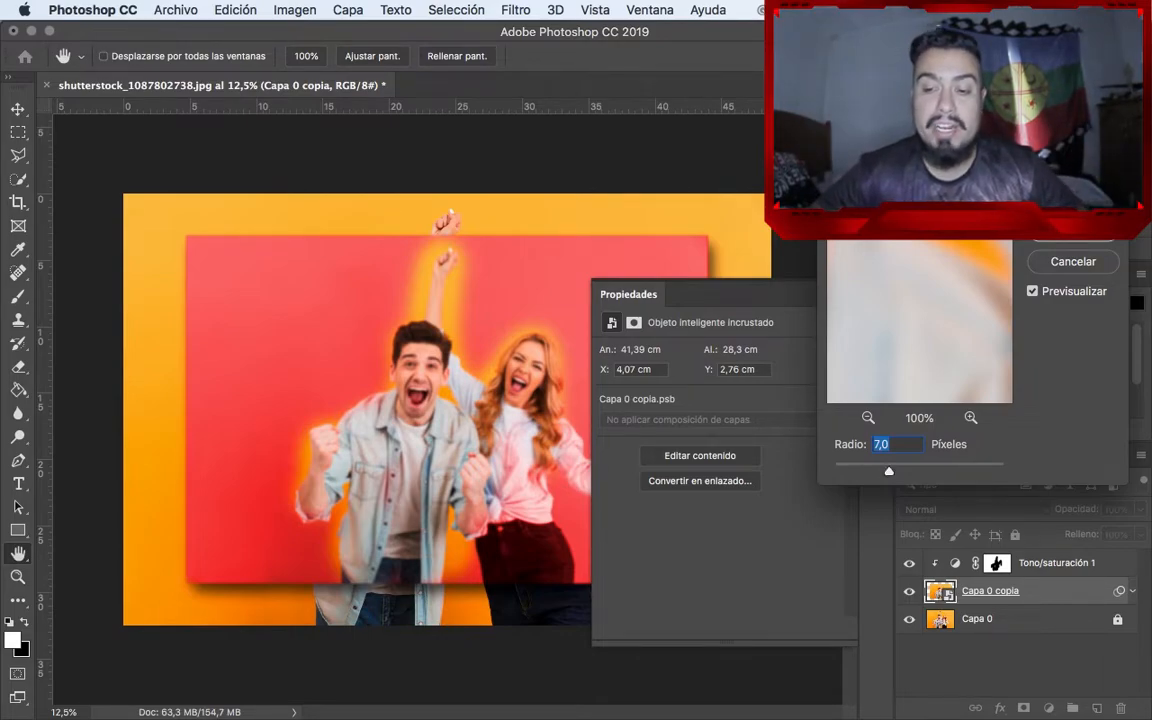
key("Return")
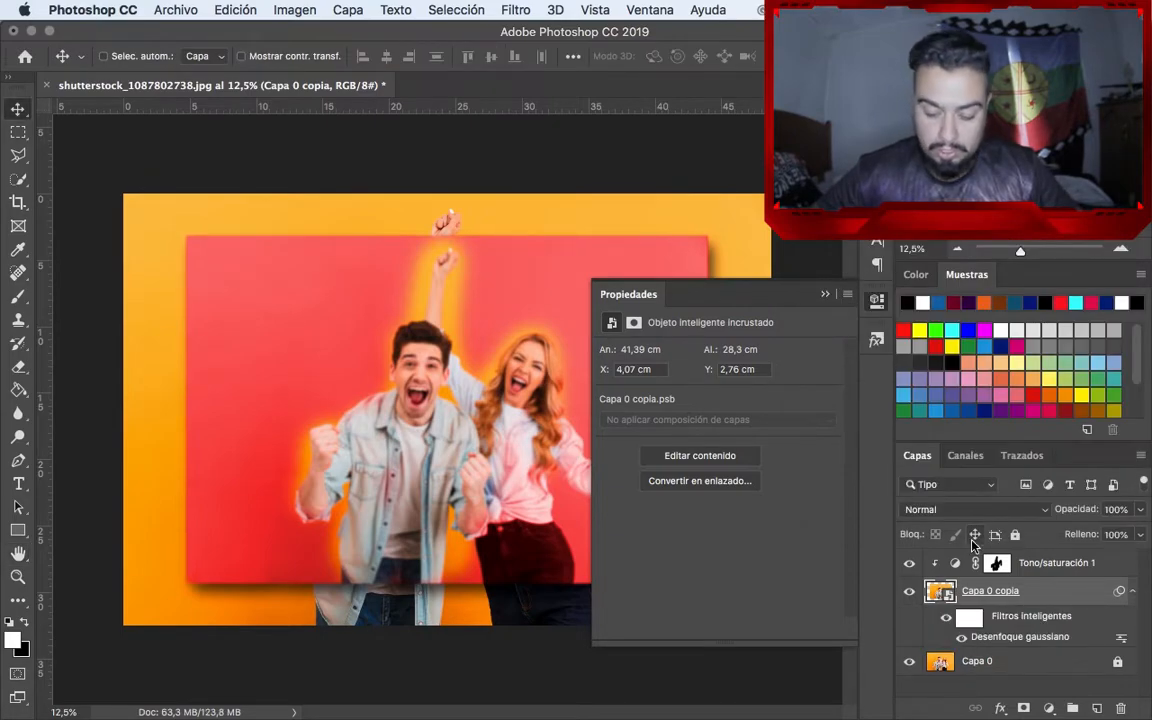
Duplicate the Capa 0 copia layer and apply a Motion Blur of 53° and 122 pixels to the original
key("super+j")
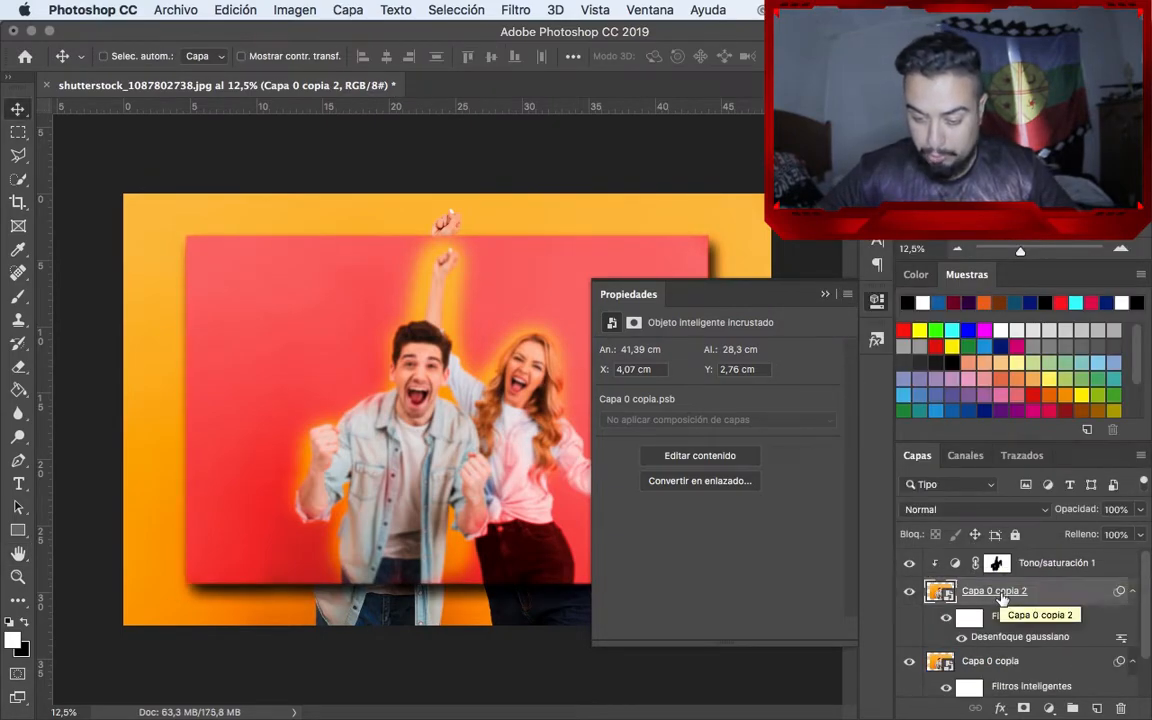
scroll(1003, 598, "down", 2)
left_click(965, 613)
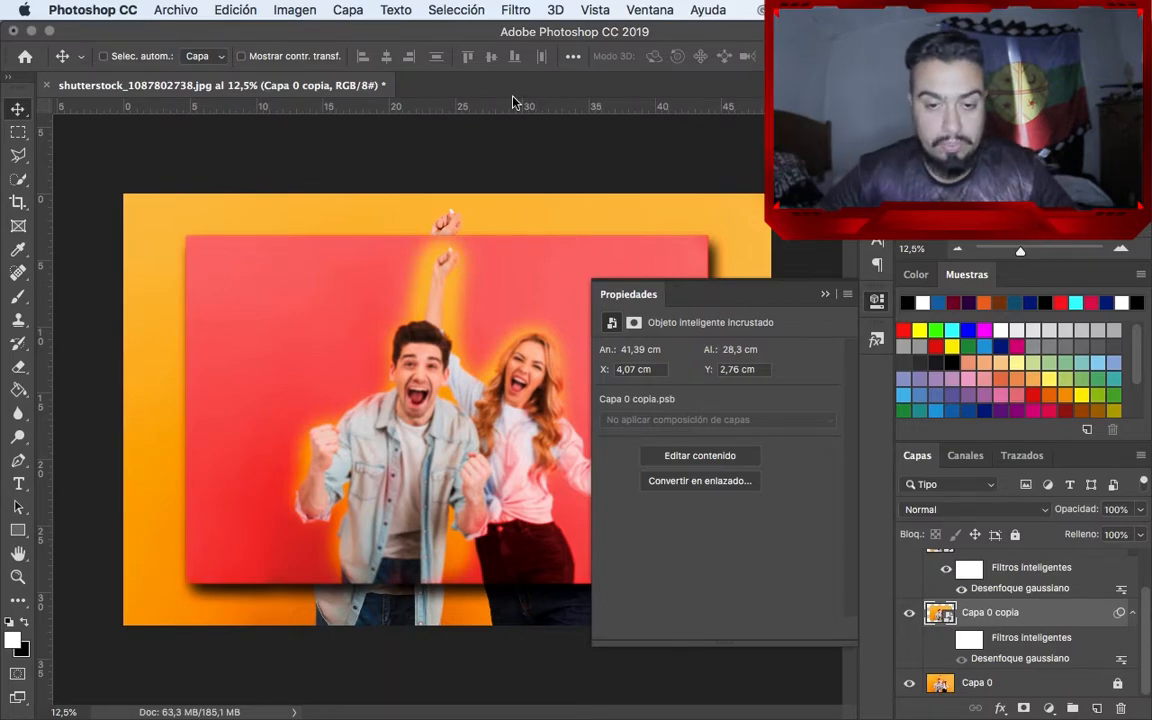
left_click(513, 12)
mouse_move(600, 224)
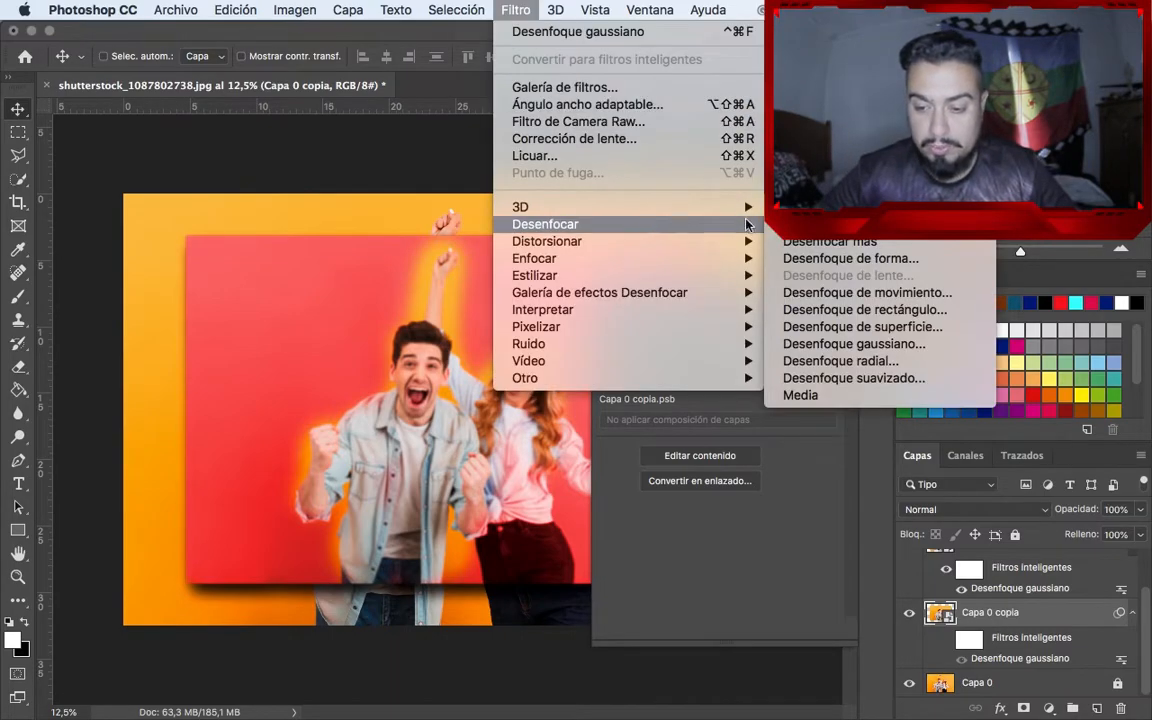
left_click(827, 291)
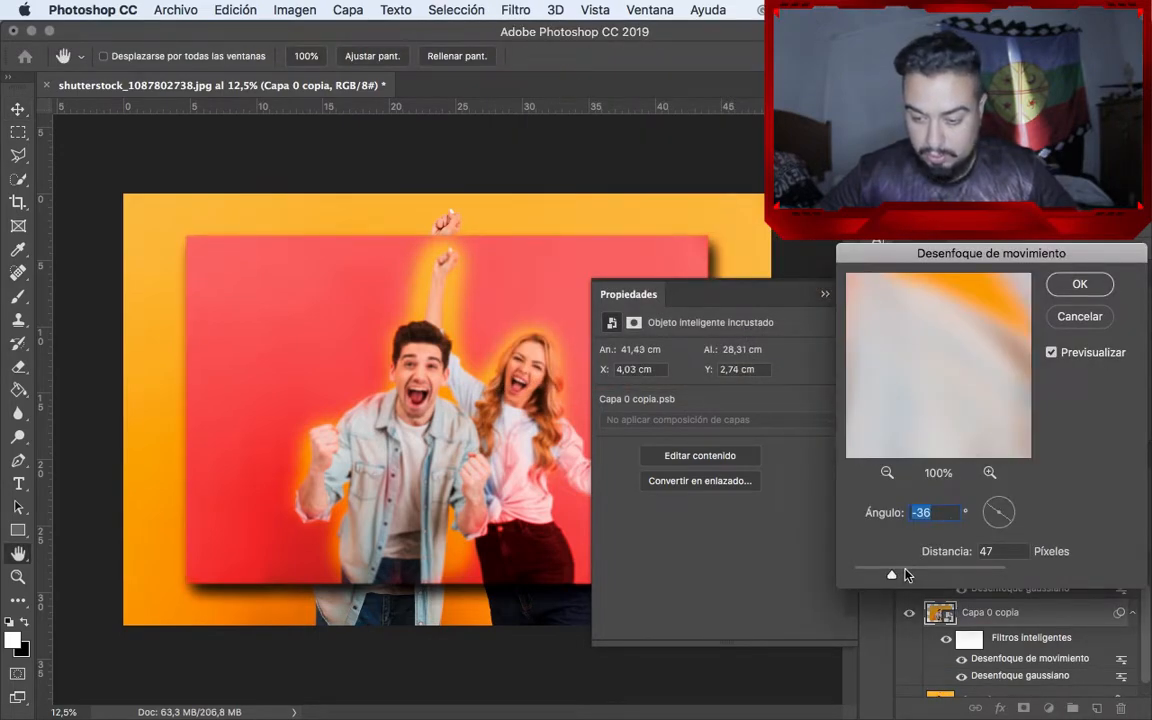
left_click_drag(1004, 512, 1007, 504)
left_click_drag(891, 574, 912, 574)
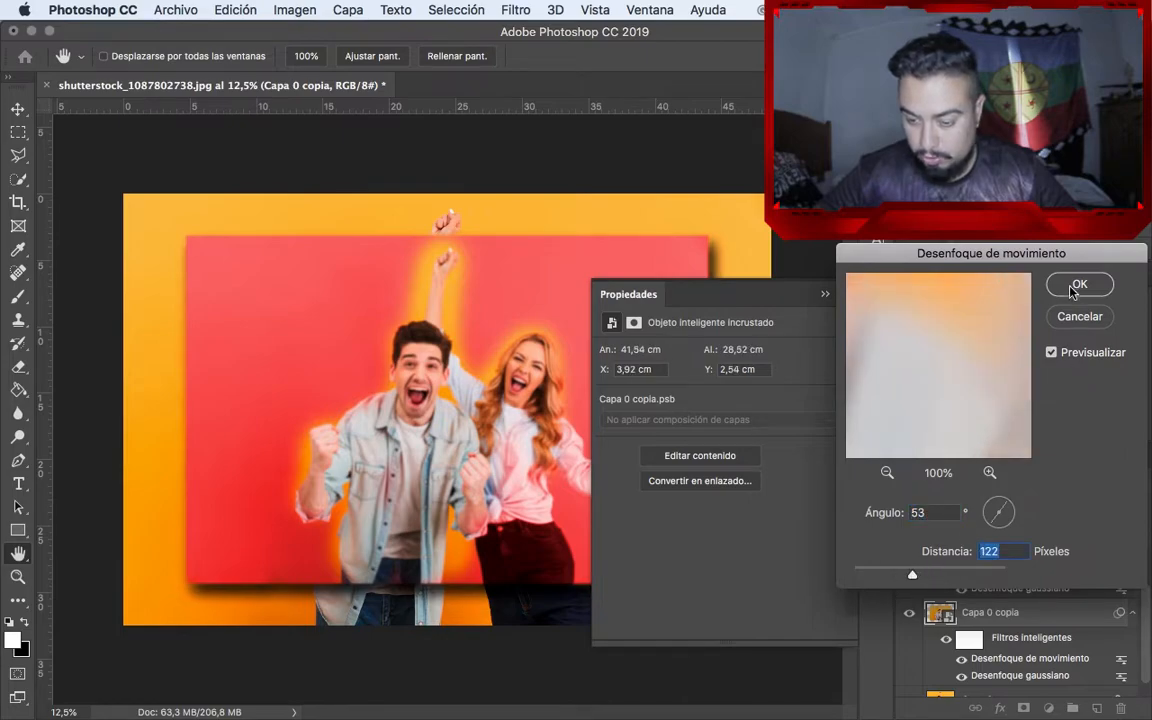
key("Return")
Move the motion-blurred Capa 0 copia layer to the top of the layer stack, above the Hue/Saturation adjustment
key("super+j")
left_click_drag(1019, 541, 1019, 548)
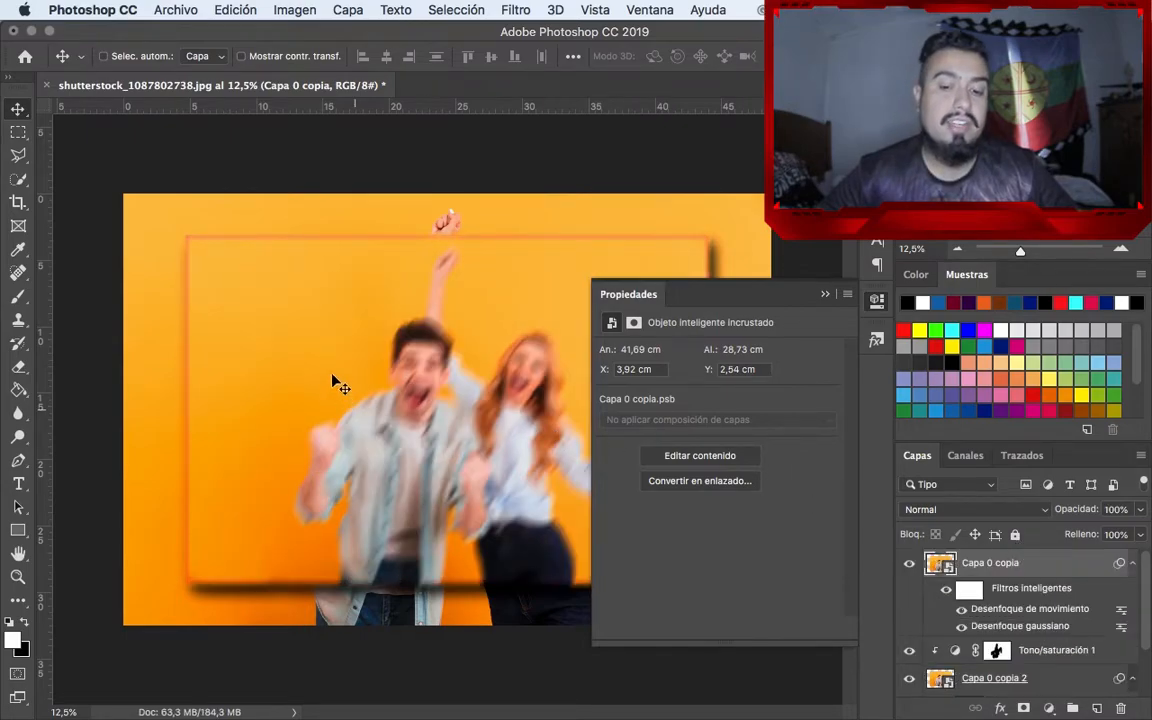
left_click(825, 293)
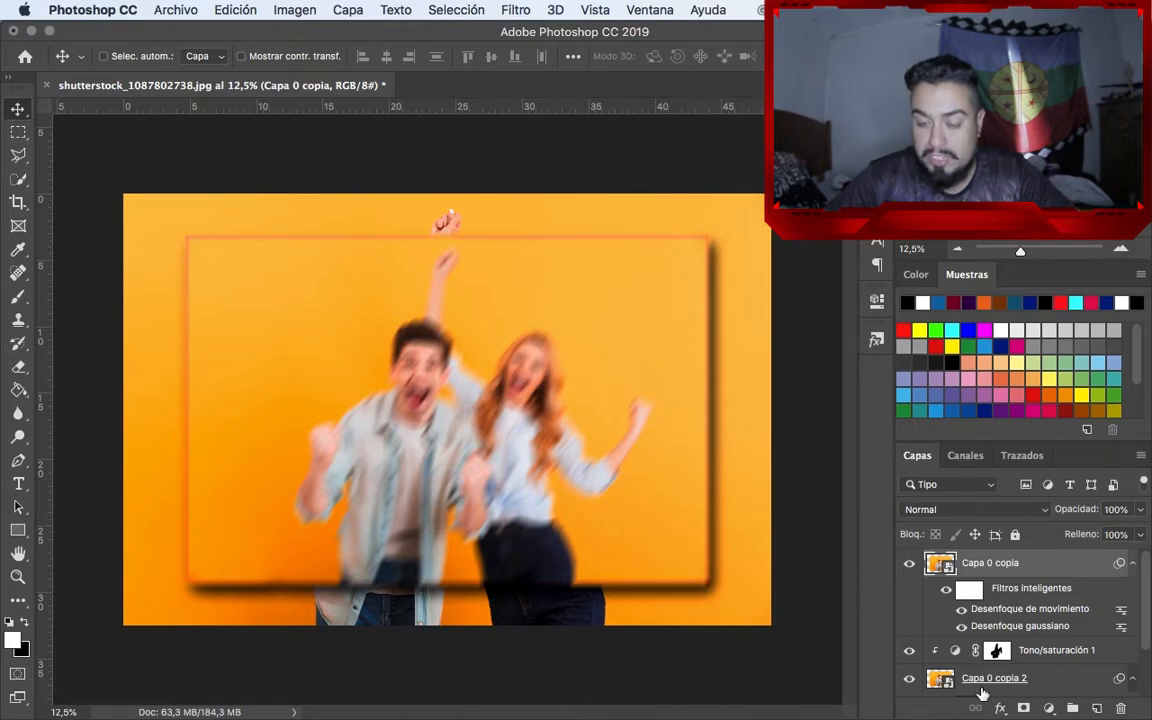
Add a layer mask to Capa 0 copia and paint black over the couple's faces and bodies to hide the motion blur there
left_click(1023, 708)
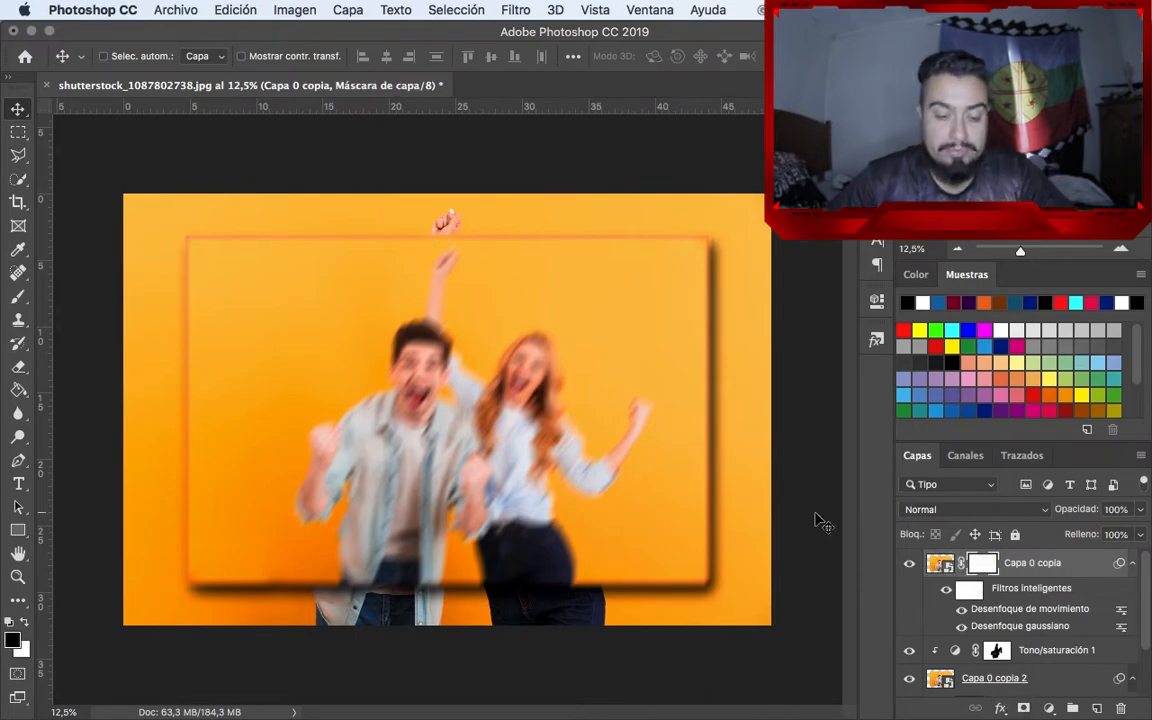
key("b")
mouse_move(408, 340)
left_mouse_down()
mouse_move(420, 398)
mouse_move(375, 345)
mouse_move(325, 425)
mouse_move(445, 383)
mouse_move(395, 495)
mouse_move(375, 488)
mouse_move(520, 400)
mouse_move(475, 330)
mouse_move(470, 465)
mouse_move(527, 528)
mouse_move(507, 432)
mouse_move(591, 478)
mouse_move(527, 545)
mouse_move(497, 366)
mouse_move(462, 345)
left_mouse_up()
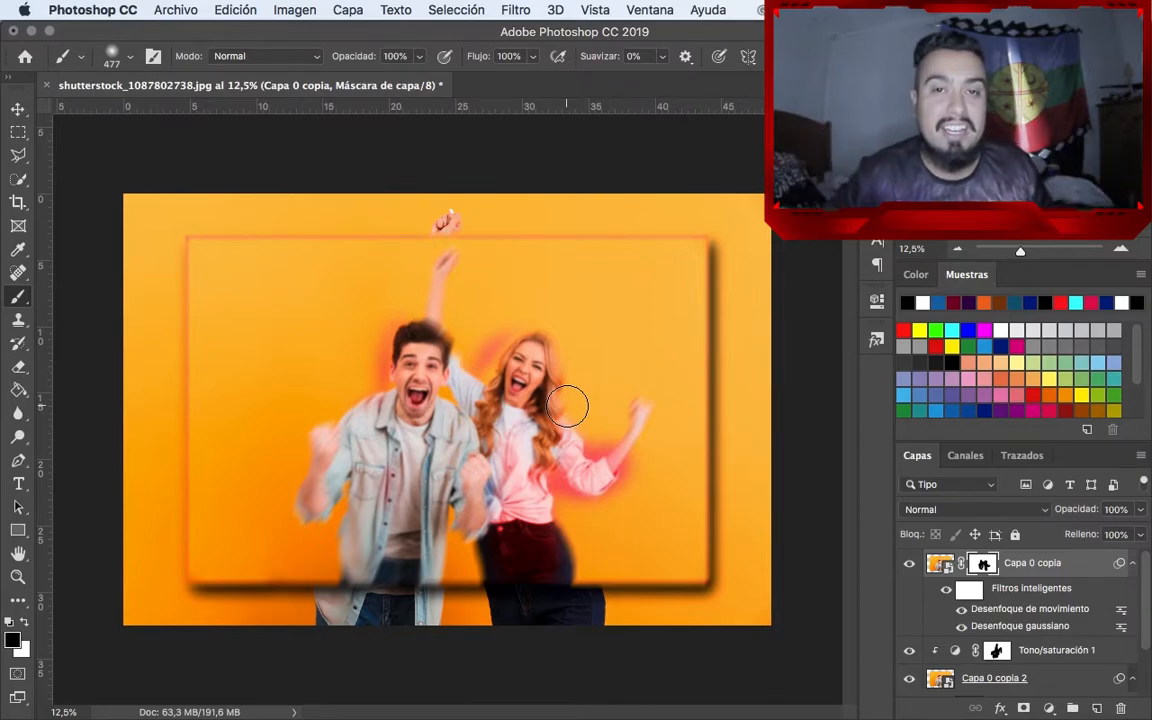
Add the text PHOTOSHOP in the upper part of the photo, above the couple
key("v")
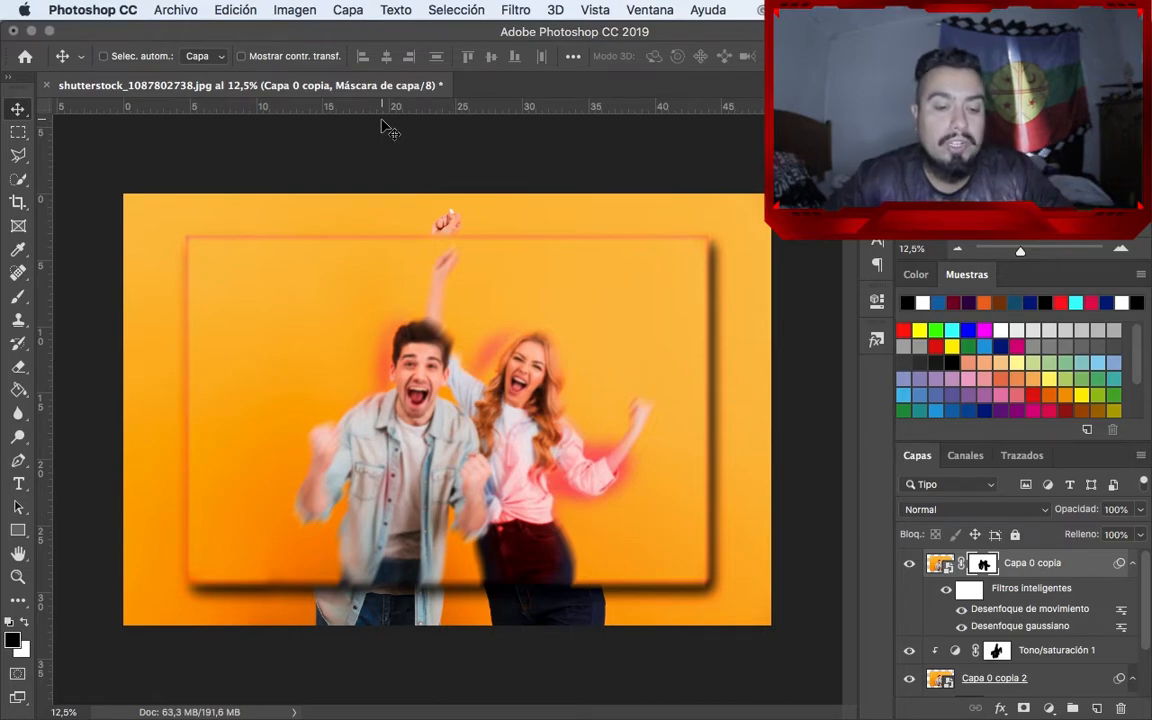
key("t")
left_click(262, 275)
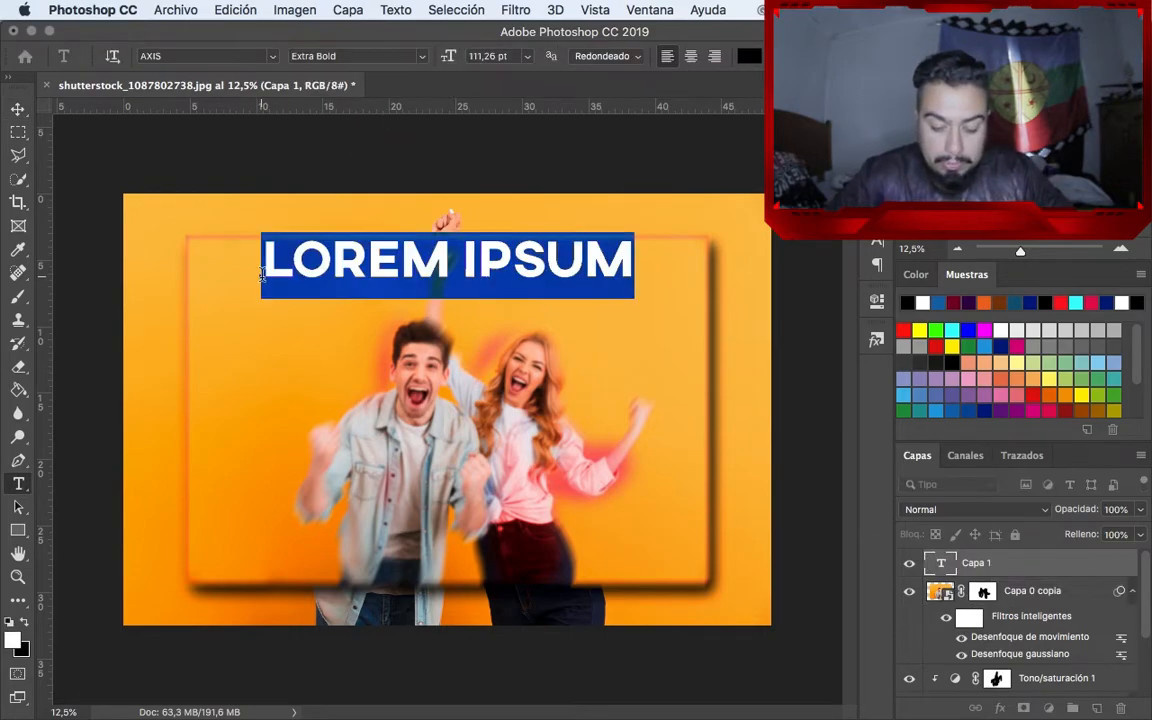
type("PHOTOSH")
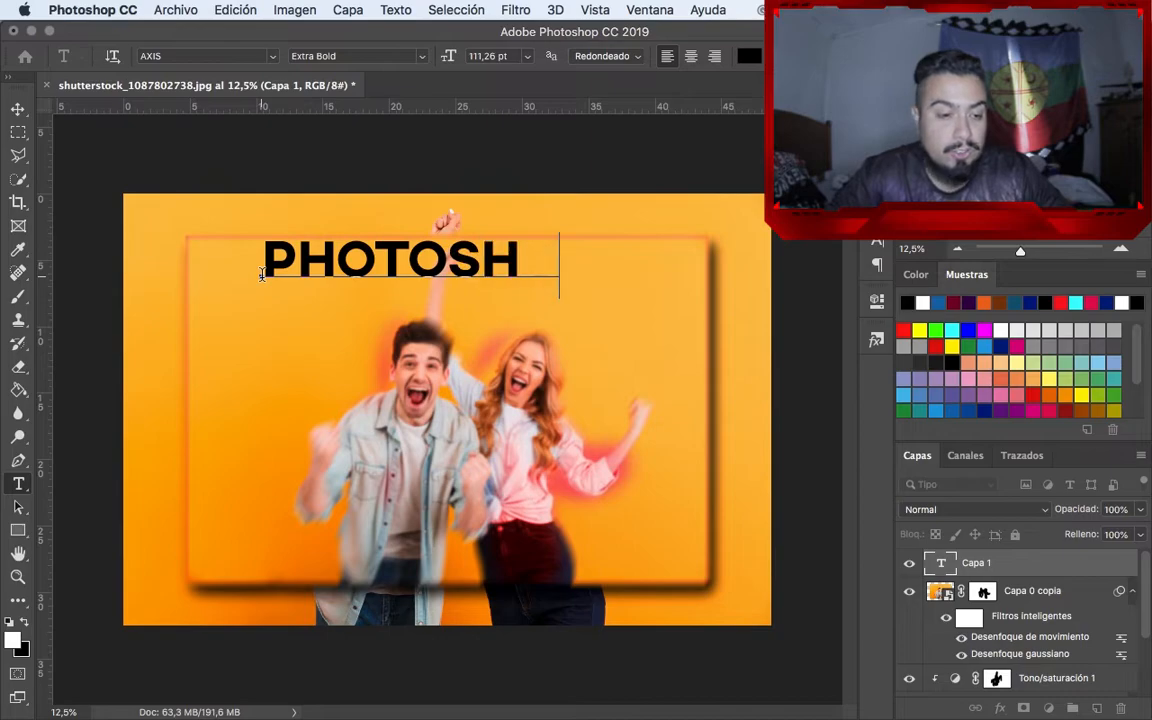
type("OP")
left_click(18, 107)
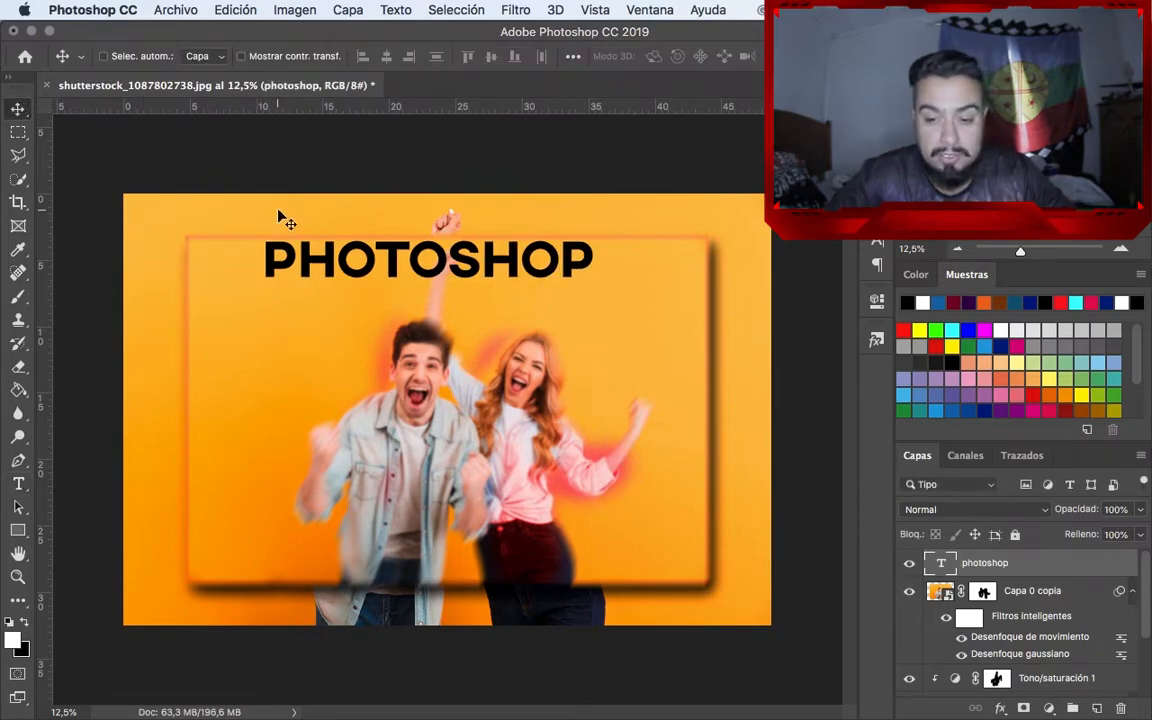
Change the font of the photoshop text to Burbank Big Condensed Black
left_click(875, 247)
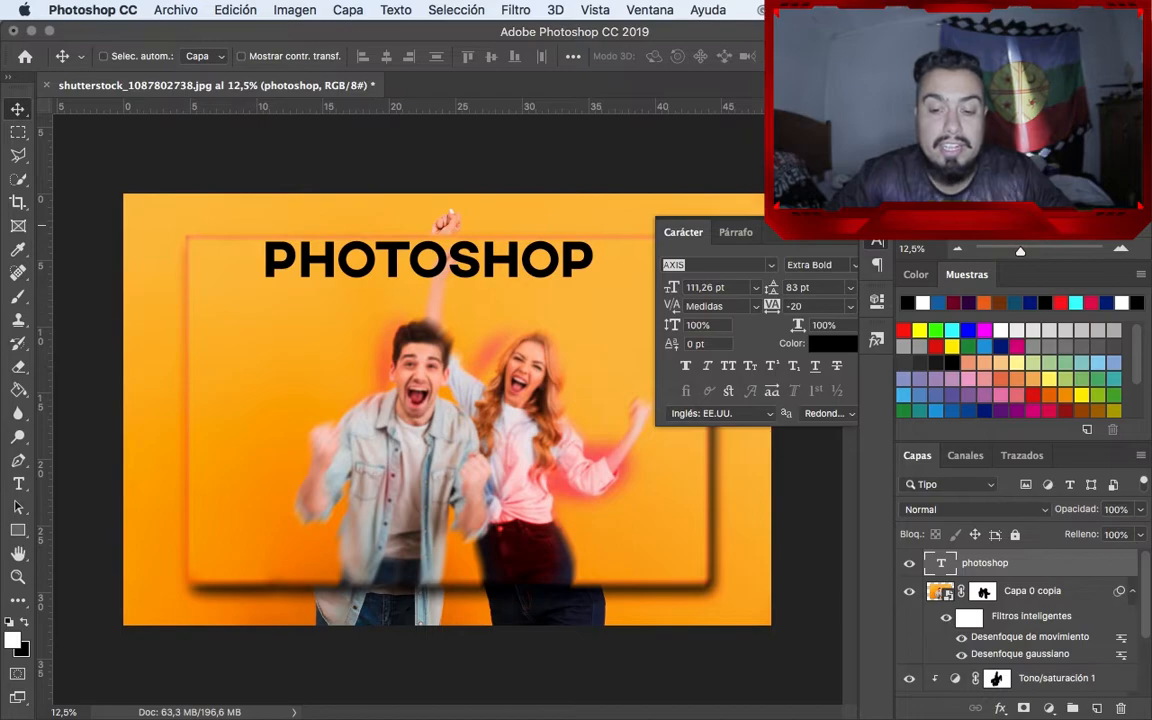
left_click(771, 268)
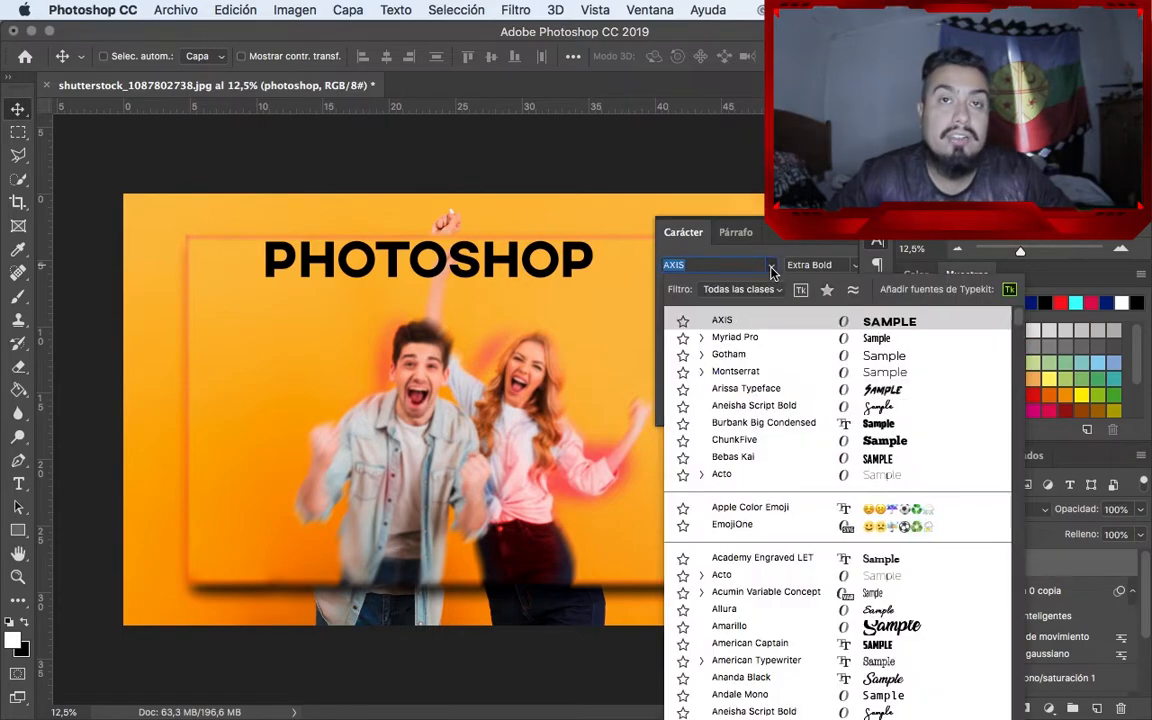
left_click(777, 424)
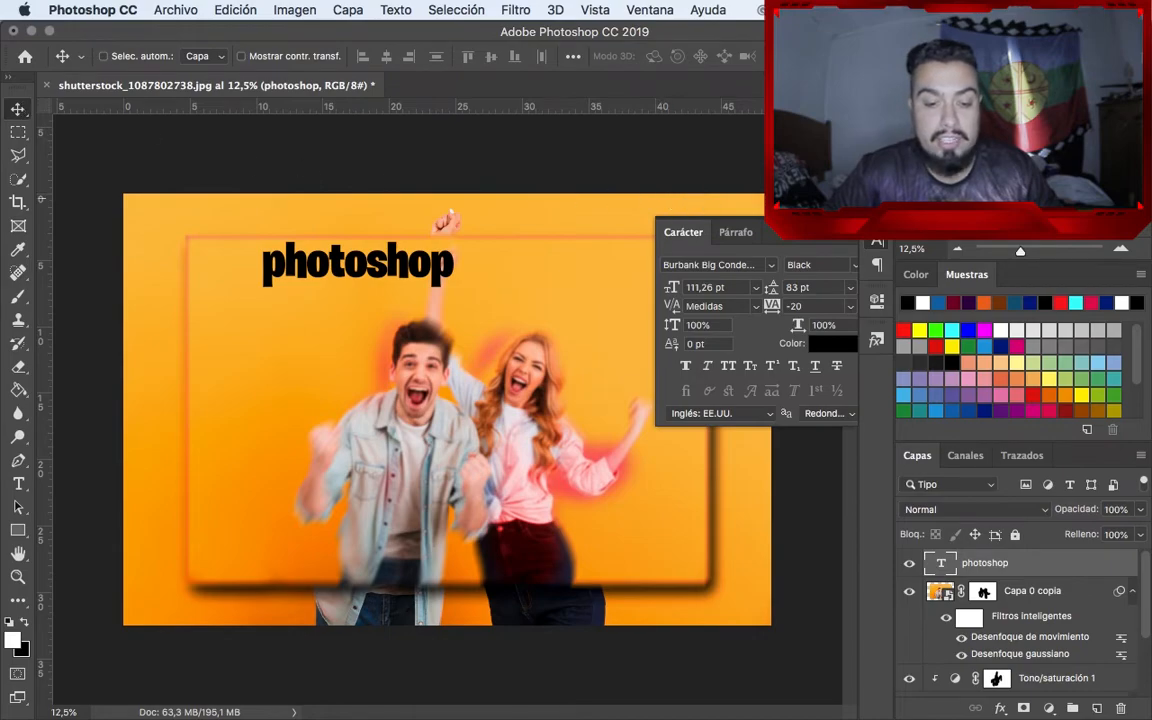
Try duplicating the photoshop text below the original and scaling the copy to 164.31%
left_click_drag(435, 283, 617, 398)
left_click(241, 56)
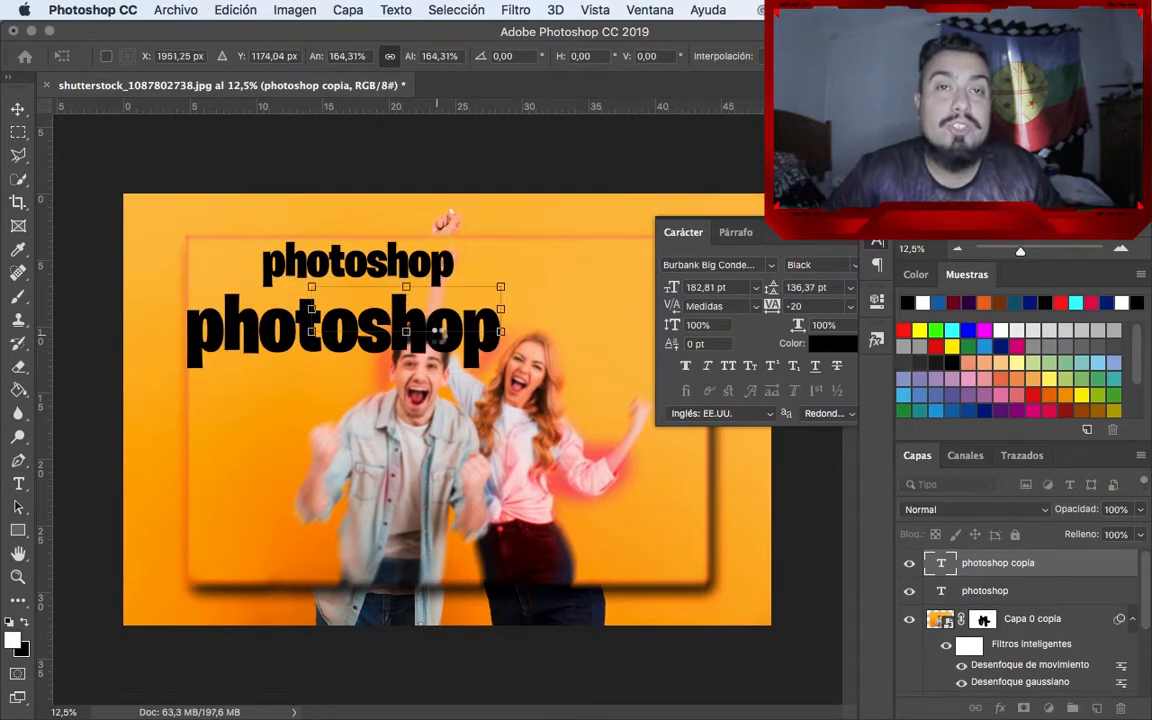
key("Return")
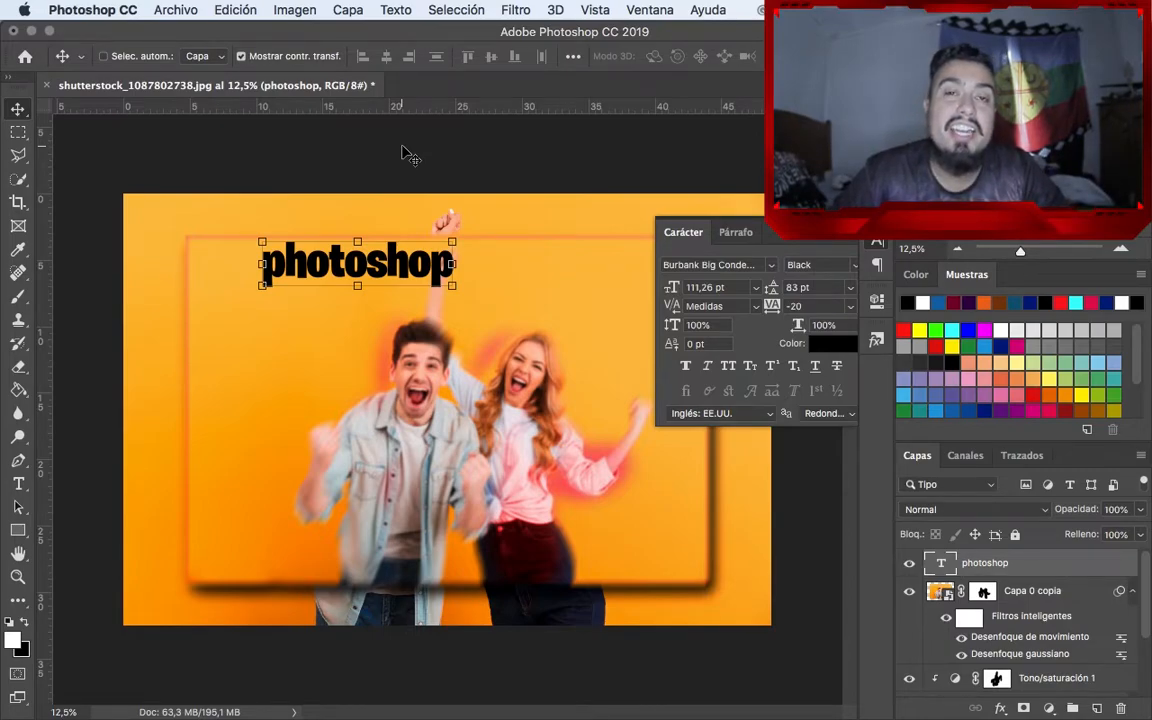
key("super+o")
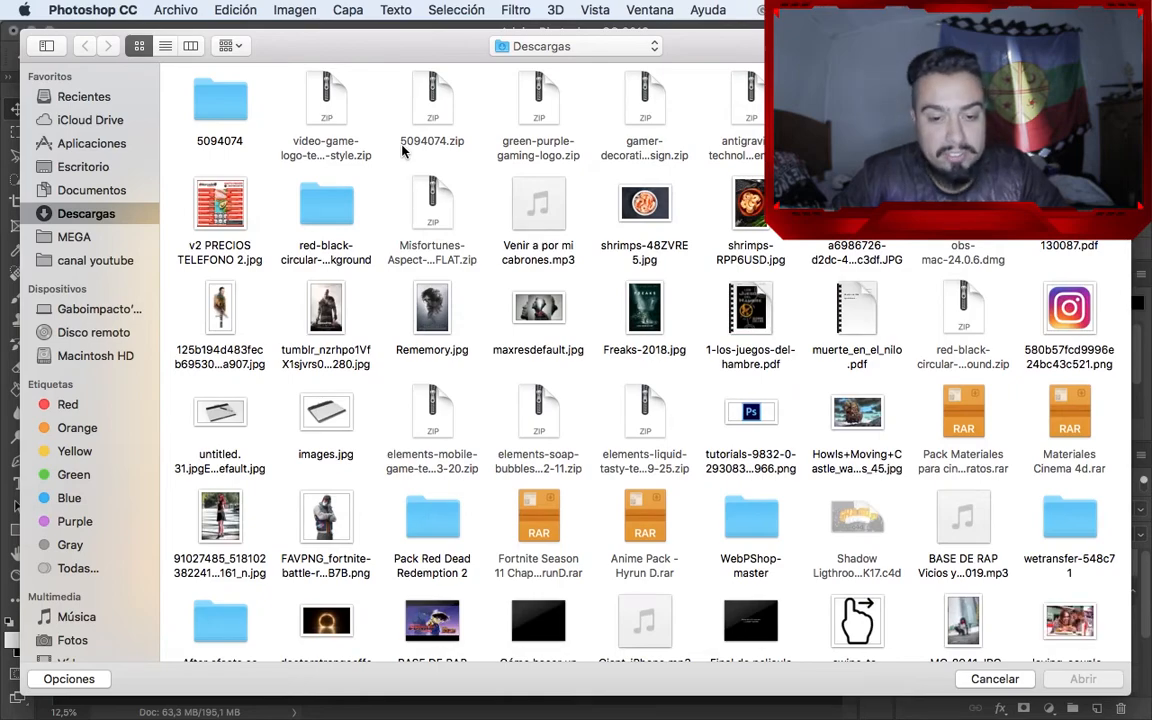
key("Escape")
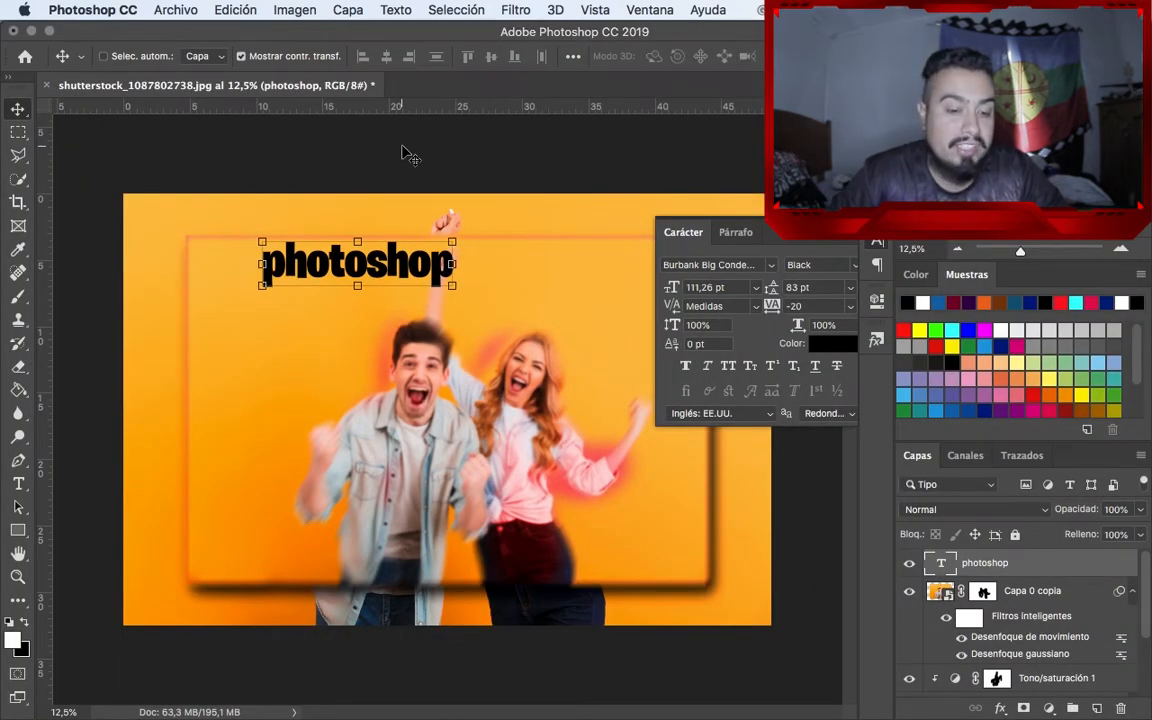
key("b")
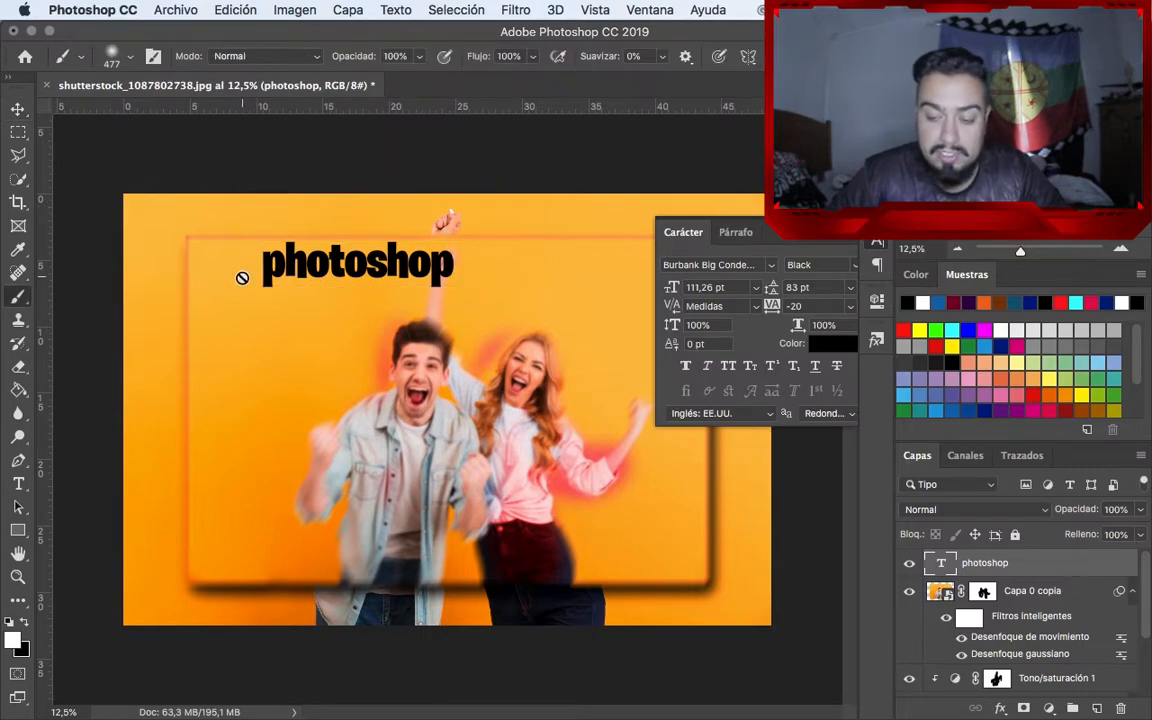
left_click(940, 591)
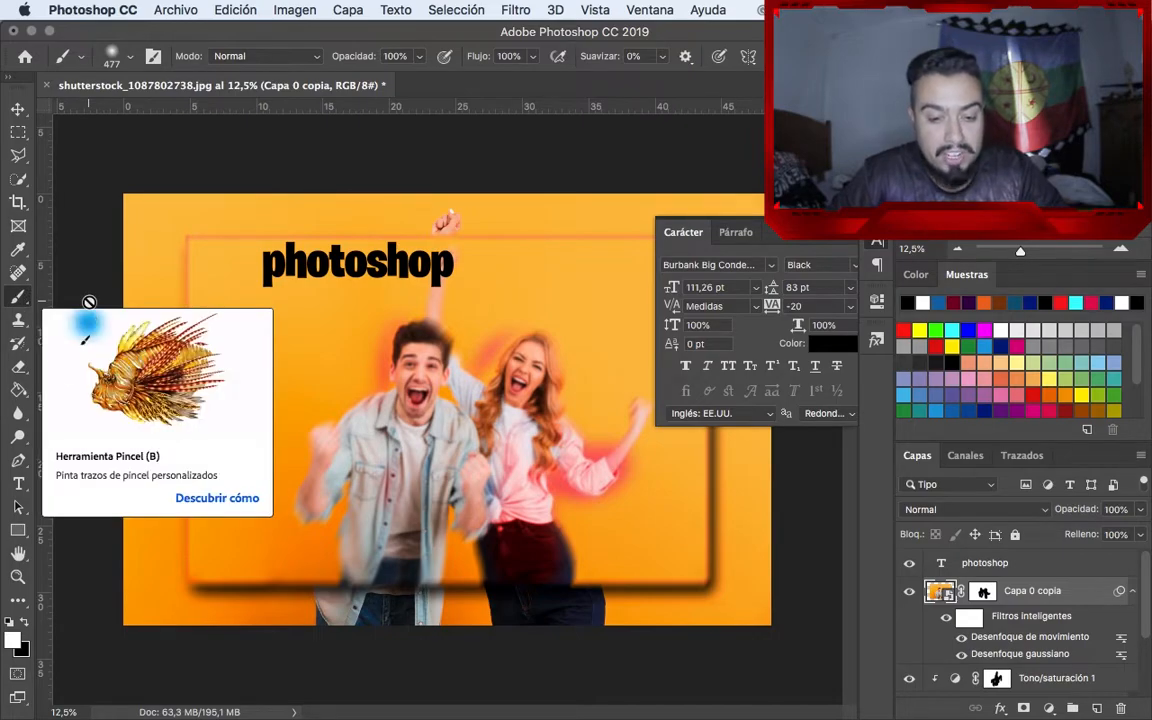
key("s")
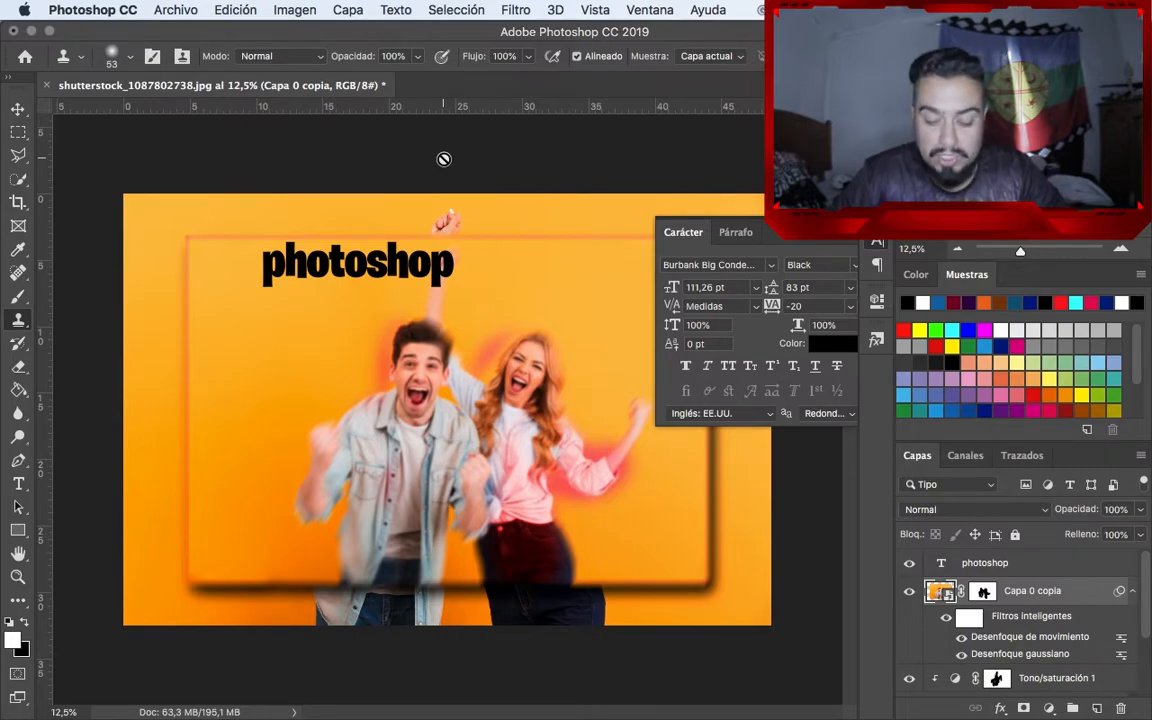
key("l")
key("v")
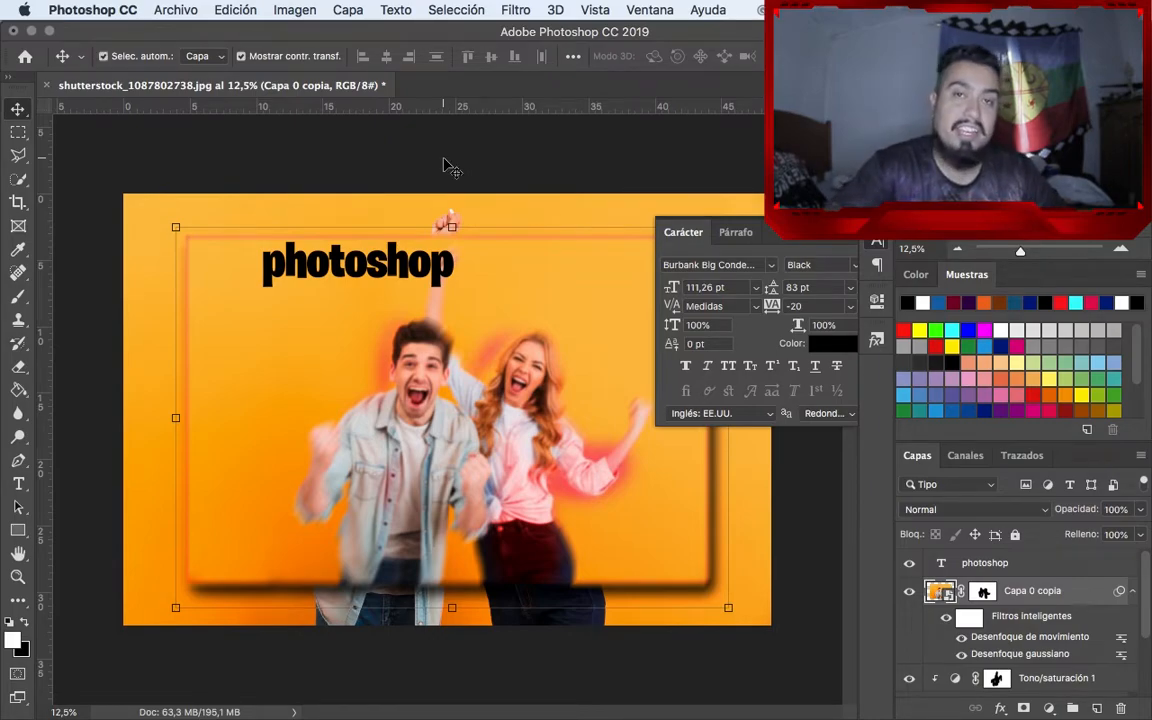
Open the Save for Web export settings for the finished composition
key("super+alt+shift+s")
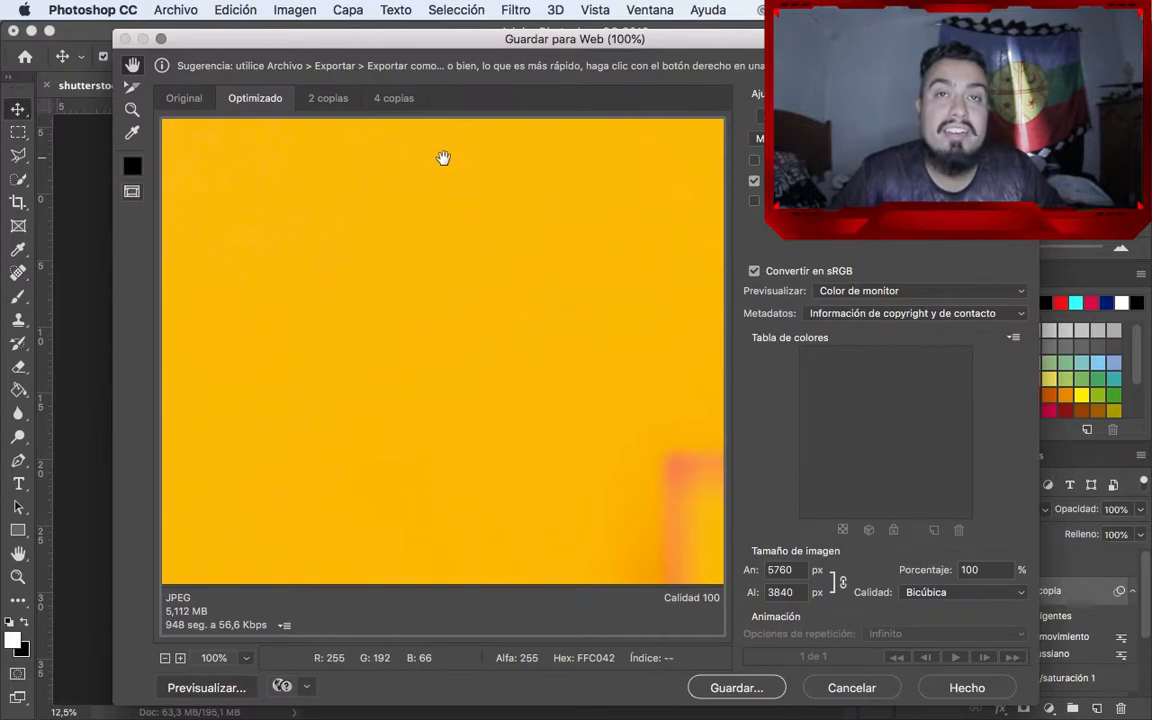